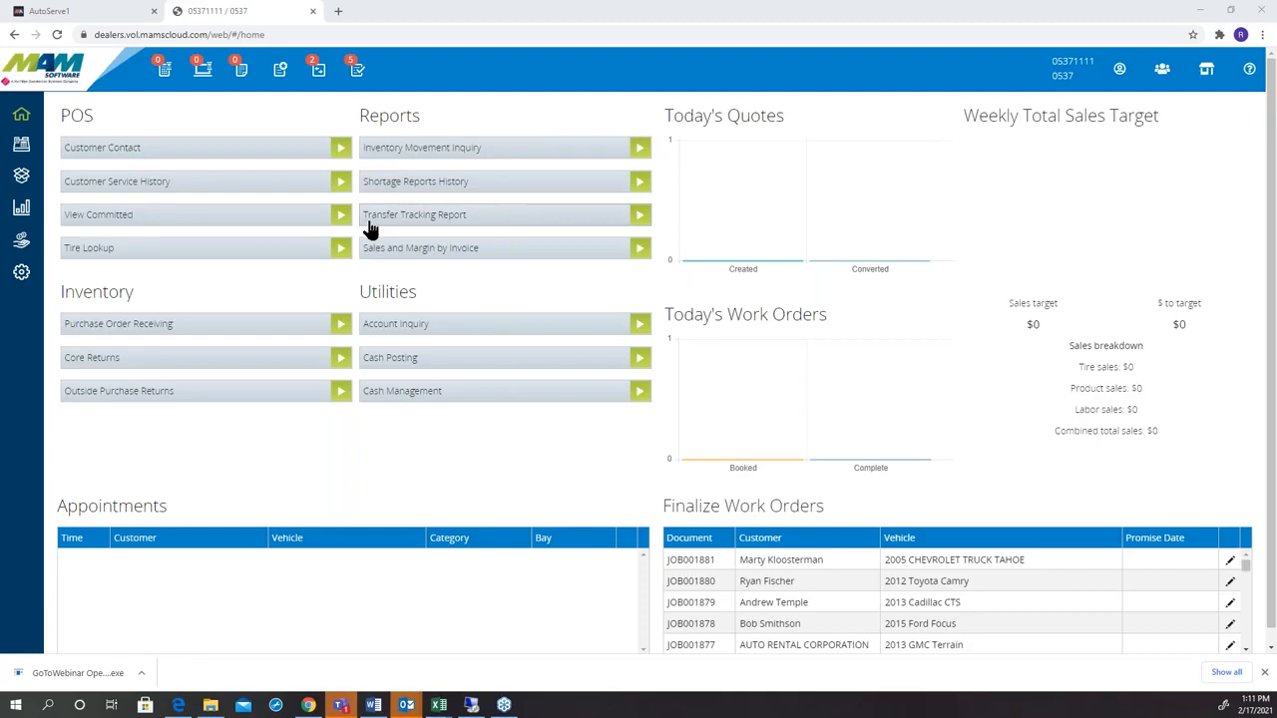
Open a customer contact, search by the customer's last name and select the last matching customer record, acknowledging the active work orders.
{"action": "left_click", "coordinate": [113, 154]}
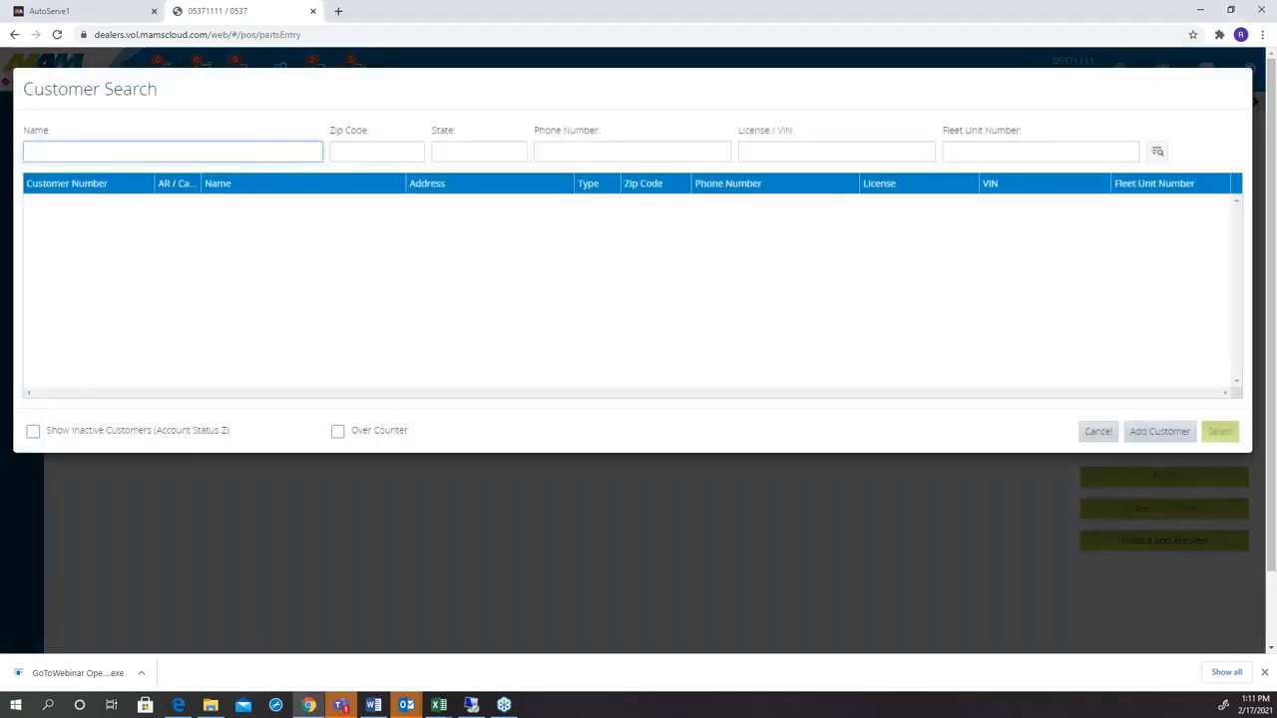
{"action": "type", "text": "fischer"}
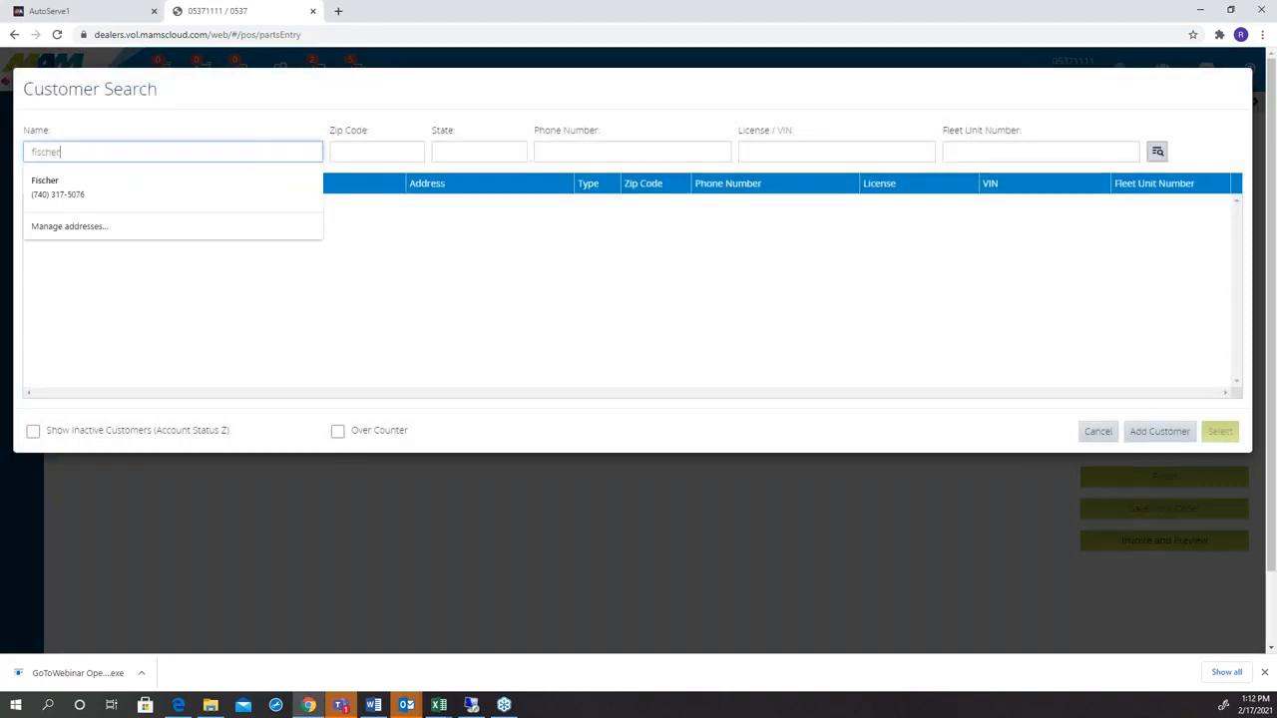
{"action": "key", "text": "Return"}
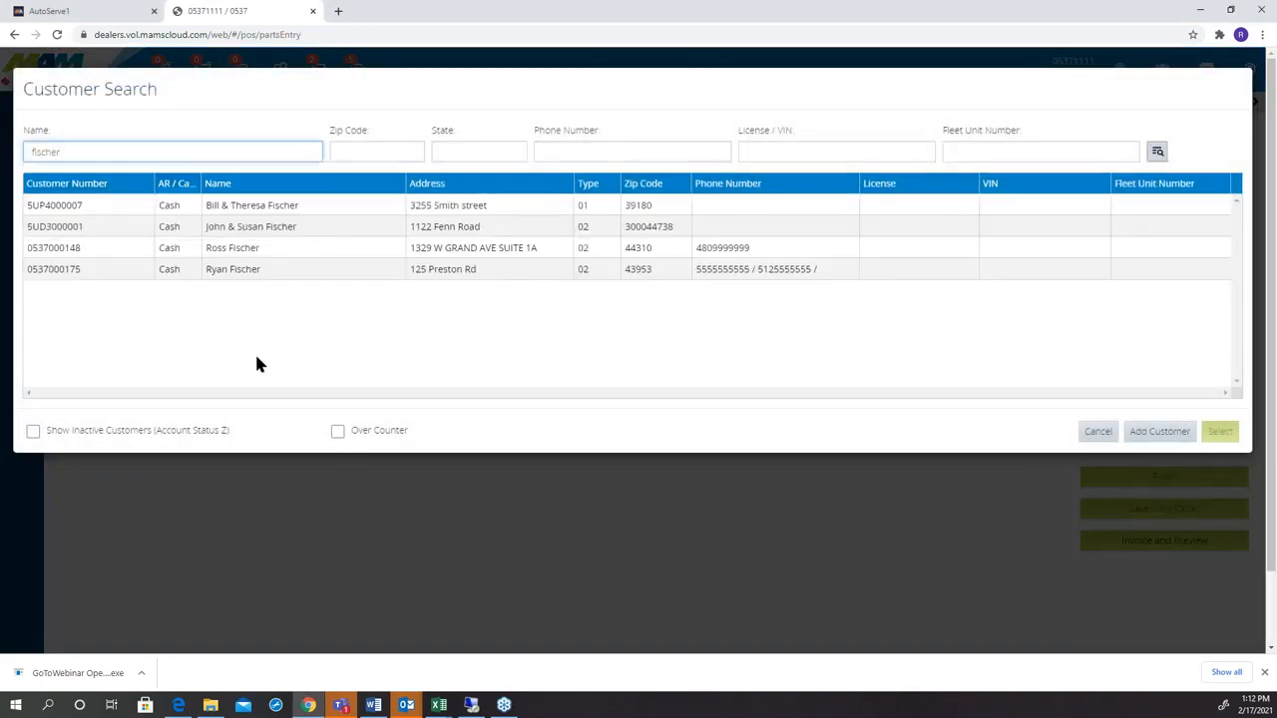
{"action": "left_click", "coordinate": [327, 277]}
{"action": "left_click", "coordinate": [1219, 431]}
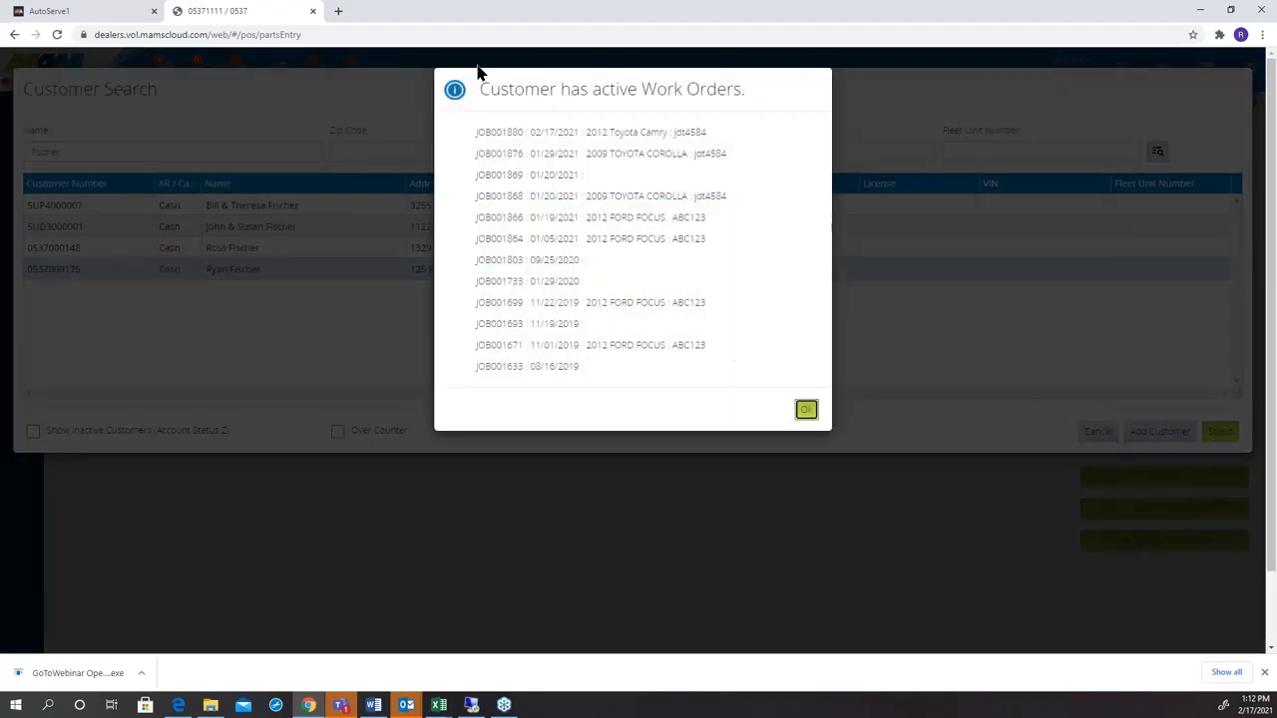
{"action": "left_click", "coordinate": [806, 409]}
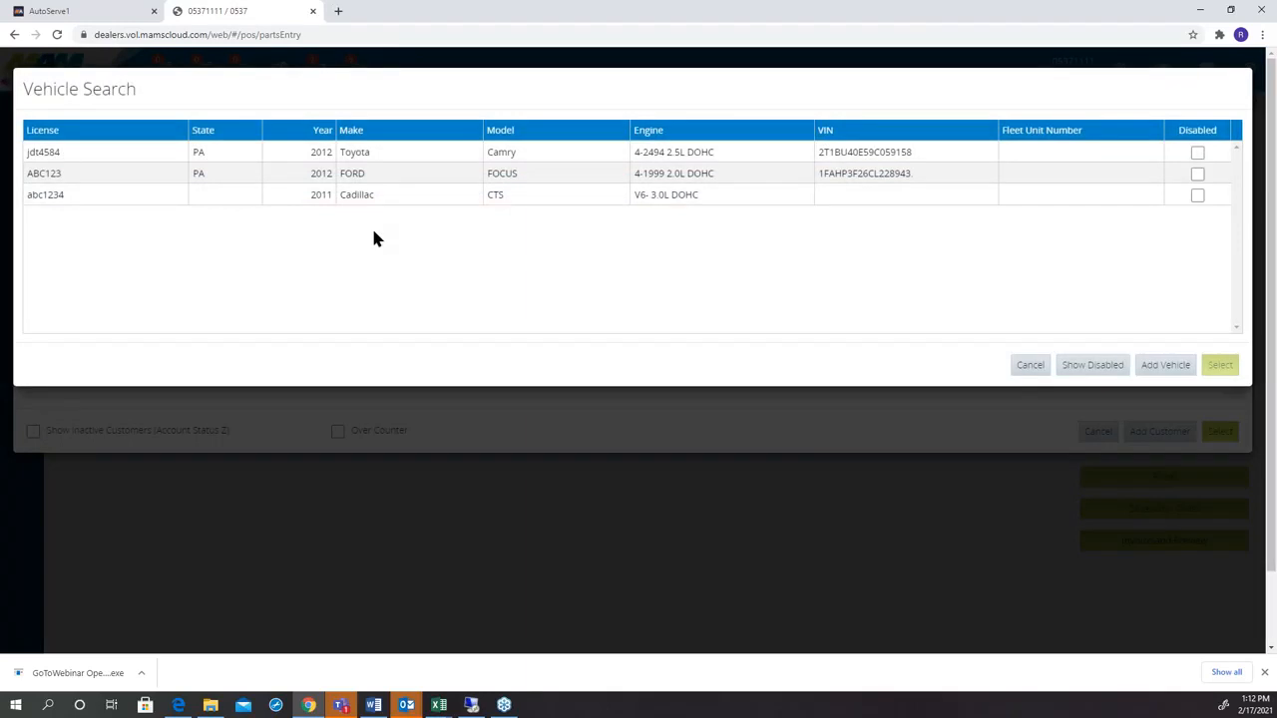
Choose the customer's 2012 Toyota Camry and continue through the contact details to a work order.
{"action": "left_click", "coordinate": [420, 155]}
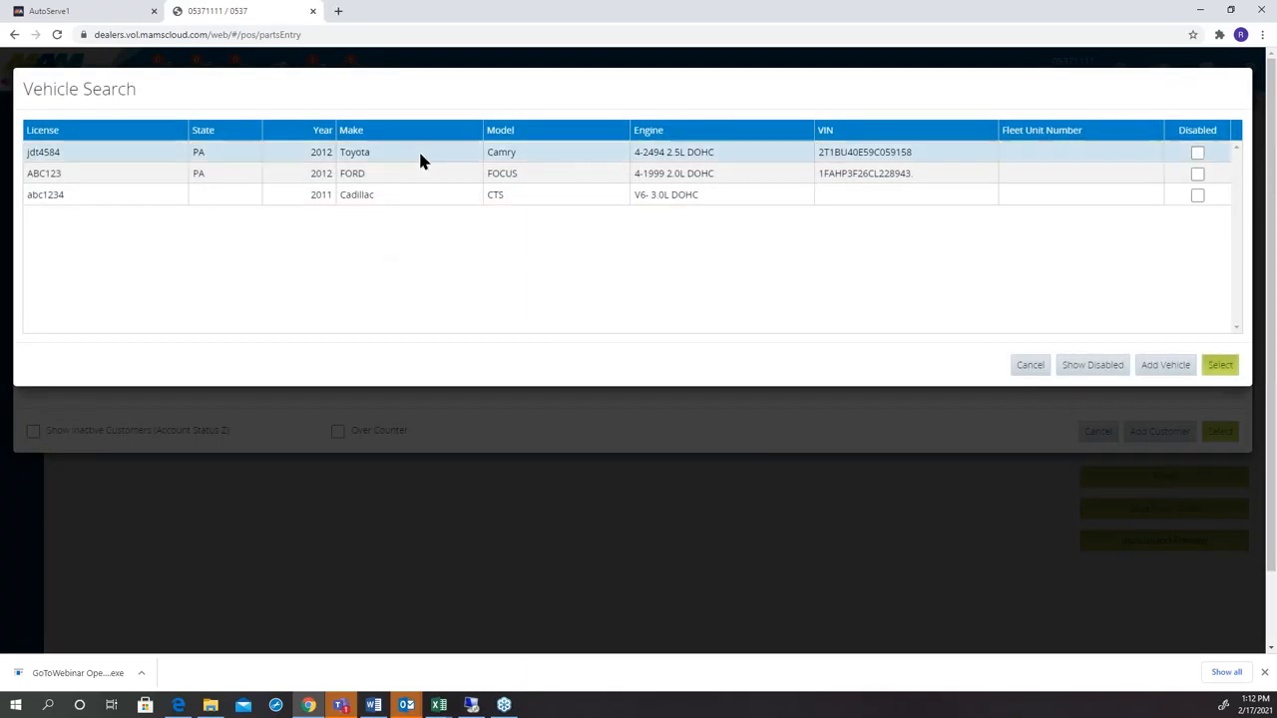
{"action": "left_click", "coordinate": [1220, 365]}
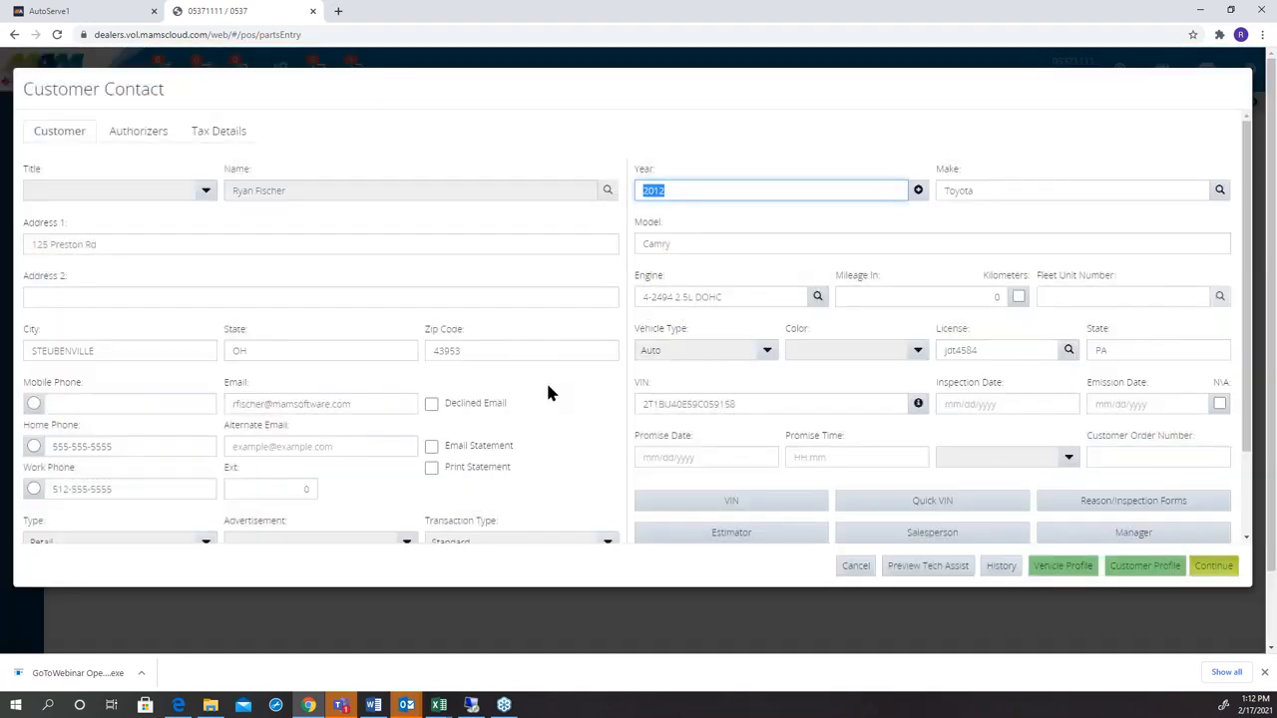
{"action": "left_click", "coordinate": [1213, 567]}
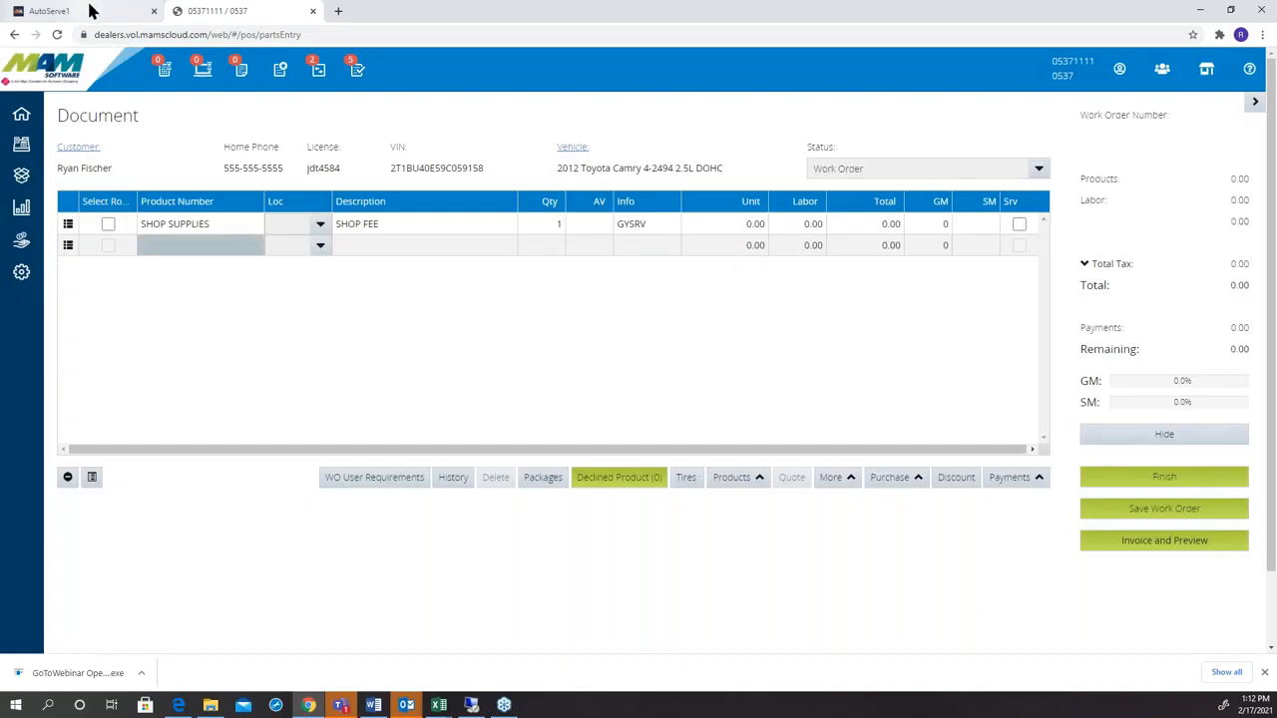
Switch to AutoServe1, open the newest 2009 Toyota Corolla entry's Vehicle 360 inspection and add the Camry image as its primary picture.
{"action": "left_click", "coordinate": [90, 10]}
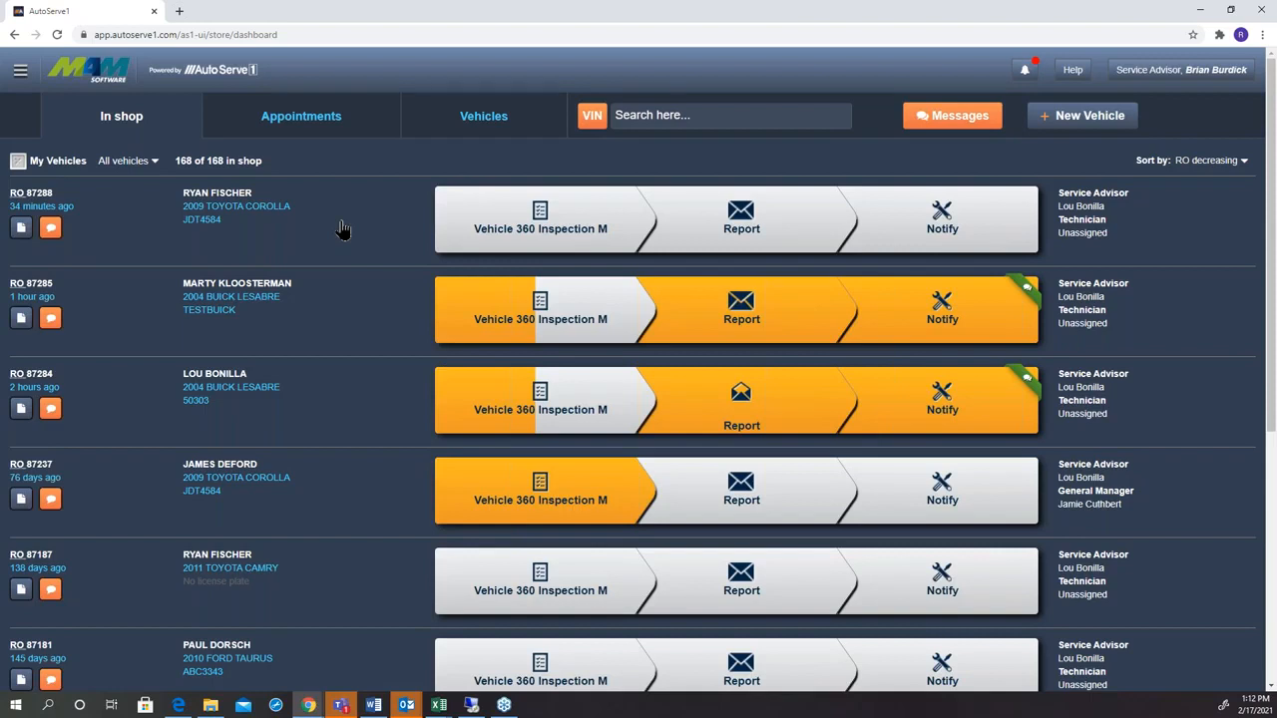
{"action": "left_click", "coordinate": [496, 226]}
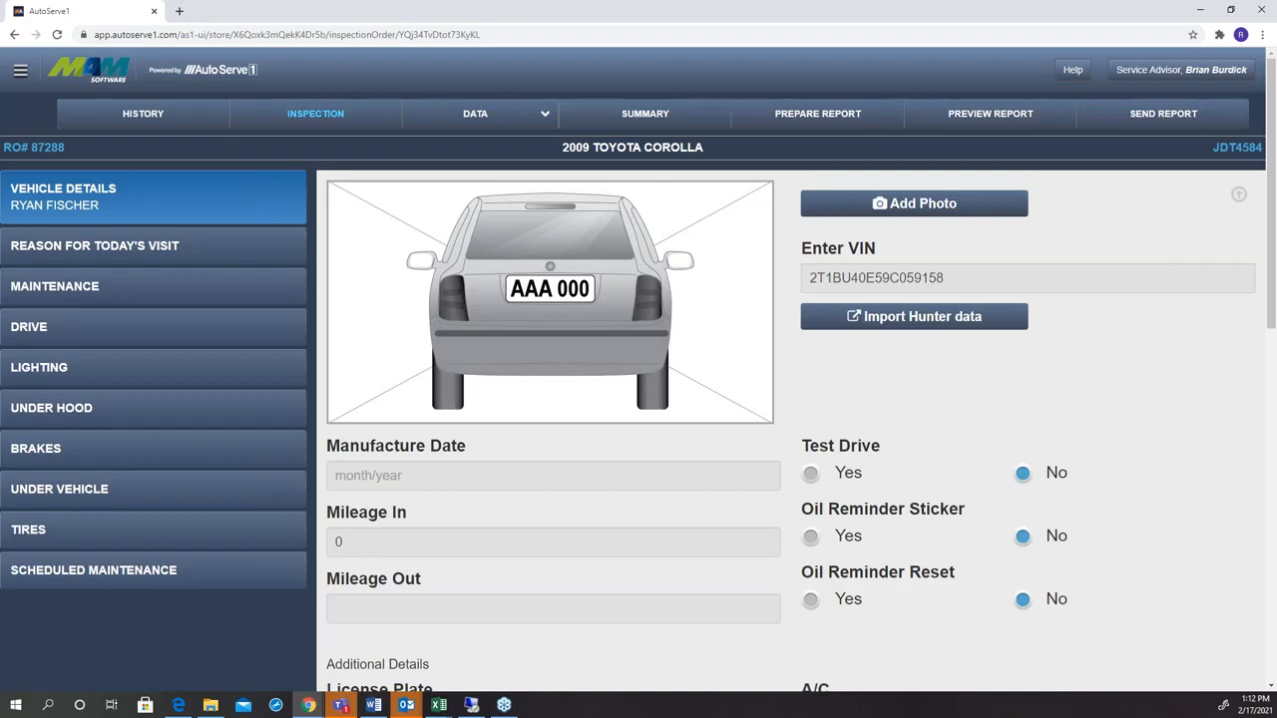
{"action": "left_click", "coordinate": [822, 206]}
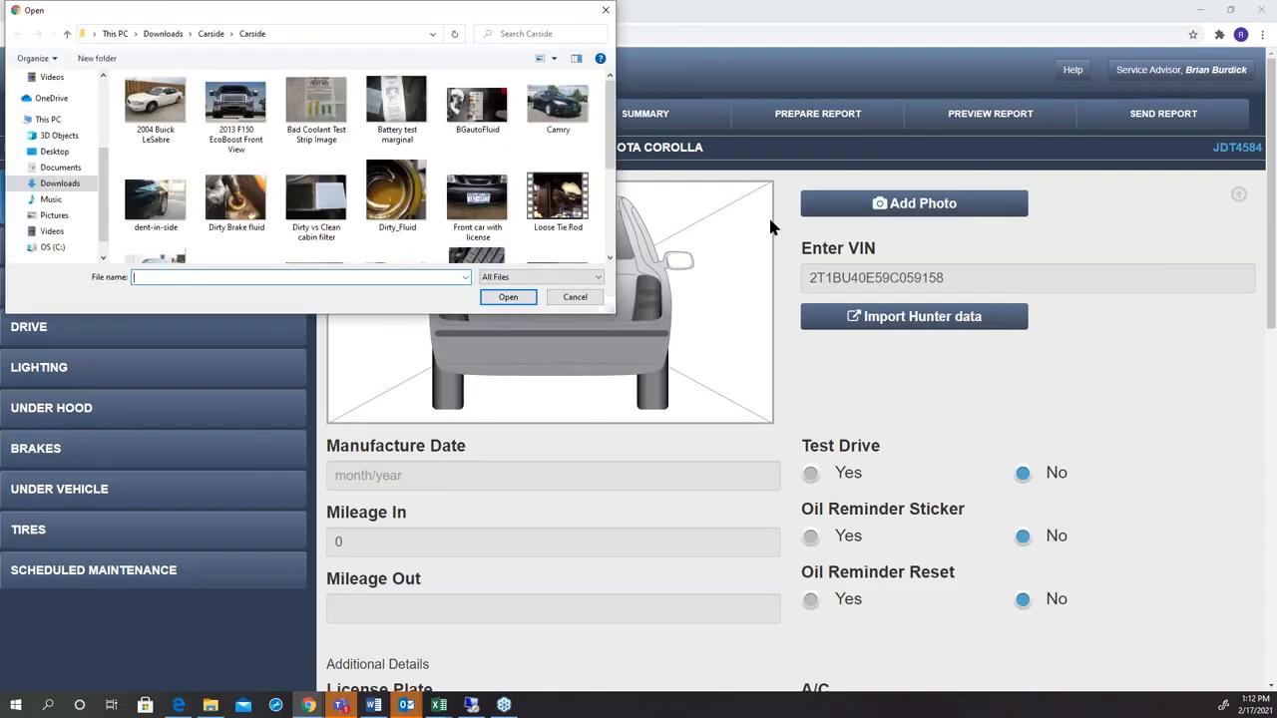
{"action": "double_click", "coordinate": [551, 100]}
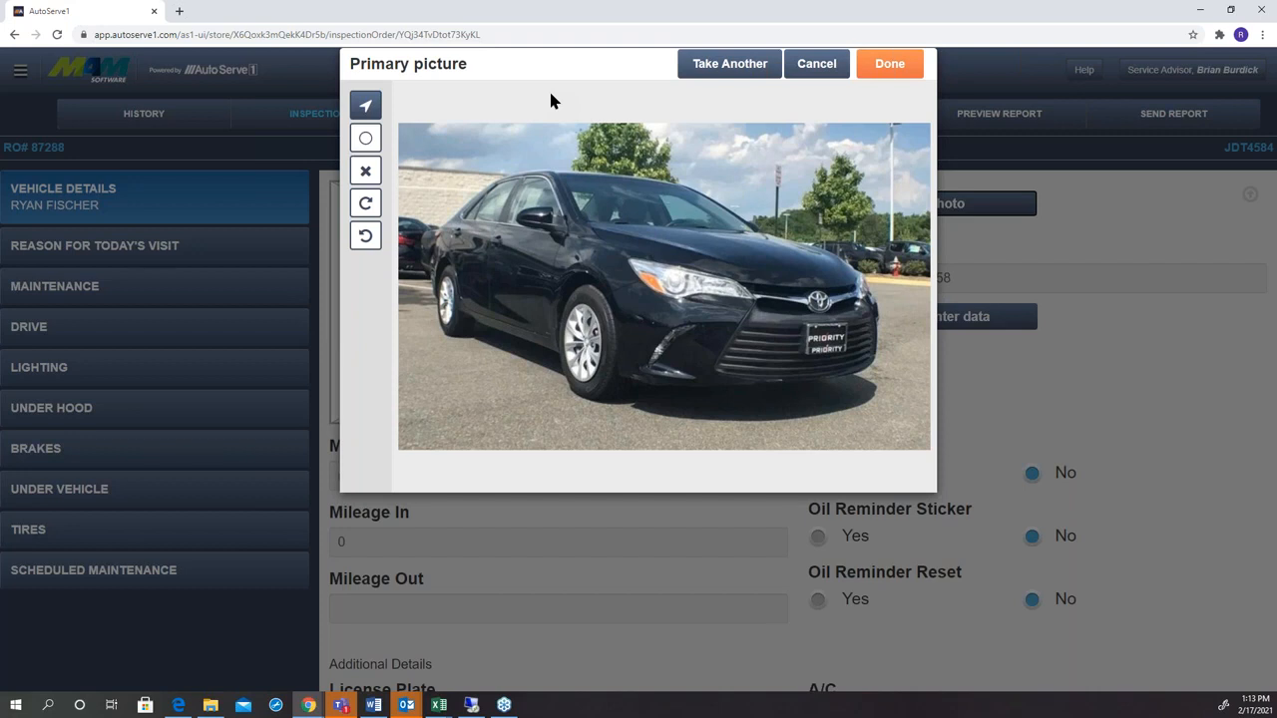
{"action": "left_click", "coordinate": [882, 69]}
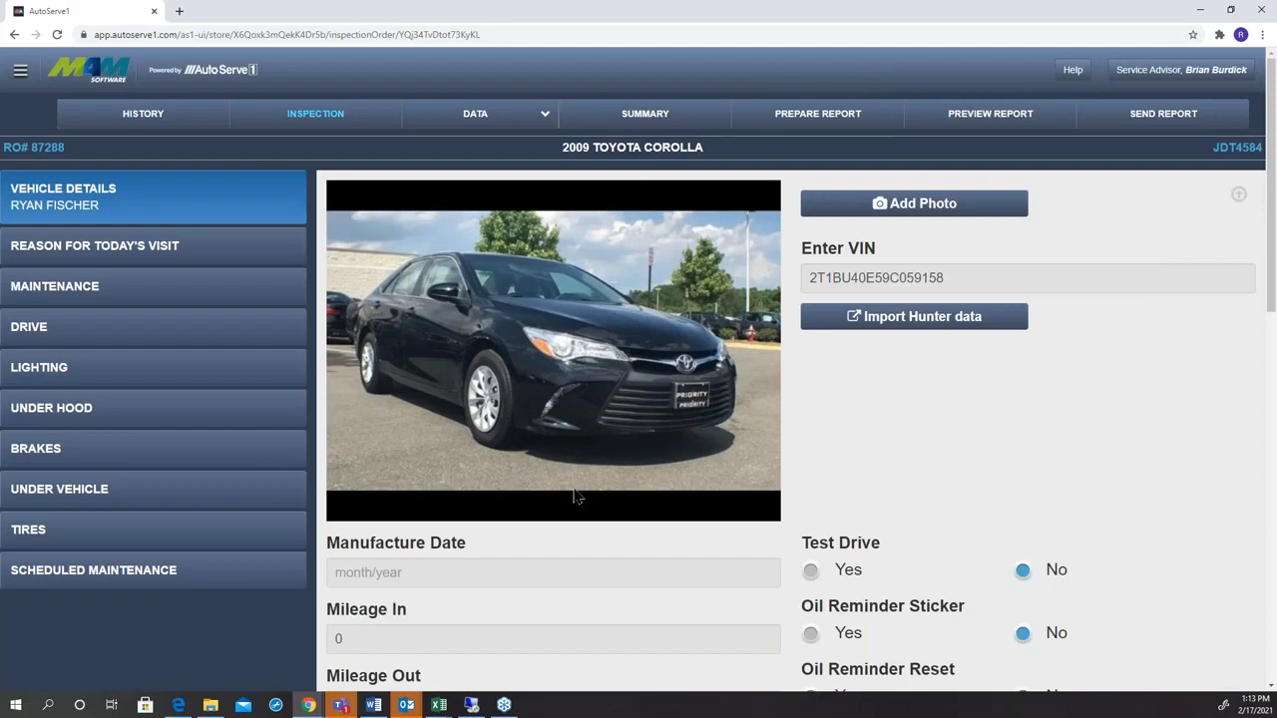
Set the vehicle's Mileage In to 25000 in the vehicle details.
{"action": "left_click", "coordinate": [406, 646]}
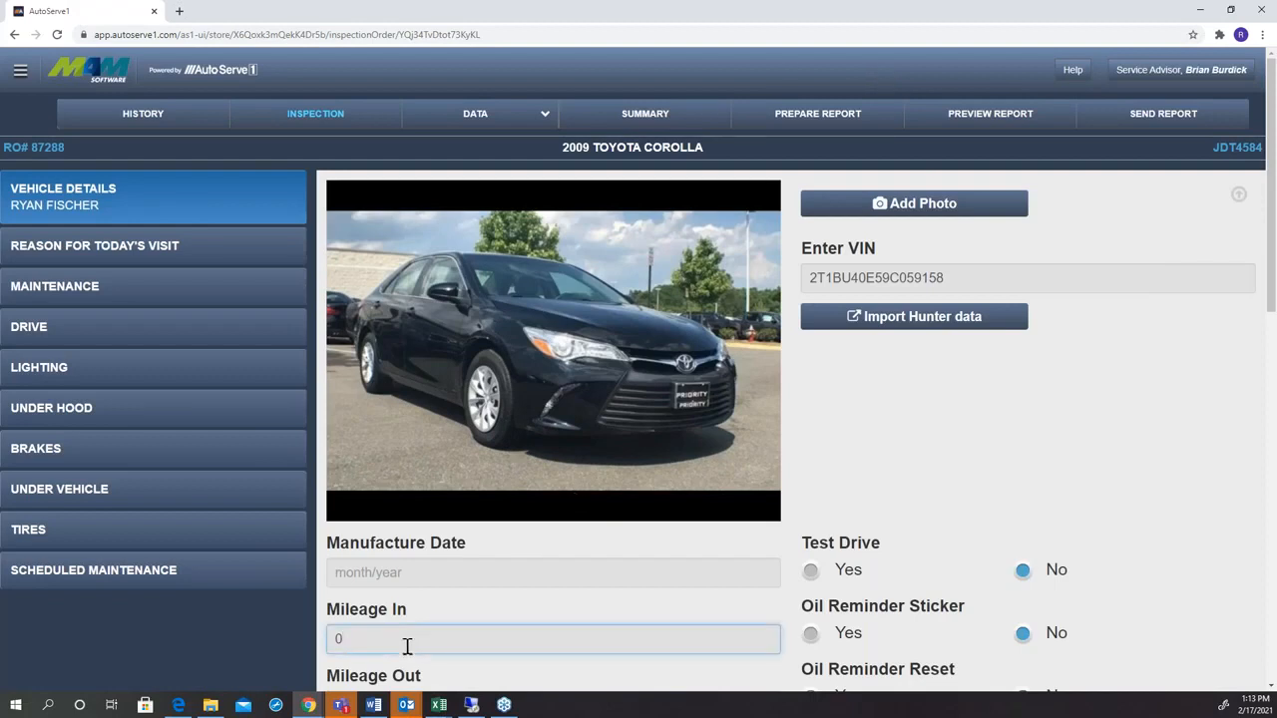
{"action": "key", "text": "BackSpace"}
{"action": "type", "text": "25000"}
{"action": "left_click", "coordinate": [869, 457]}
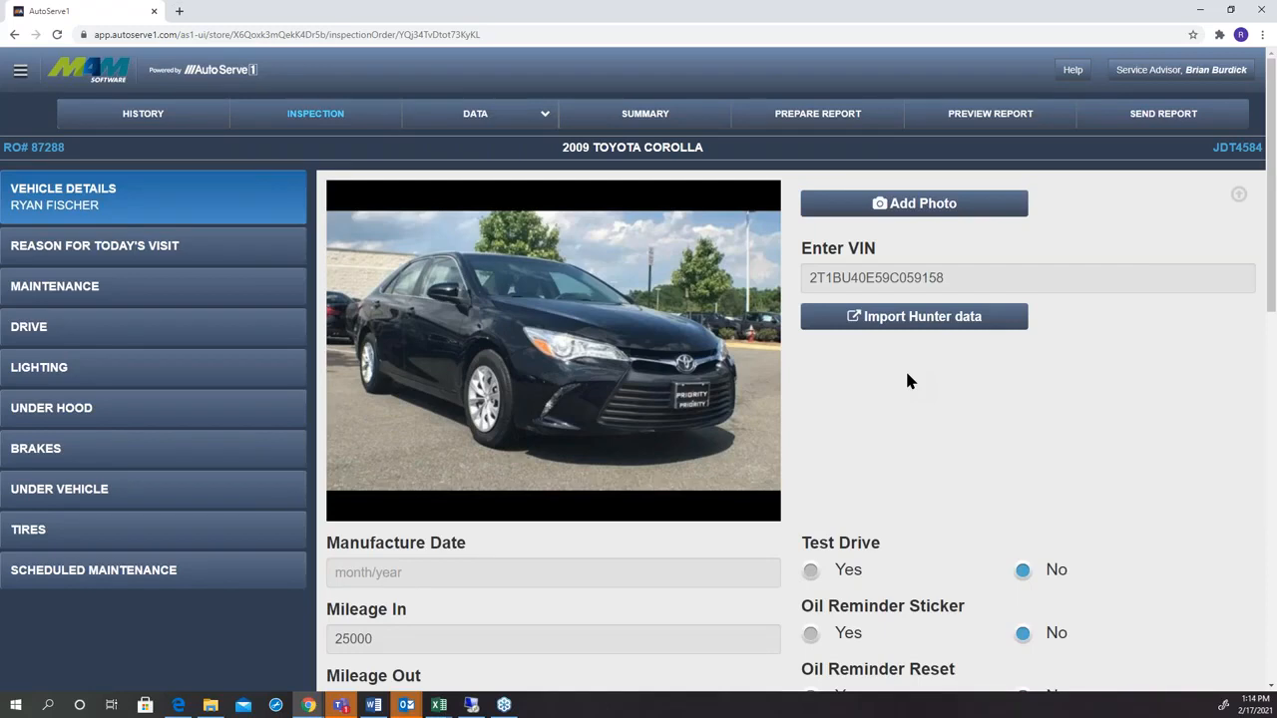
Record "Squeaky brakes." as the reason for today's visit.
{"action": "left_click", "coordinate": [141, 258]}
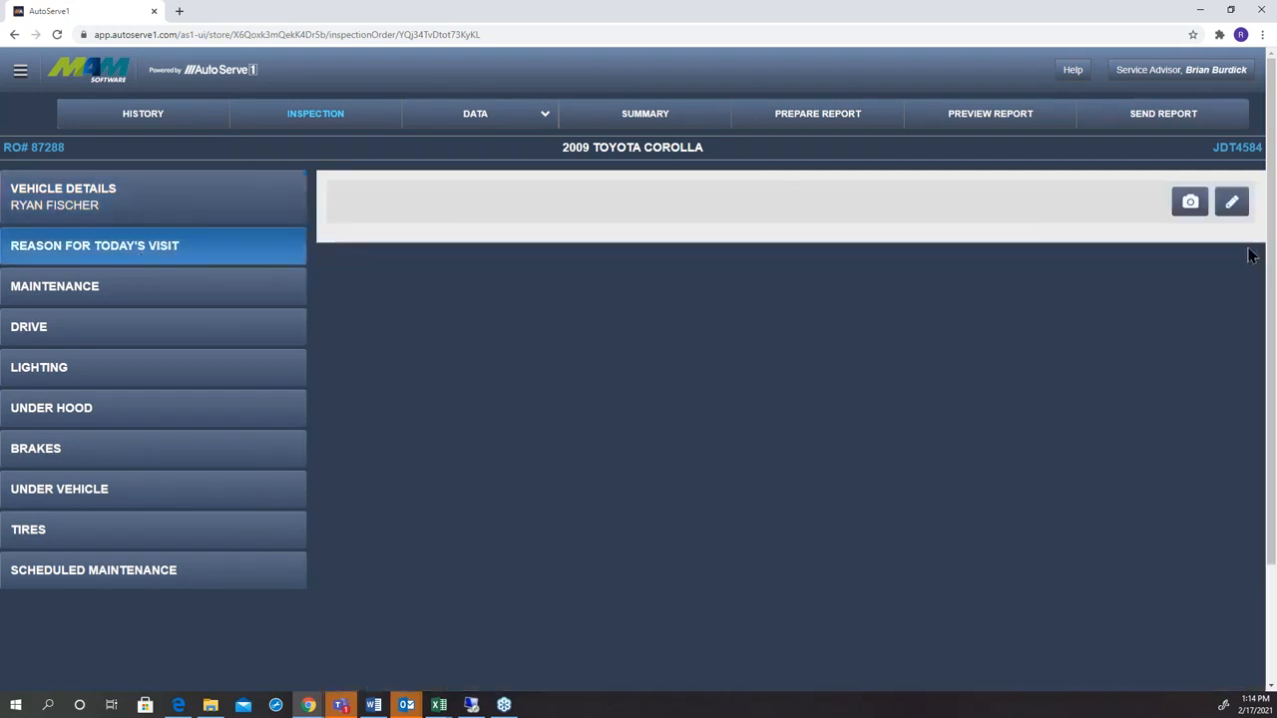
{"action": "left_click", "coordinate": [1231, 201]}
{"action": "left_click", "coordinate": [777, 260]}
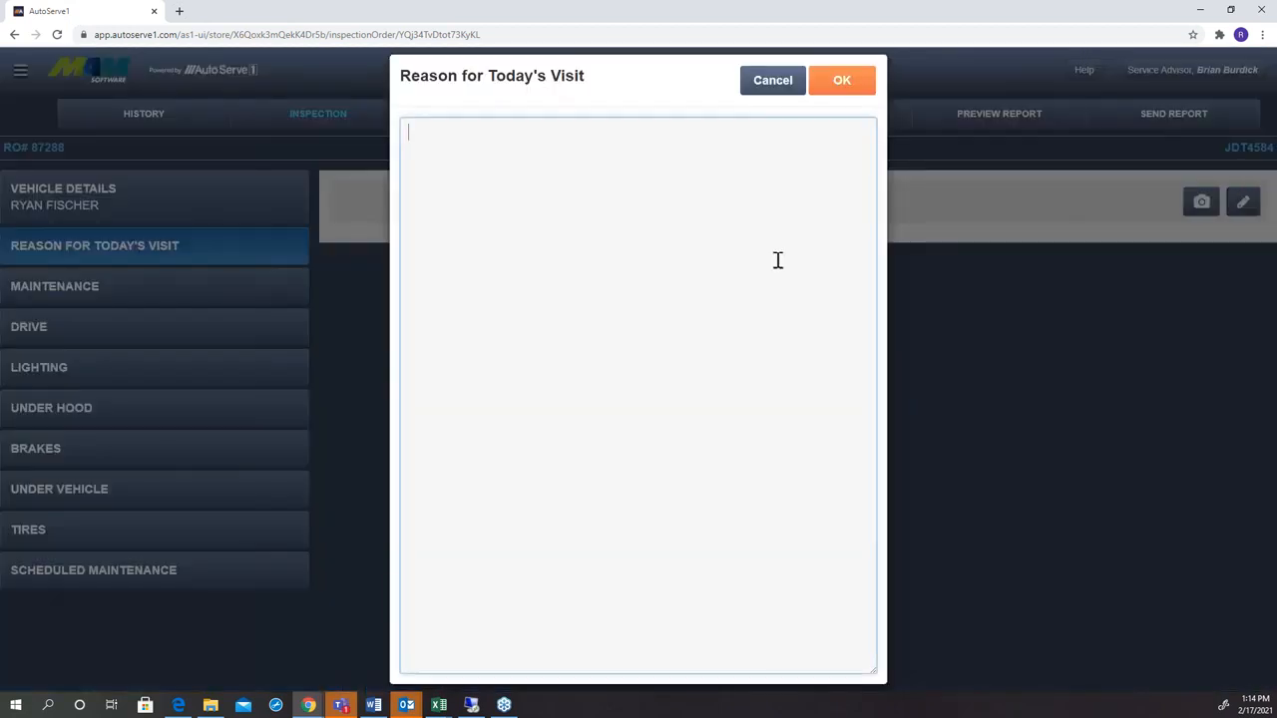
{"action": "type", "text": "Squeaky brakes."}
{"action": "left_click", "coordinate": [847, 100]}
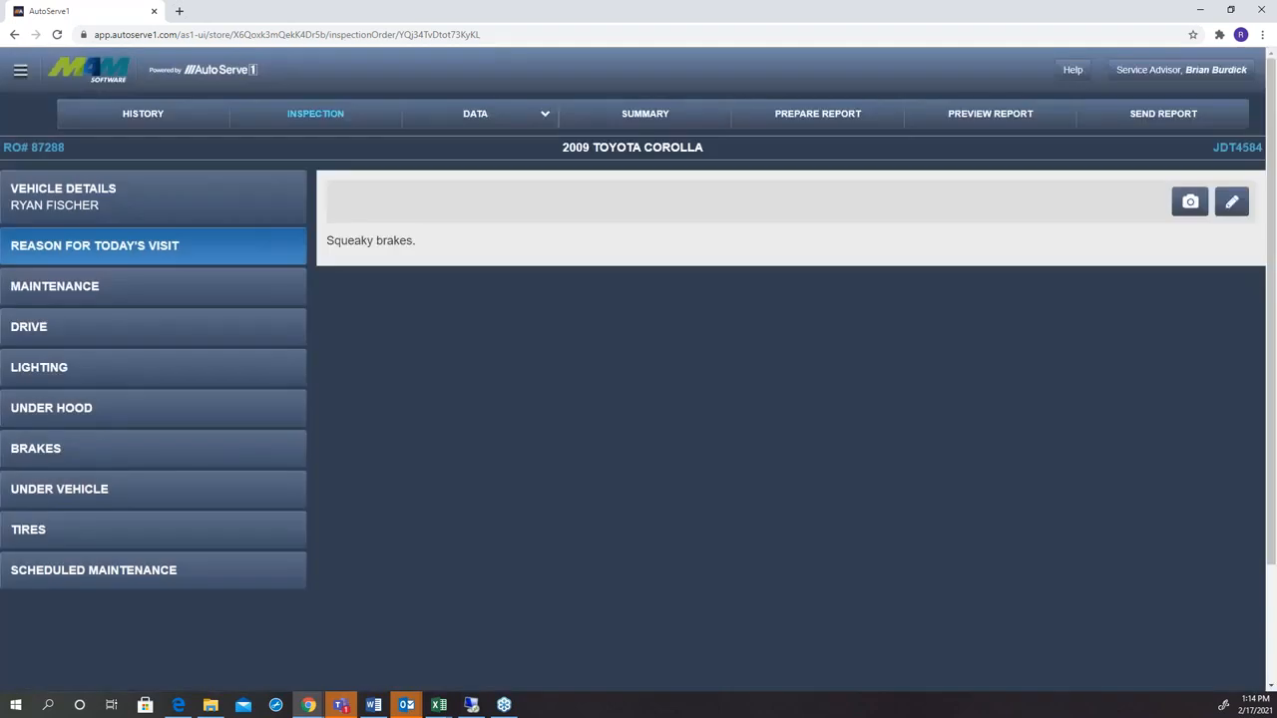
In the maintenance inspection, rate engine oil, power steering fluid, transmission fluid, brake fluid and coolant green.
{"action": "left_click", "coordinate": [254, 292]}
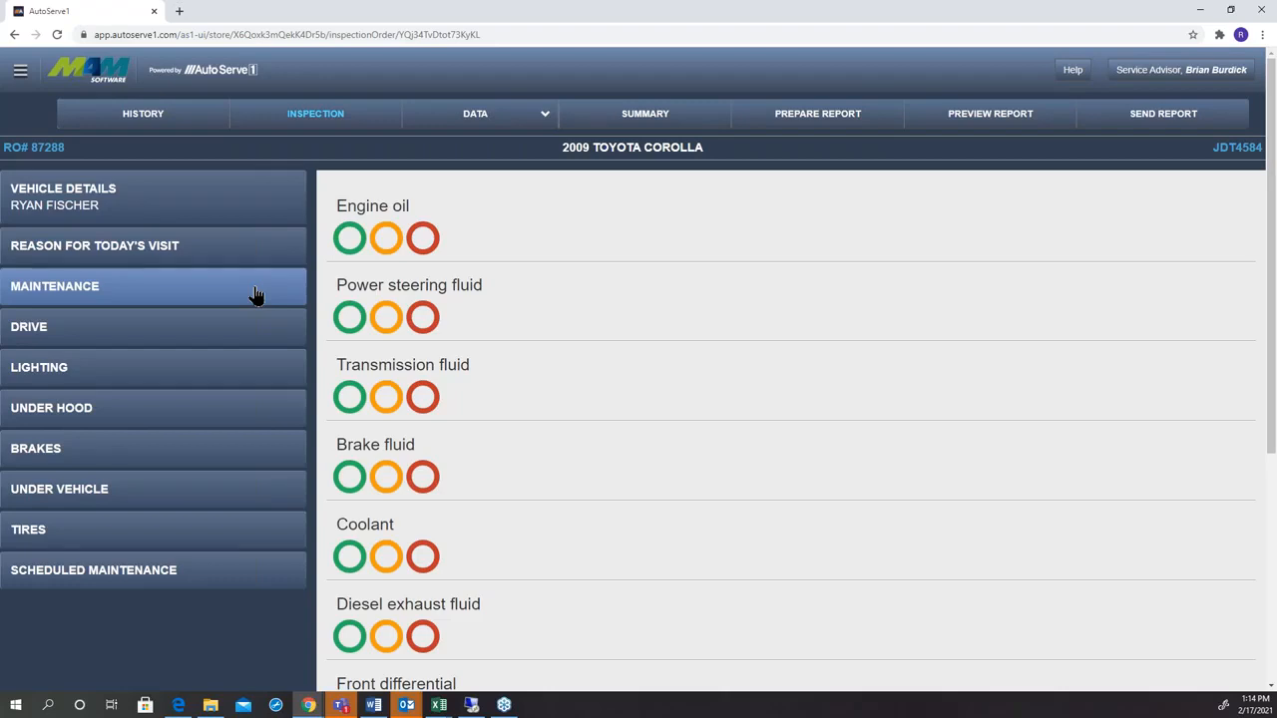
{"action": "left_click", "coordinate": [349, 240]}
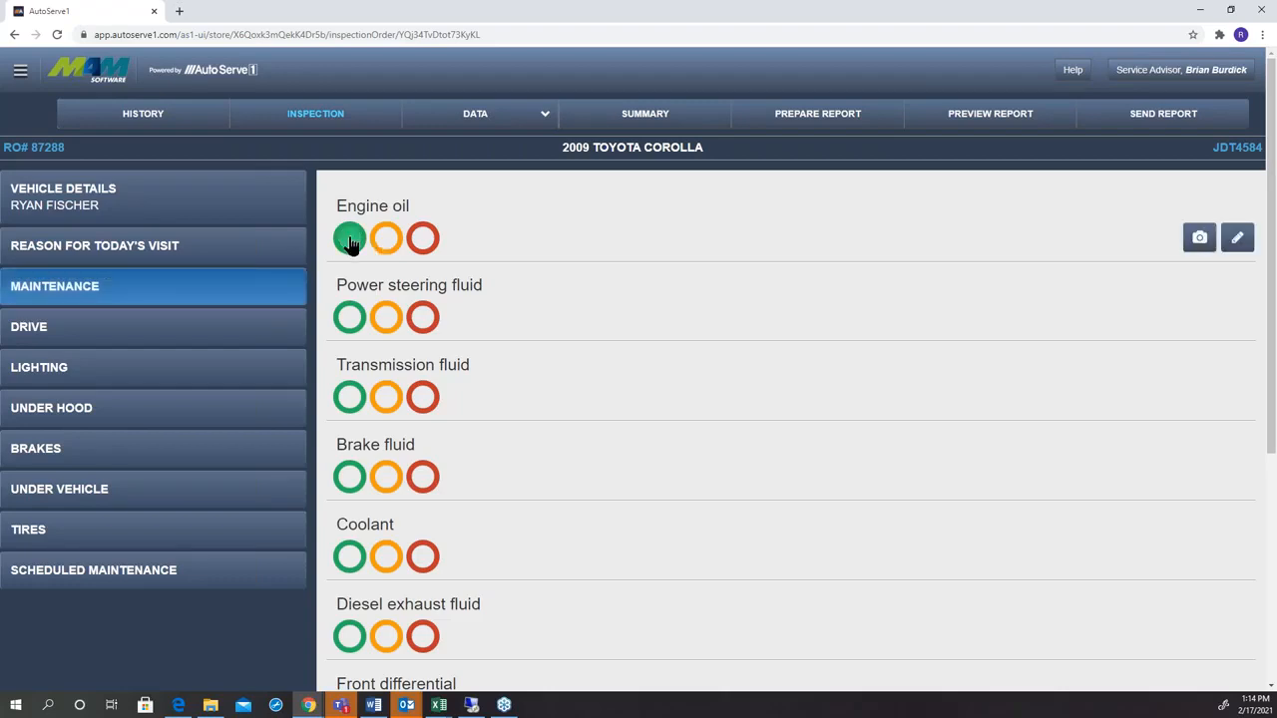
{"action": "left_click", "coordinate": [350, 318]}
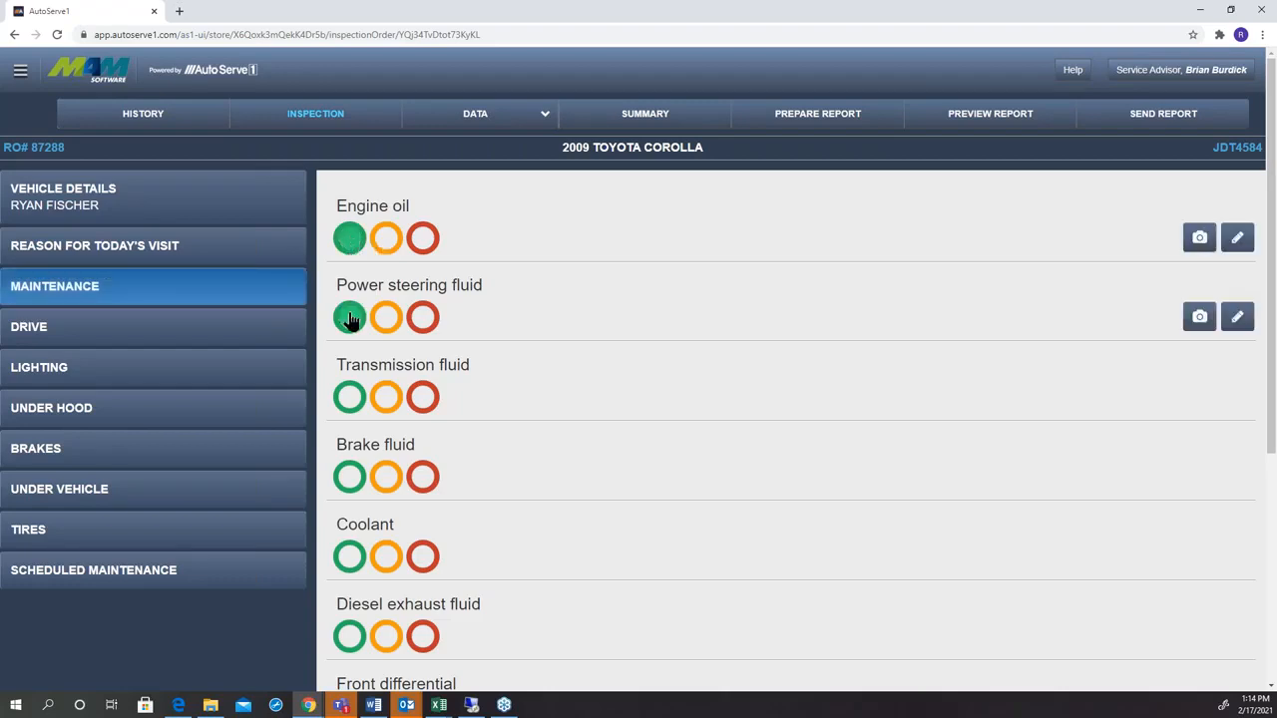
{"action": "left_click", "coordinate": [348, 397]}
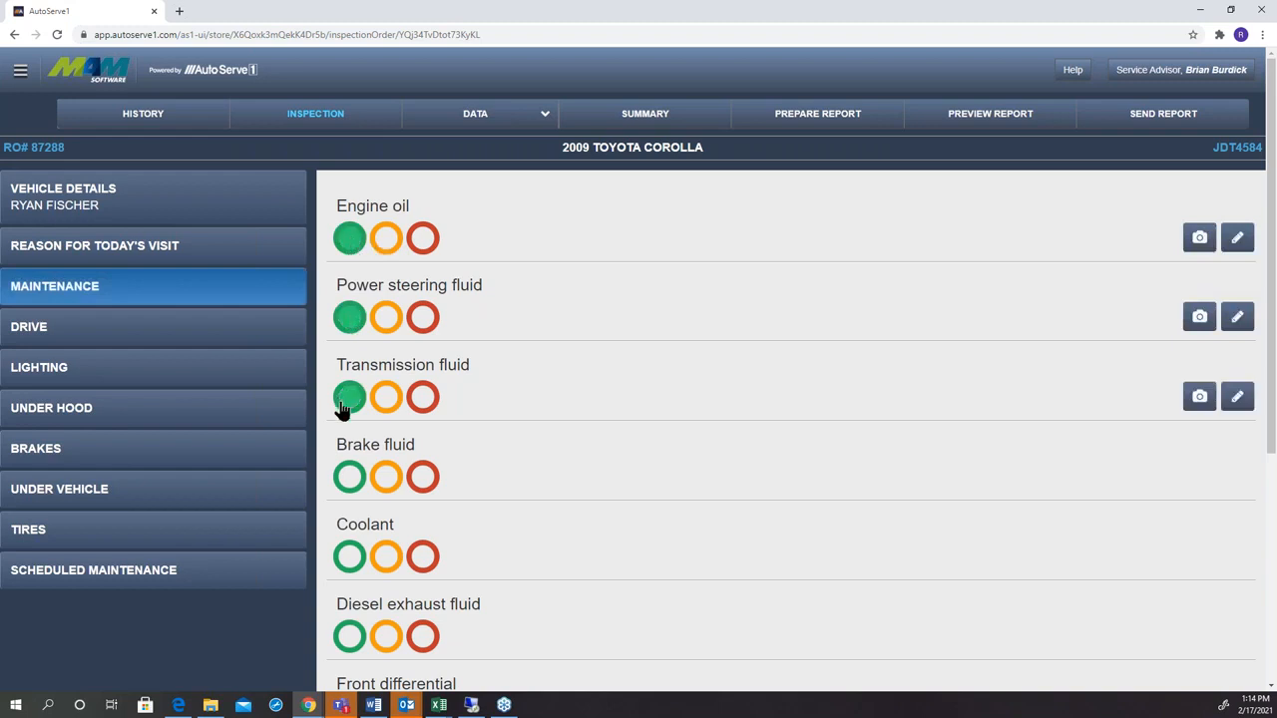
{"action": "left_click", "coordinate": [342, 481]}
{"action": "left_click", "coordinate": [344, 556]}
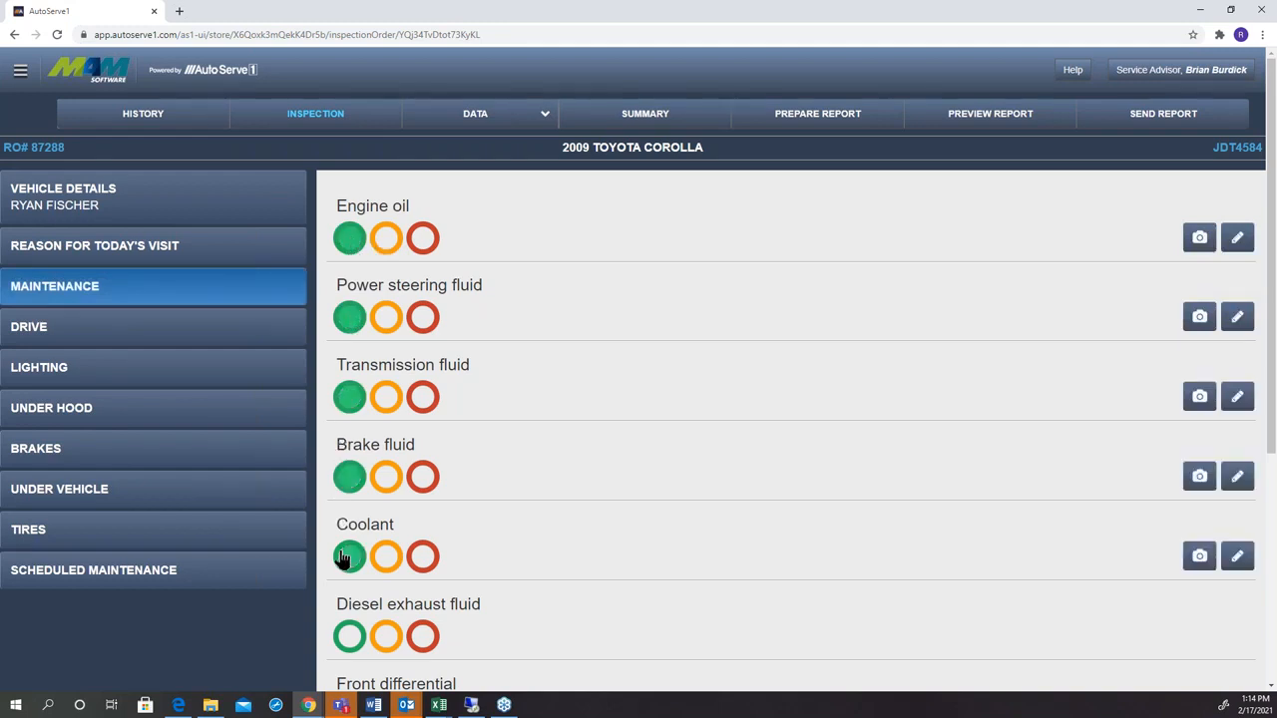
Record the front brake measurements as 2 mm for both pads and 8 mm for both rotors, driver and passenger side.
{"action": "left_click", "coordinate": [138, 452]}
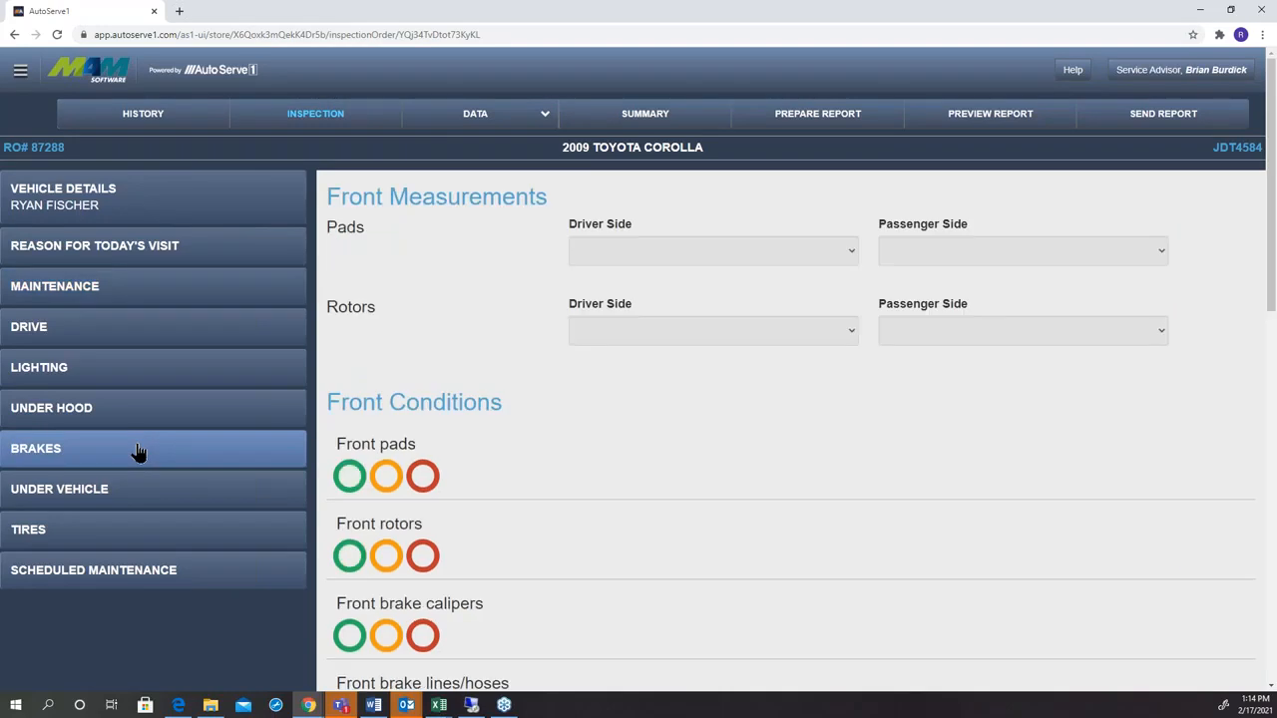
{"action": "left_click", "coordinate": [648, 258]}
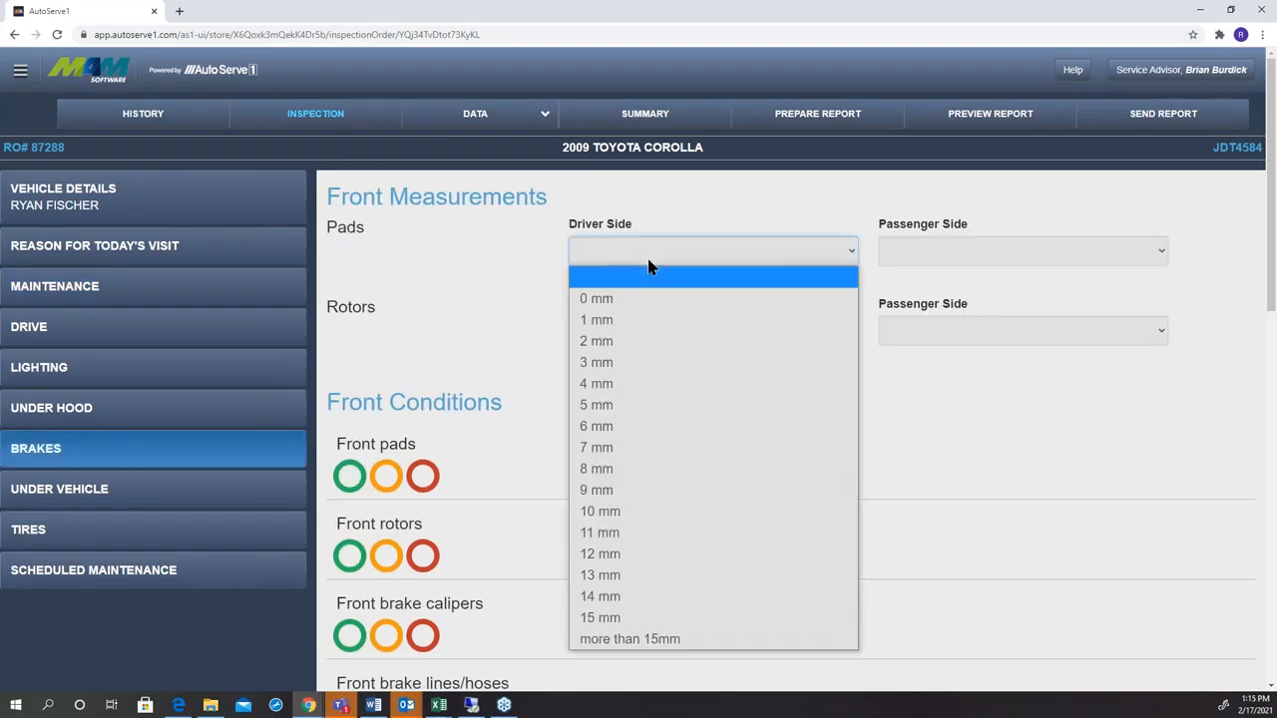
{"action": "left_click", "coordinate": [622, 341]}
{"action": "left_click", "coordinate": [955, 265]}
{"action": "left_click", "coordinate": [914, 342]}
{"action": "left_click", "coordinate": [628, 336]}
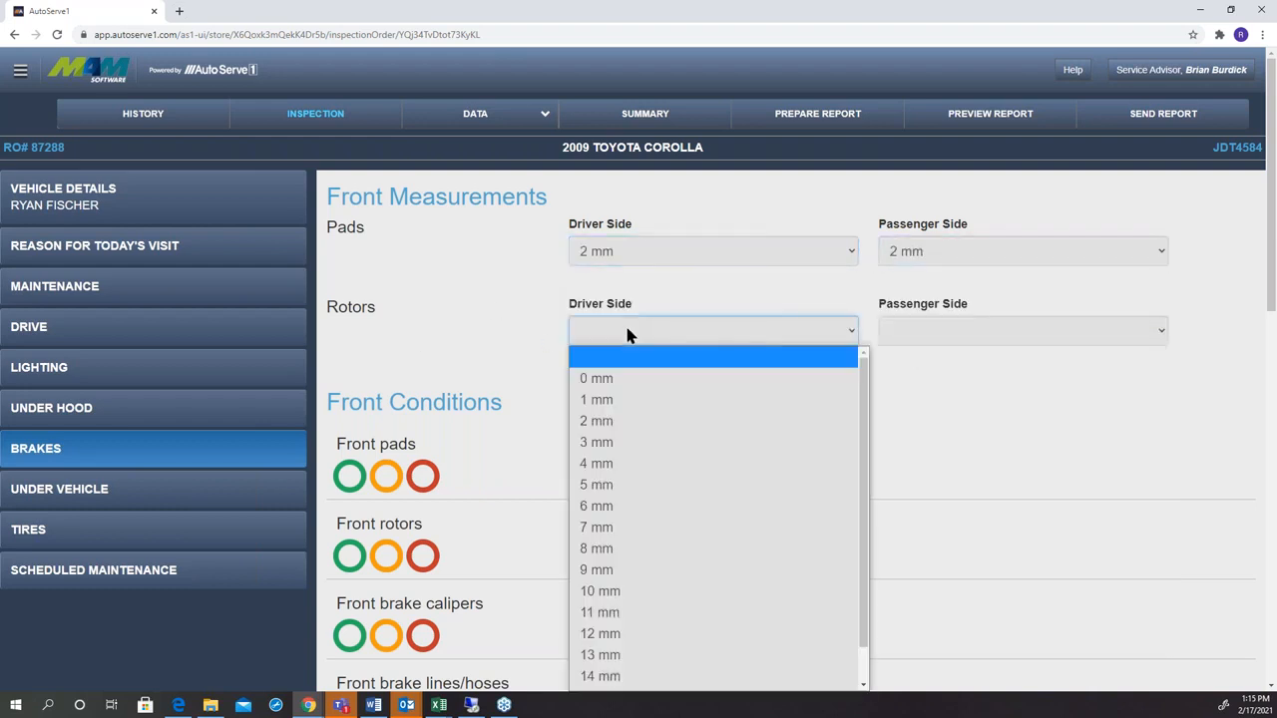
{"action": "left_click", "coordinate": [607, 548]}
{"action": "left_click", "coordinate": [963, 329]}
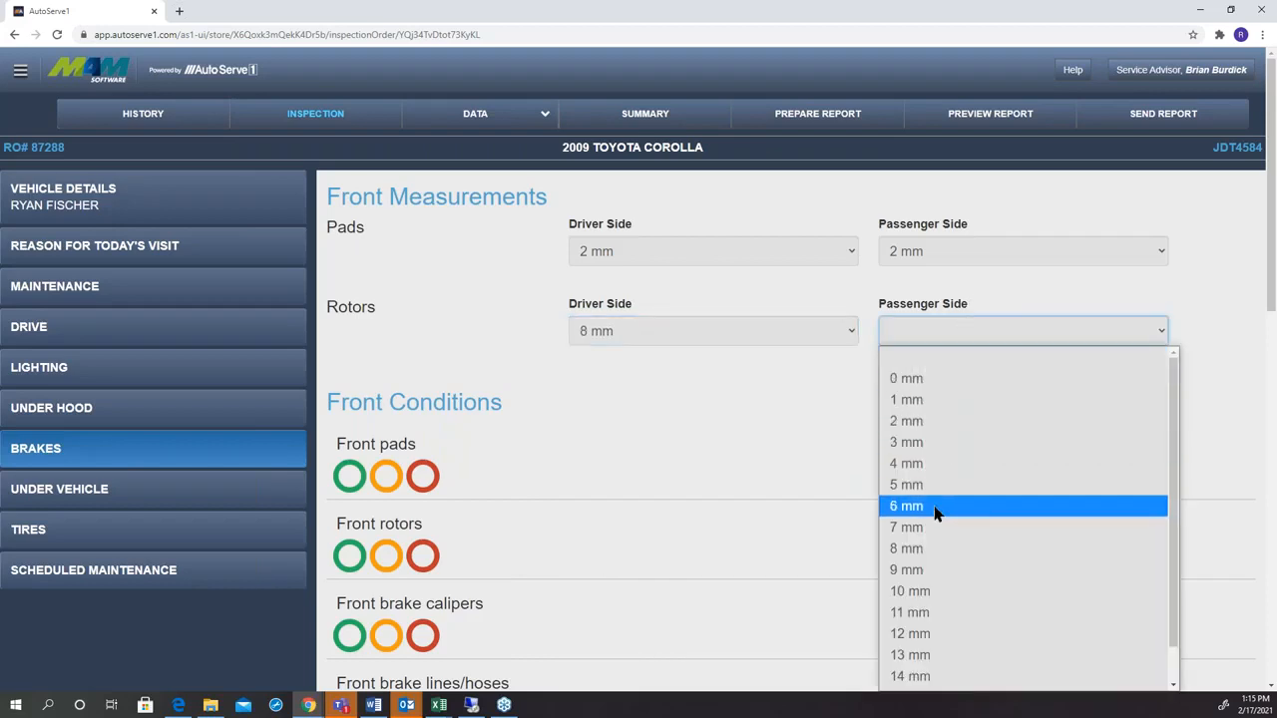
{"action": "left_click", "coordinate": [890, 548]}
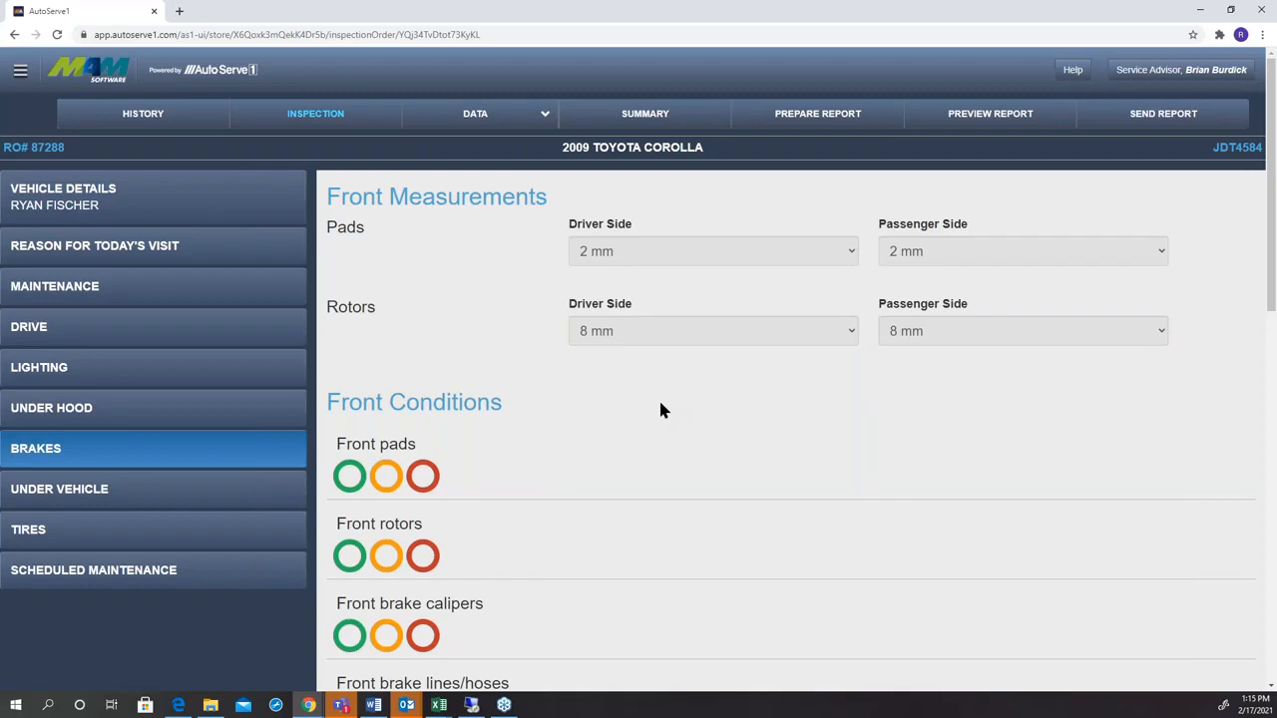
Rate the front pads red, with the condition "Worn front brake pads" and the recommendation "Replace front brake pads".
{"action": "left_click", "coordinate": [422, 477]}
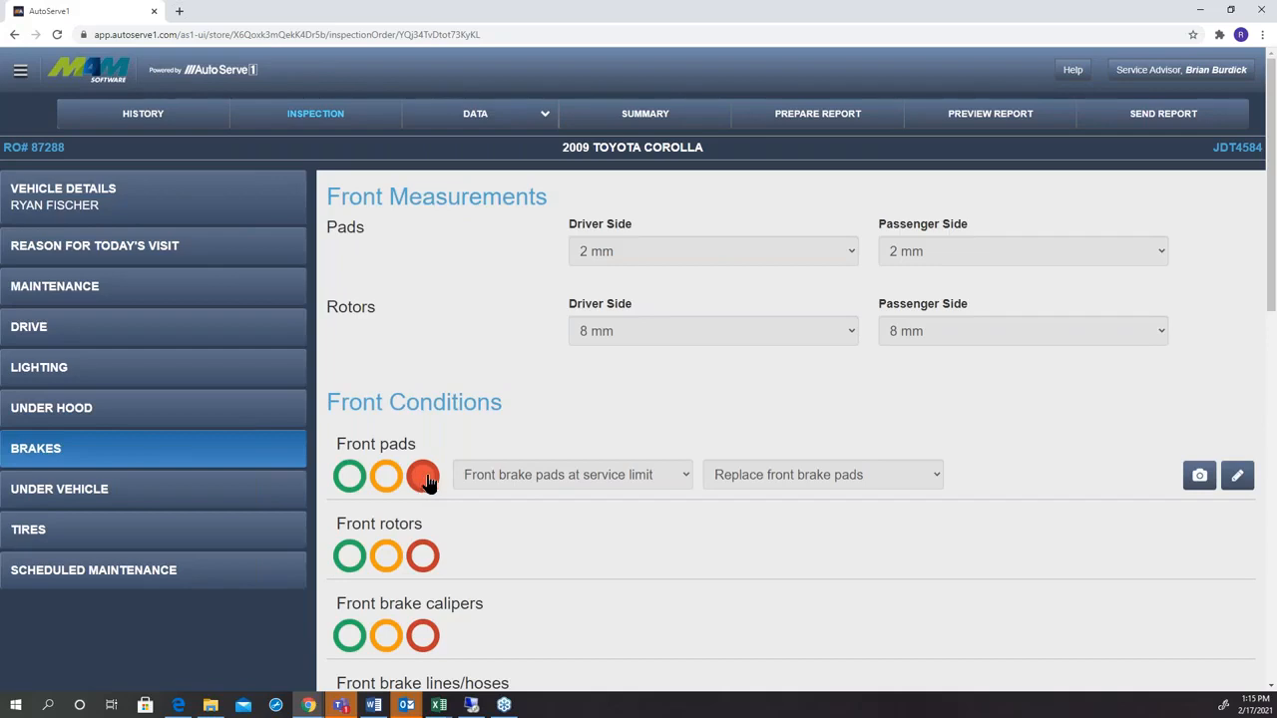
{"action": "left_click", "coordinate": [486, 486]}
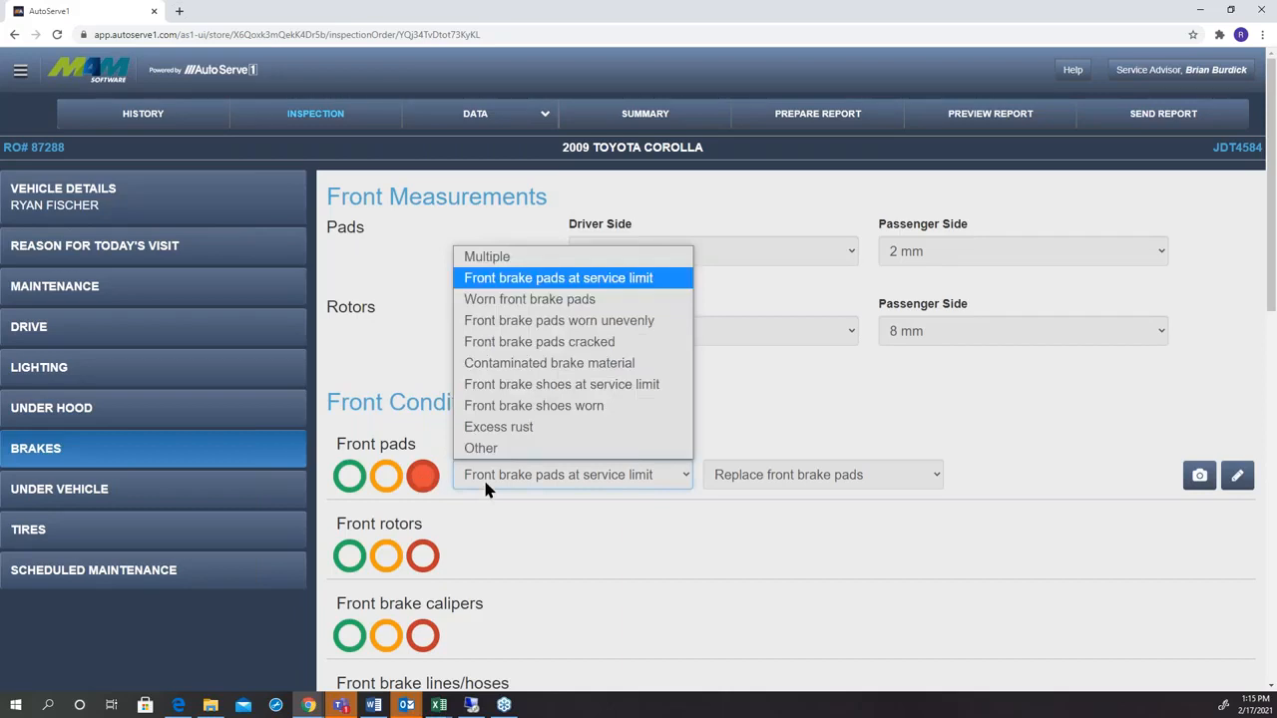
{"action": "left_click", "coordinate": [552, 301]}
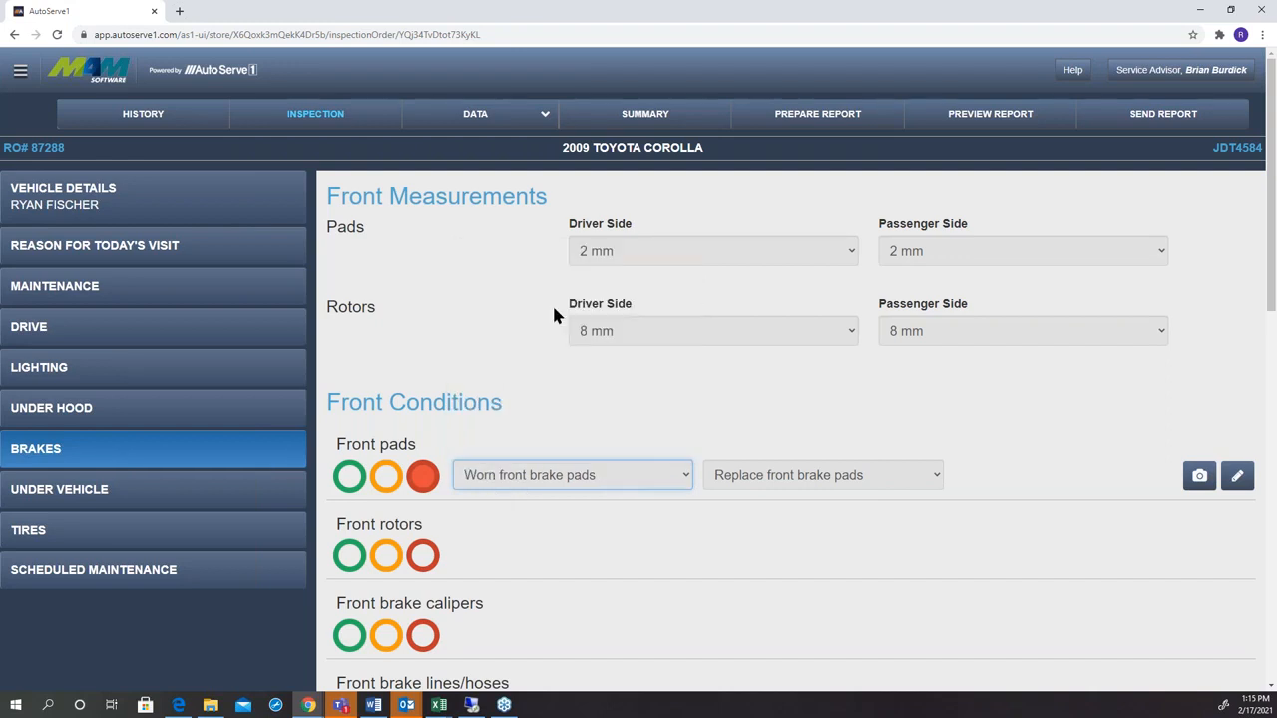
{"action": "left_click", "coordinate": [789, 473]}
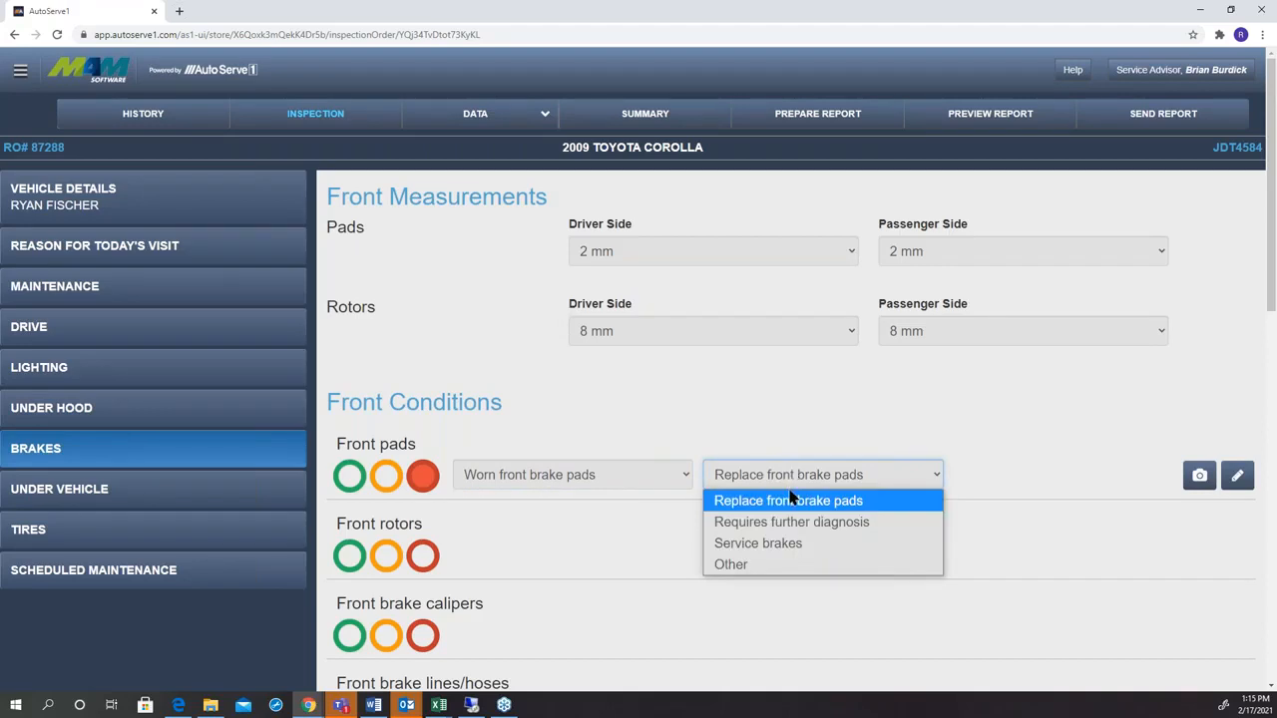
{"action": "left_click", "coordinate": [788, 500]}
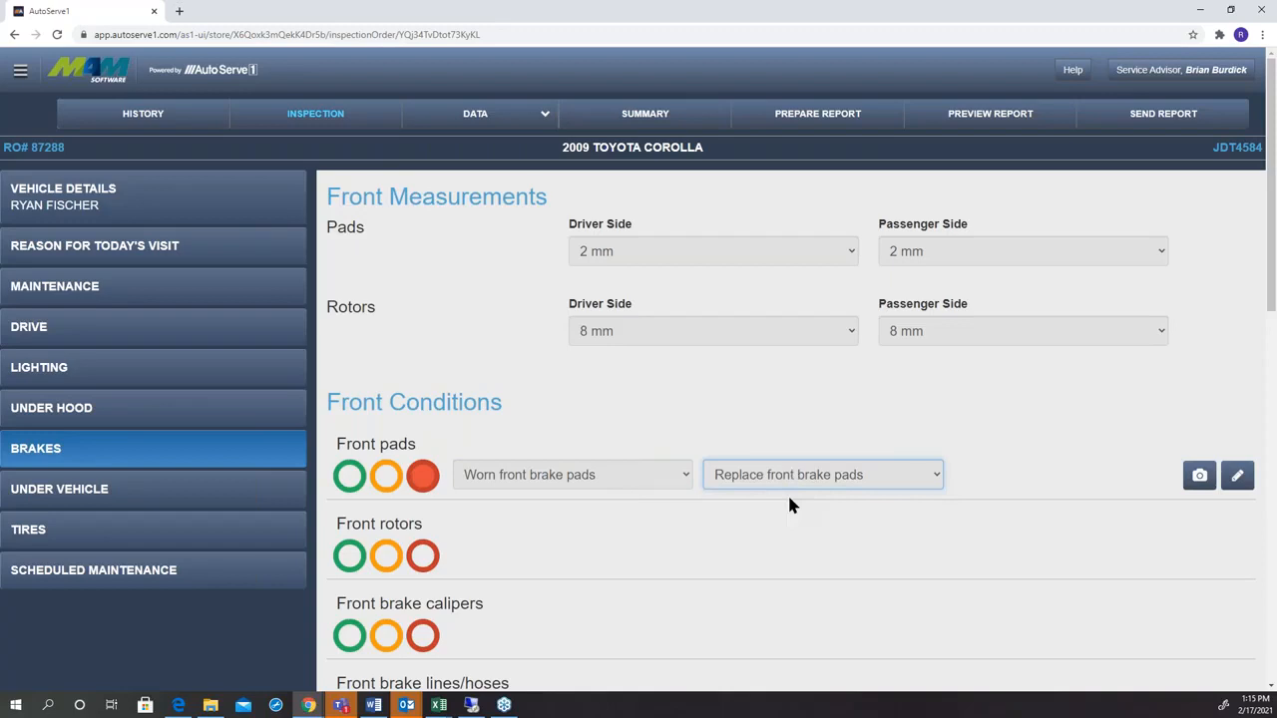
Attach the "Worn brake pad" image to the front pads finding.
{"action": "left_click", "coordinate": [1200, 478]}
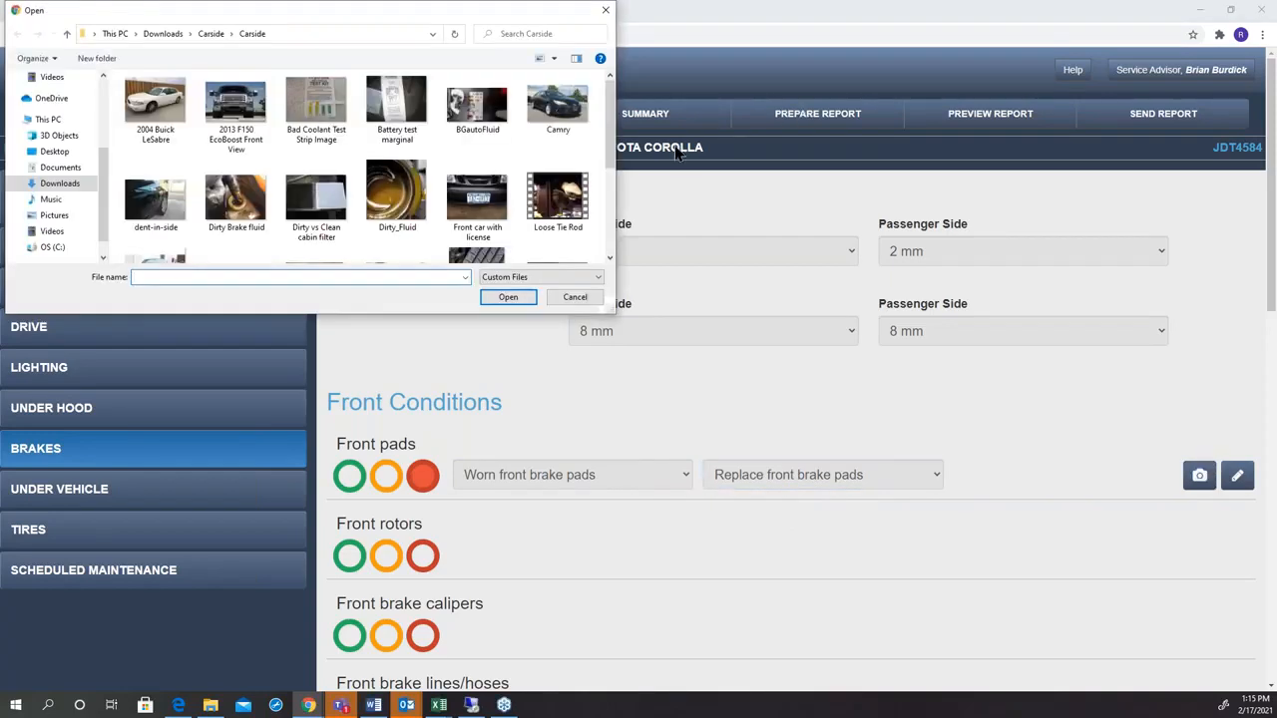
{"action": "scroll", "coordinate": [611, 167], "scroll_direction": "down", "scroll_amount": 3}
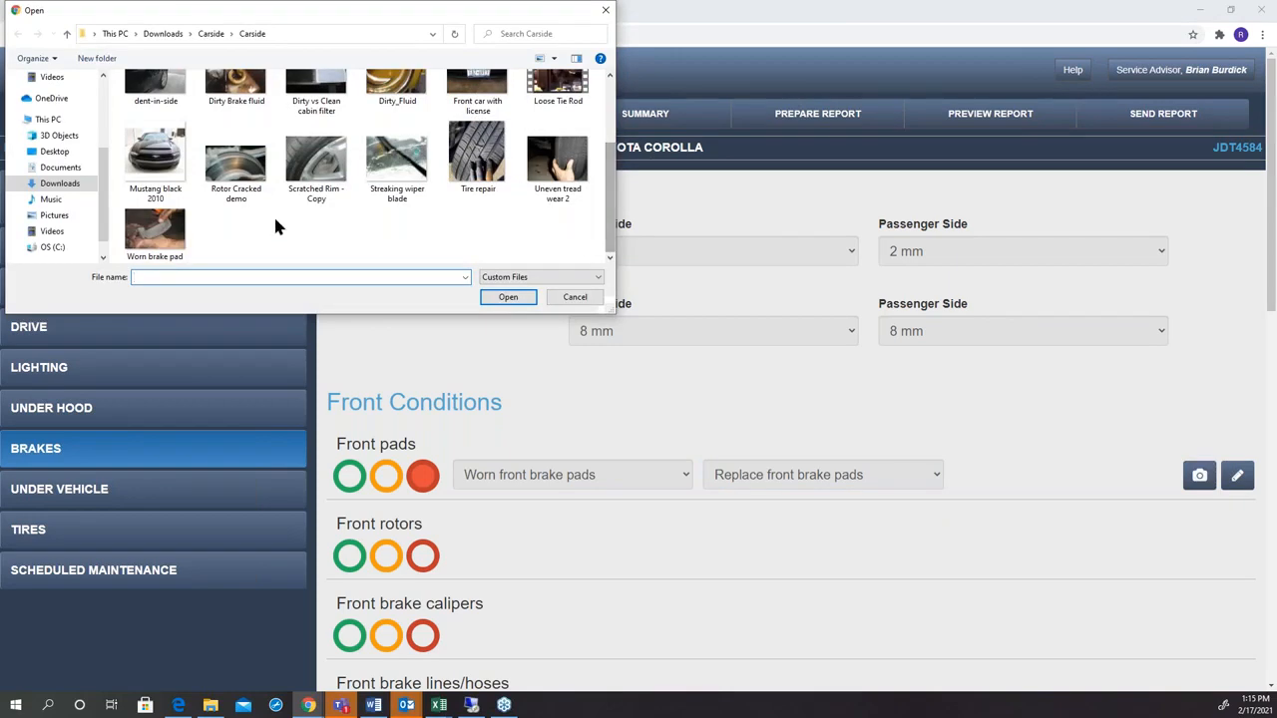
{"action": "double_click", "coordinate": [159, 240]}
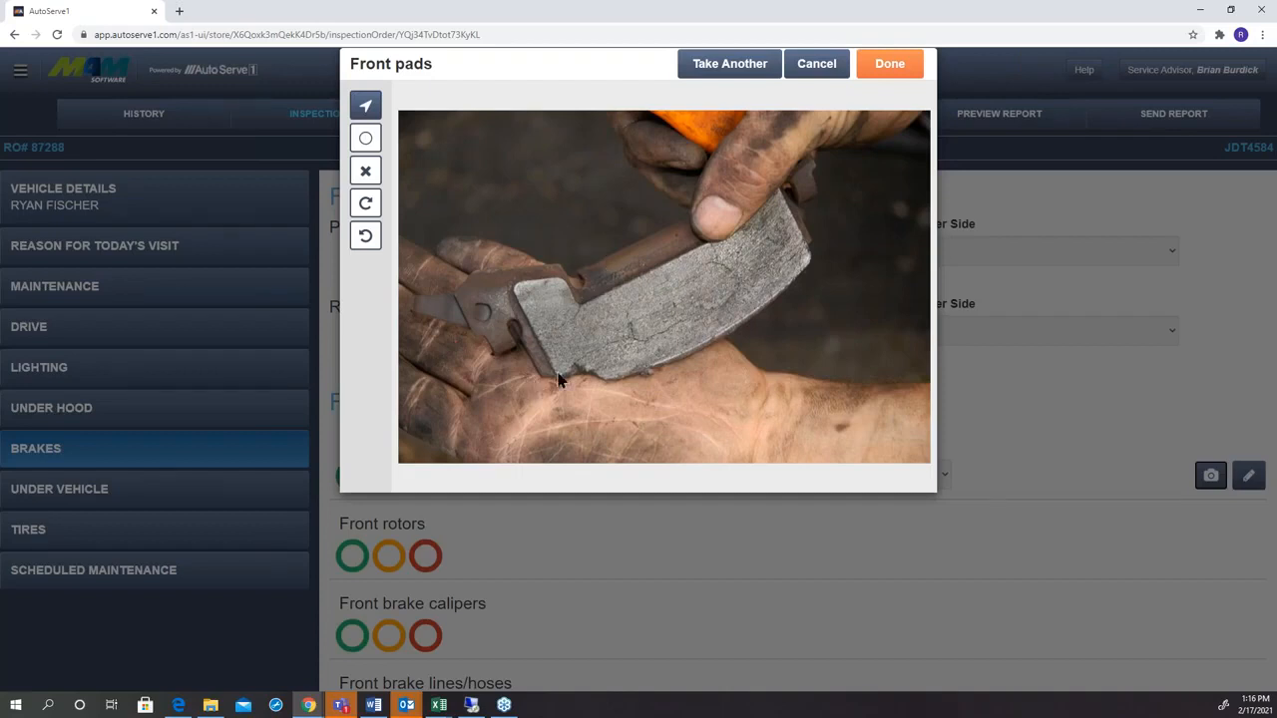
Mark two spots on the brake pad's friction surface with circles, point an arrow at each, and save the annotated photo.
{"action": "left_click", "coordinate": [363, 139]}
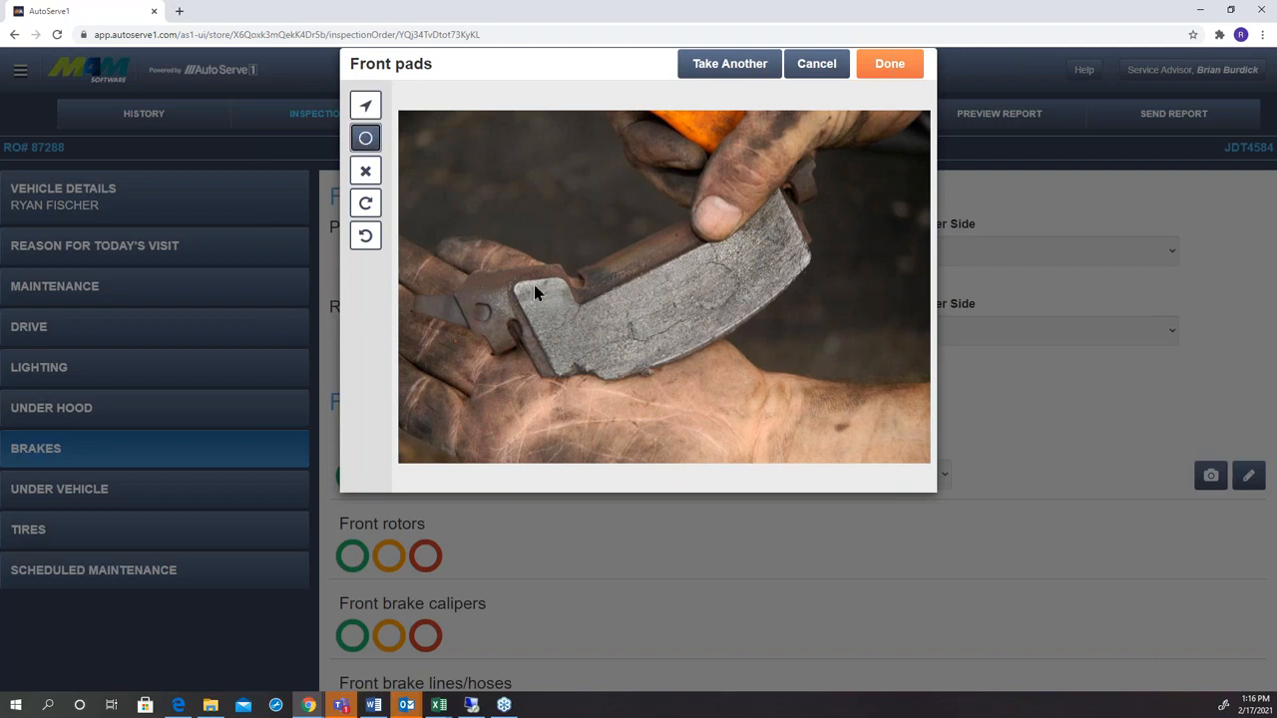
{"action": "left_click", "coordinate": [631, 349]}
{"action": "left_click_drag", "start_coordinate": [731, 271], "coordinate": [739, 325]}
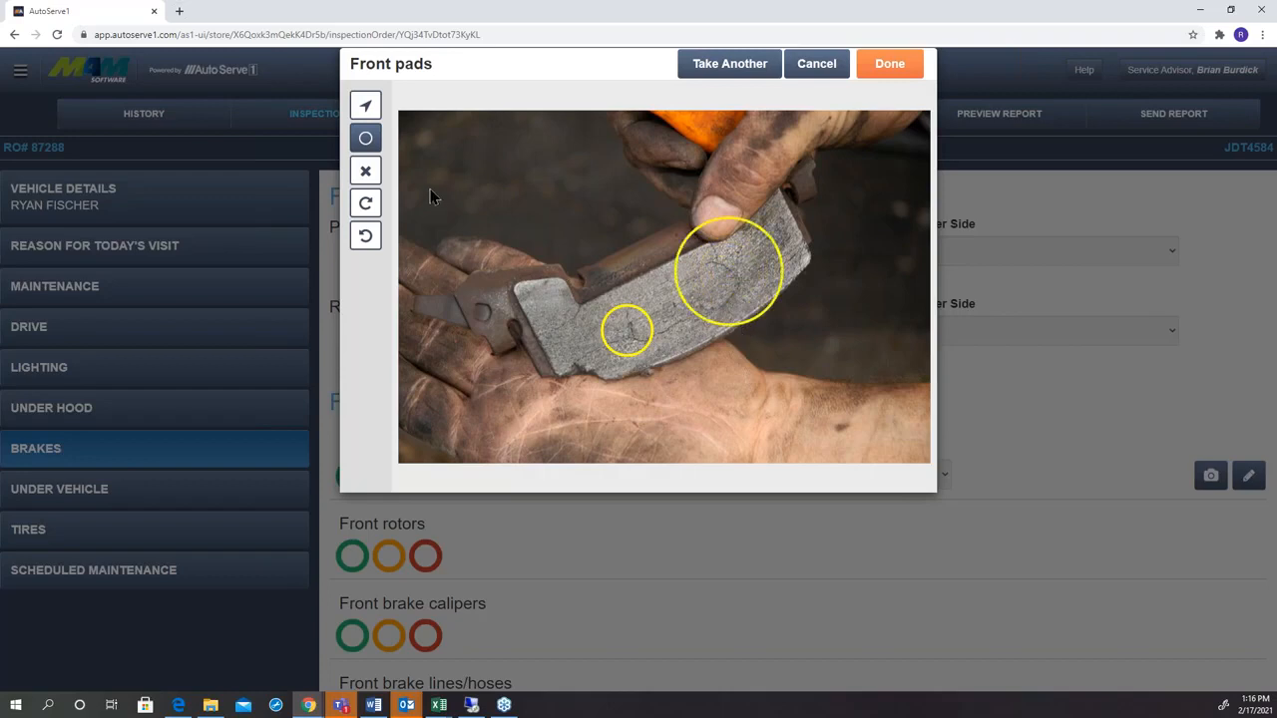
{"action": "left_click", "coordinate": [365, 105]}
{"action": "left_click_drag", "start_coordinate": [615, 347], "coordinate": [592, 399]}
{"action": "left_click_drag", "start_coordinate": [739, 312], "coordinate": [827, 370]}
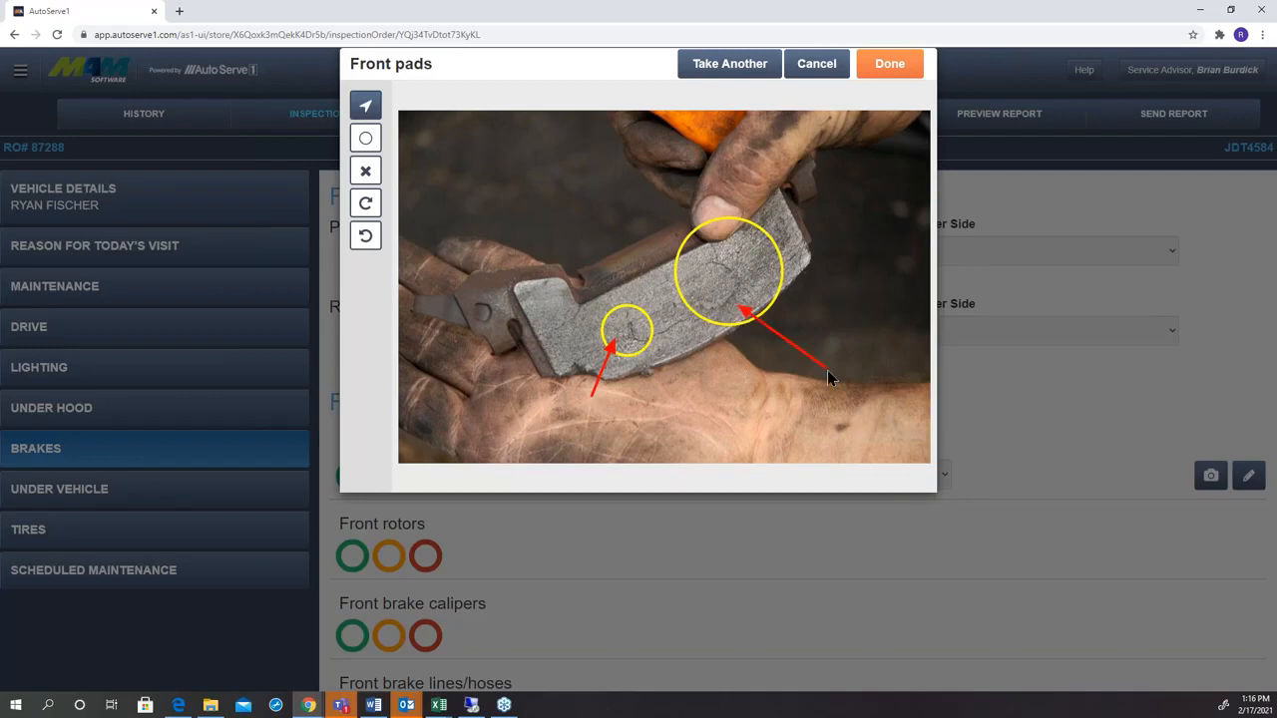
{"action": "left_click", "coordinate": [908, 65]}
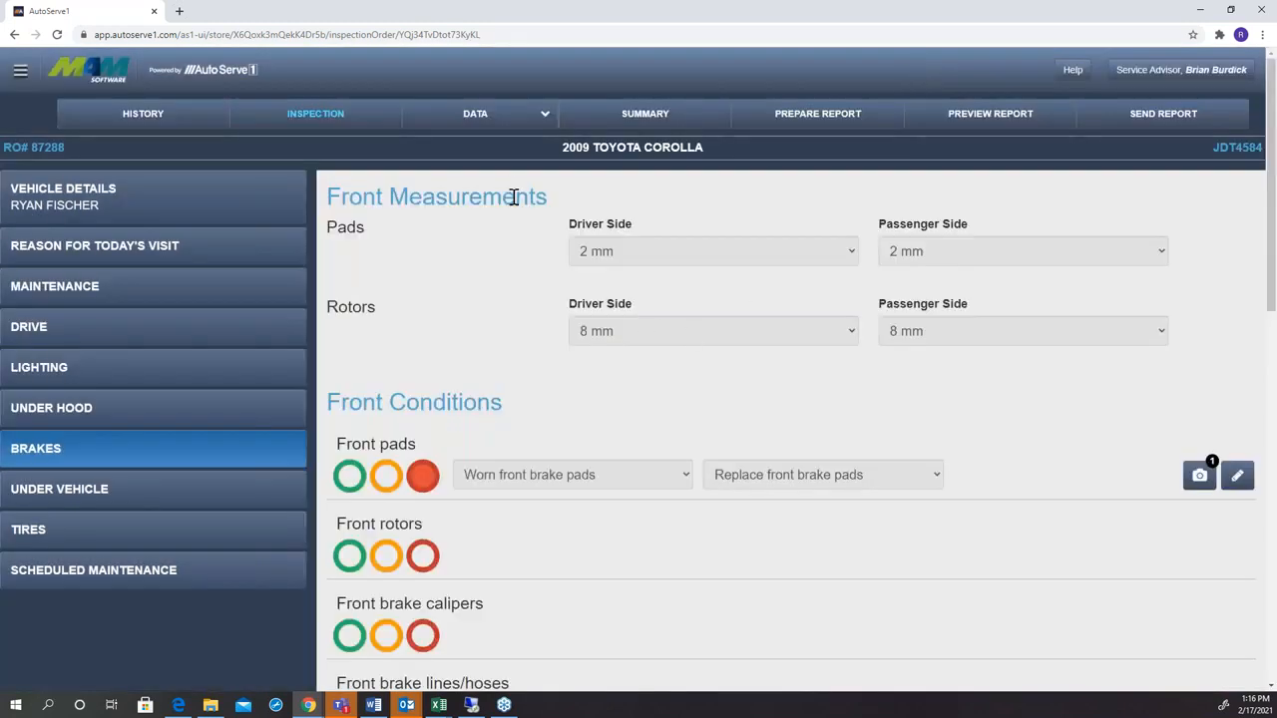
Rate the front rotors, front brake calipers and front brake lines/hoses green.
{"action": "left_click", "coordinate": [343, 559]}
{"action": "left_click", "coordinate": [347, 636]}
{"action": "scroll", "coordinate": [538, 581], "scroll_direction": "down", "scroll_amount": 1}
{"action": "left_click", "coordinate": [356, 638]}
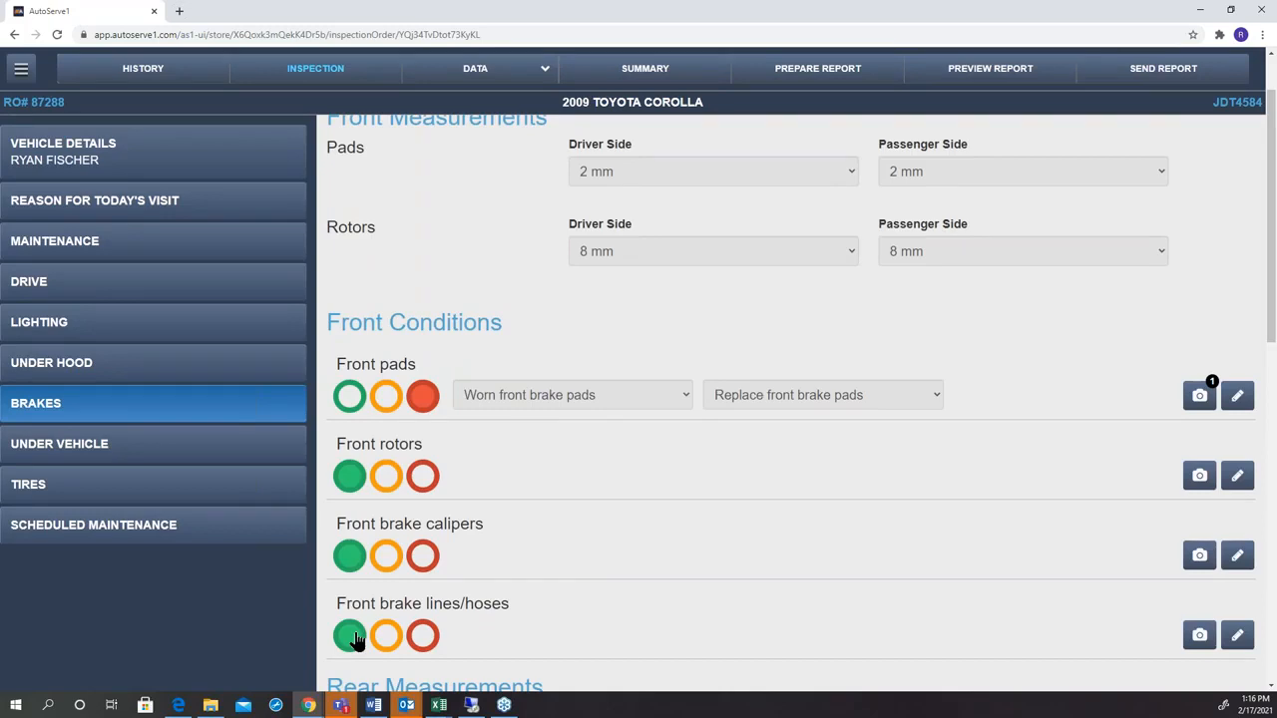
In the tires inspection, record front tread depth as 1 mm and pressure set to 32 for both driver and passenger side.
{"action": "left_click", "coordinate": [165, 499]}
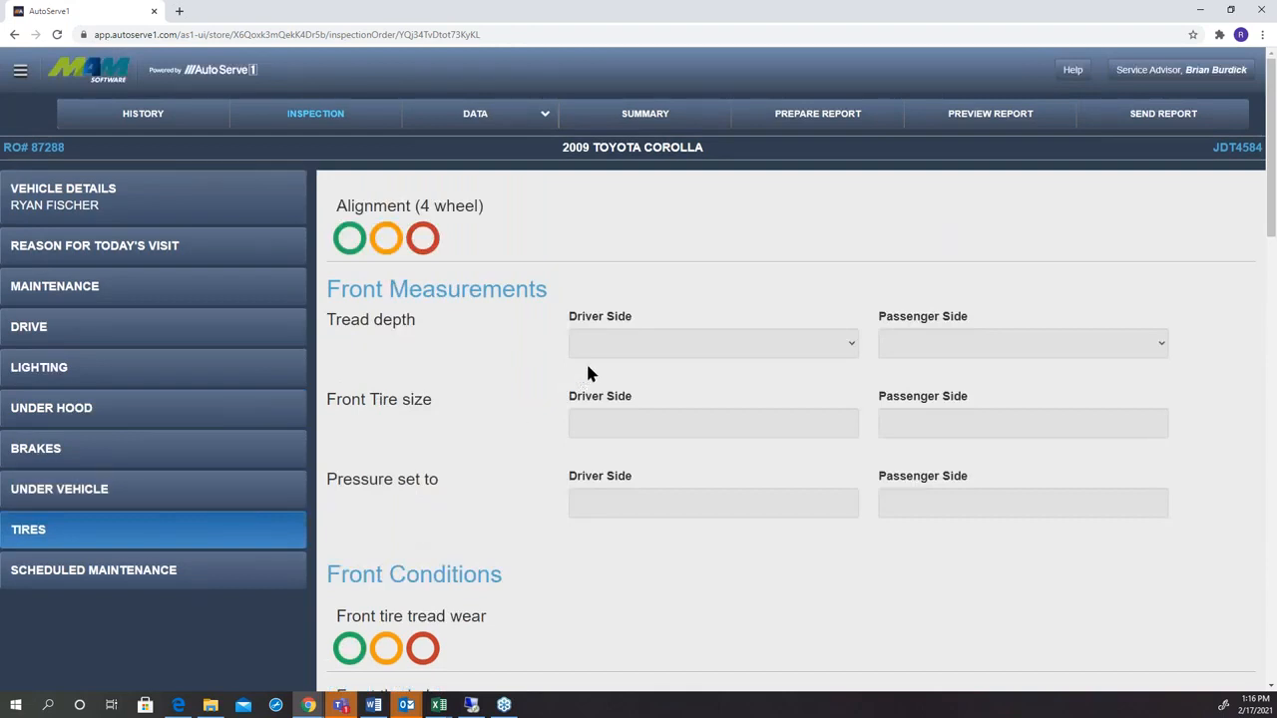
{"action": "left_click", "coordinate": [608, 350]}
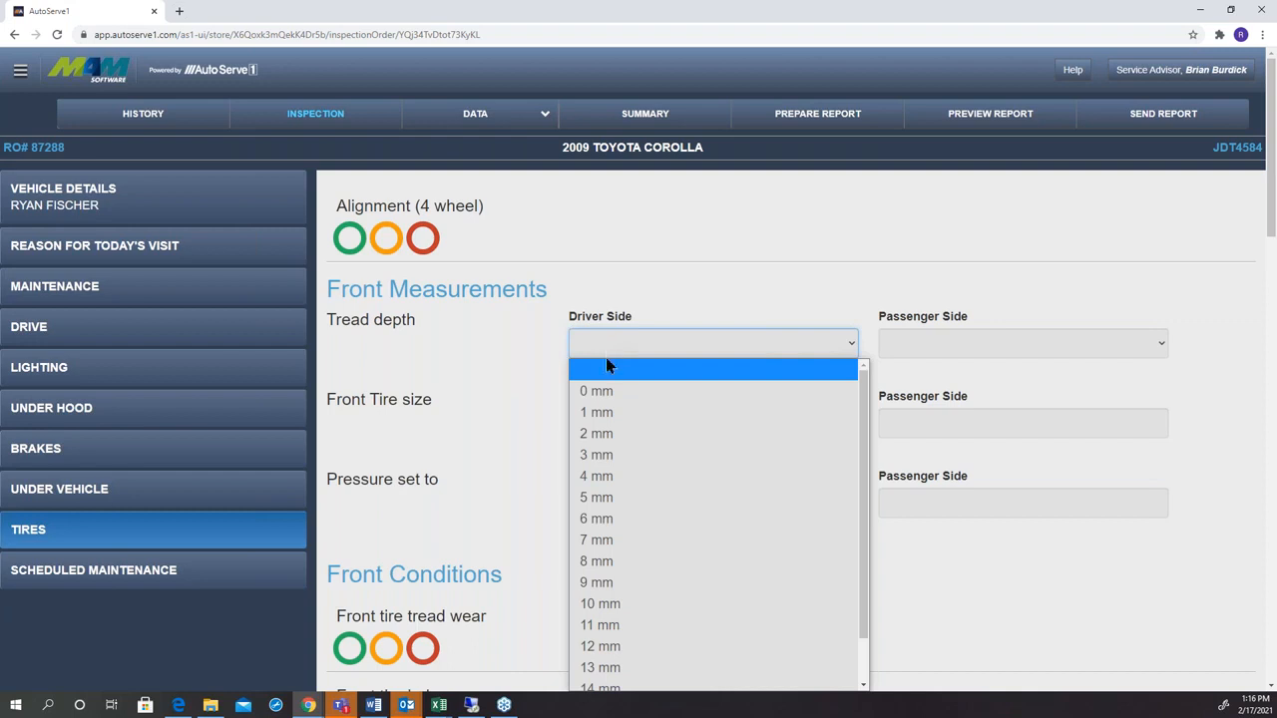
{"action": "left_click", "coordinate": [602, 412]}
{"action": "left_click", "coordinate": [908, 343]}
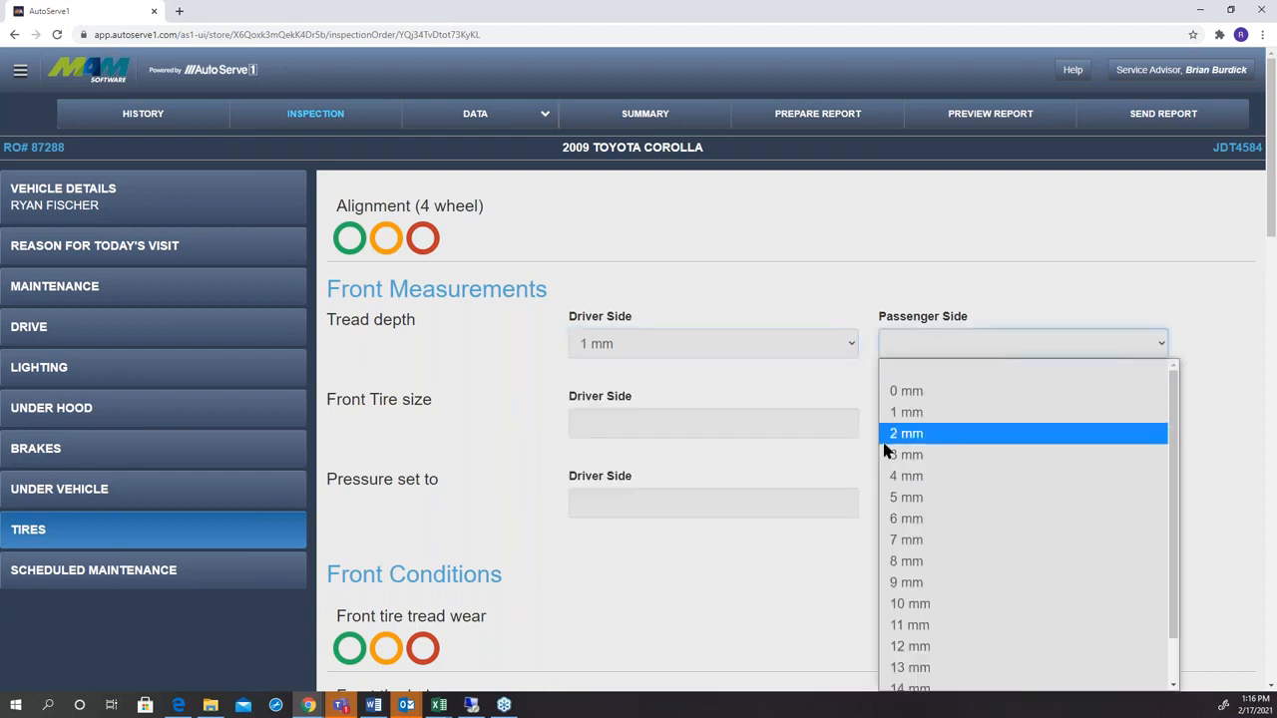
{"action": "left_click", "coordinate": [902, 413]}
{"action": "left_click", "coordinate": [685, 502]}
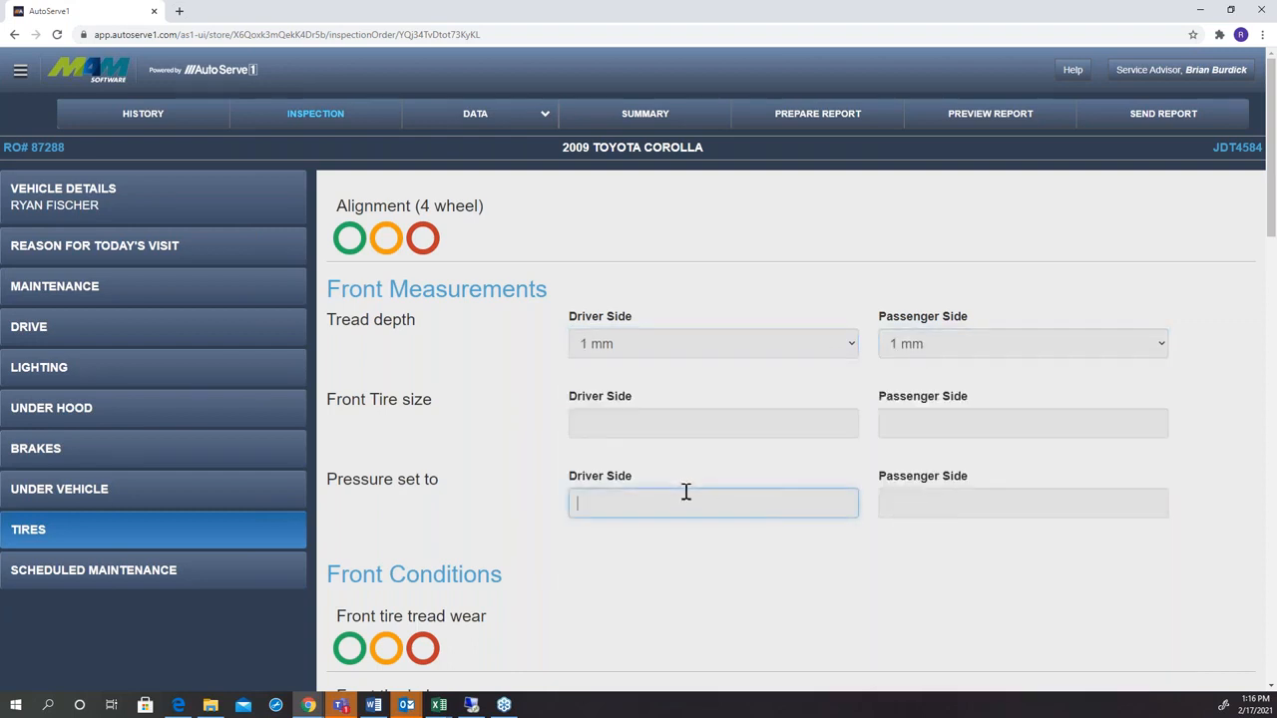
{"action": "type", "text": "32"}
{"action": "key", "text": "Tab"}
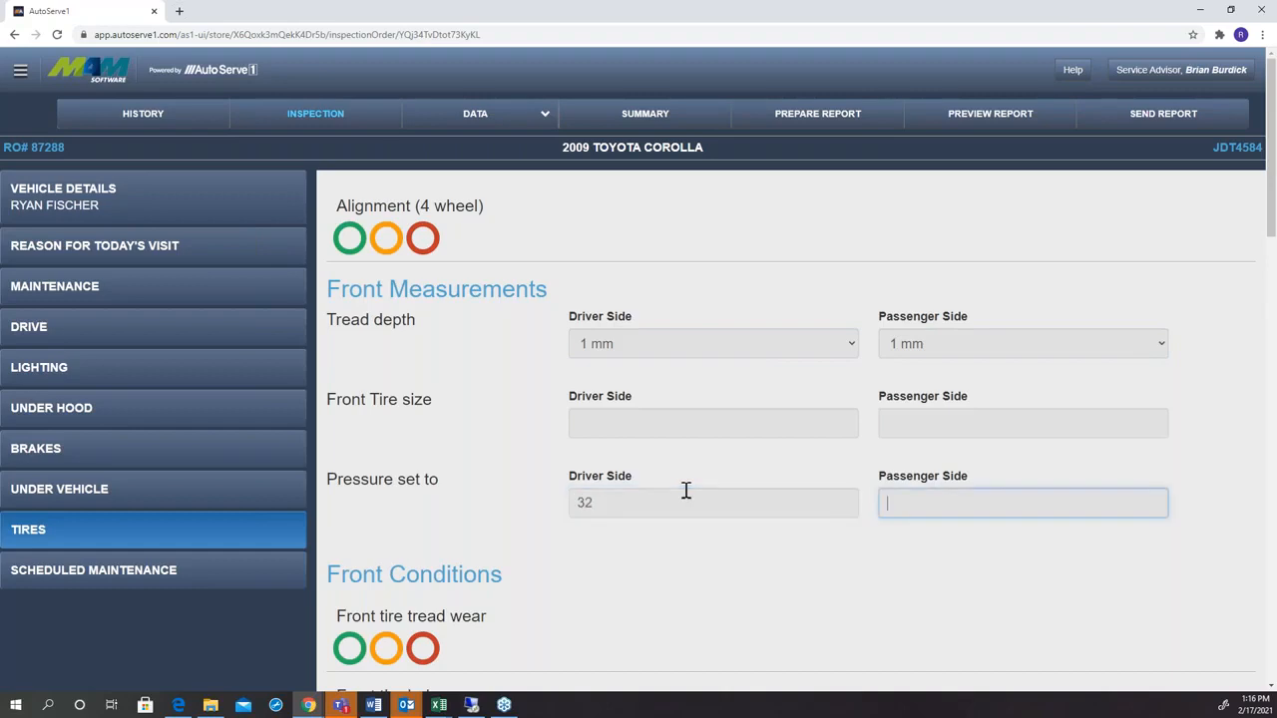
{"action": "type", "text": "32"}
{"action": "left_click", "coordinate": [673, 619]}
Rate front tire tread wear red, with the condition "Irregular wear" and the recommendation "Replace both front tires".
{"action": "scroll", "coordinate": [673, 620], "scroll_direction": "down", "scroll_amount": 2}
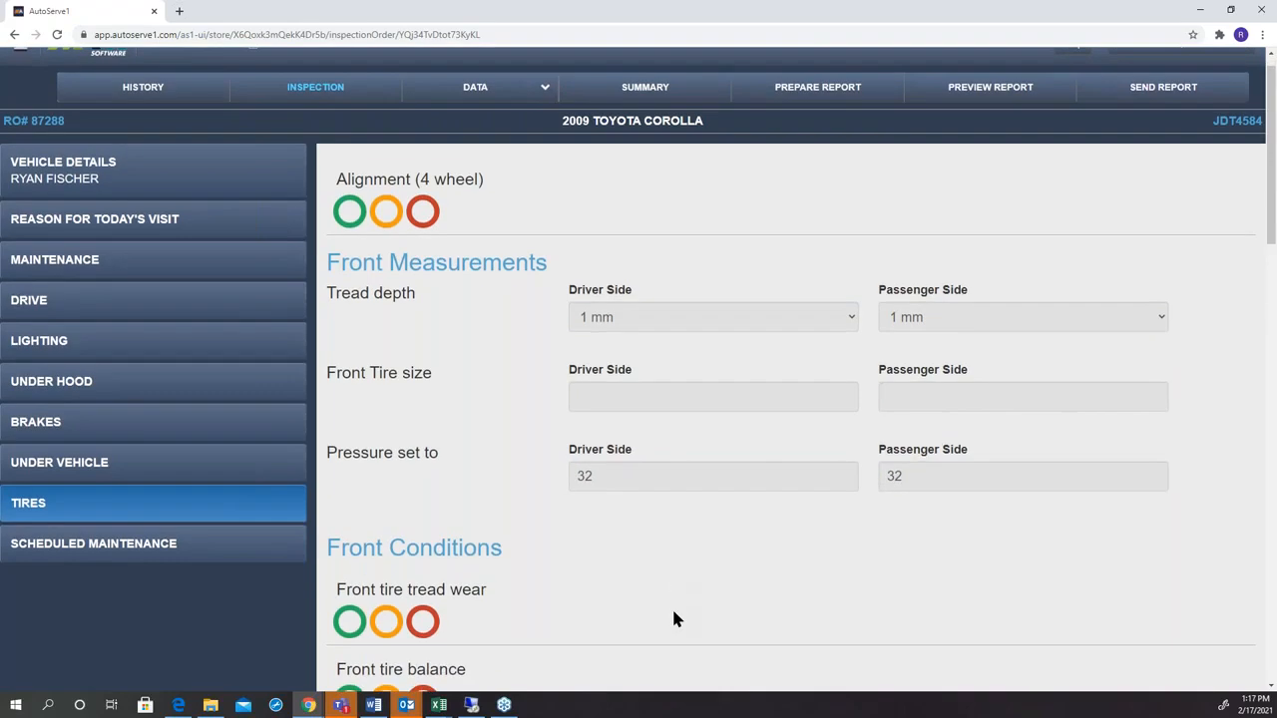
{"action": "scroll", "coordinate": [524, 550], "scroll_direction": "down", "scroll_amount": 1}
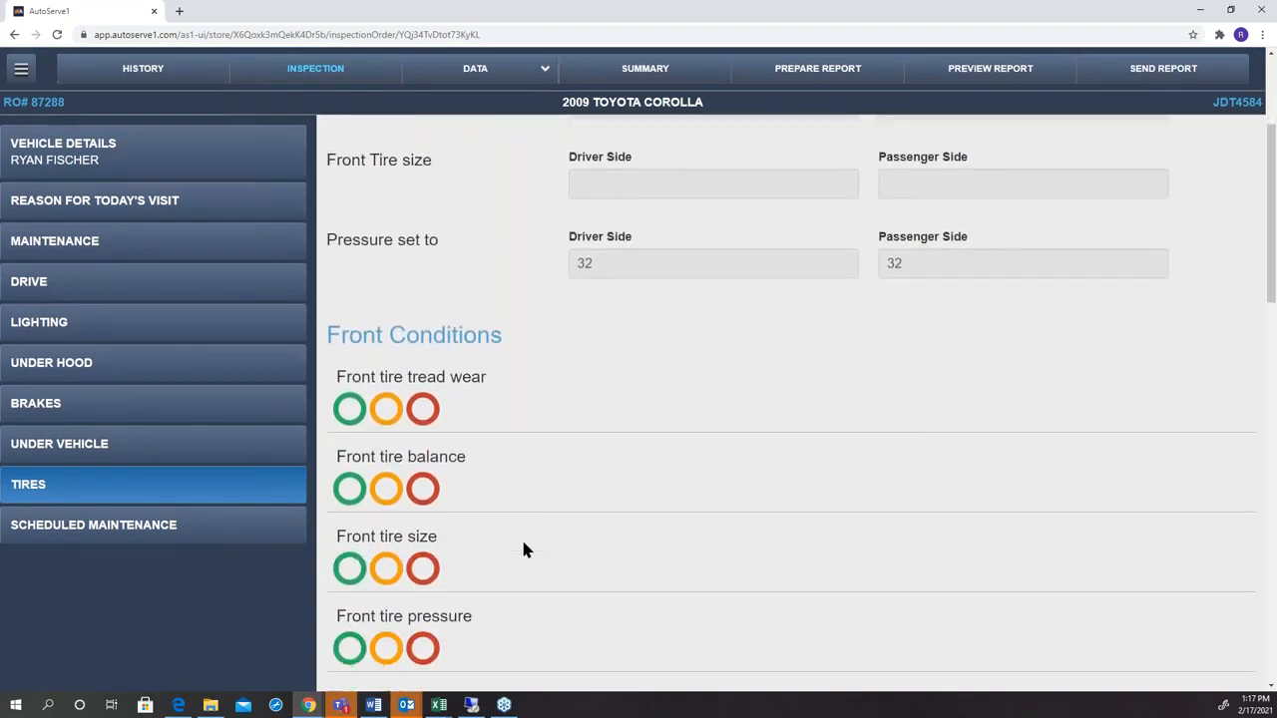
{"action": "left_click", "coordinate": [423, 409]}
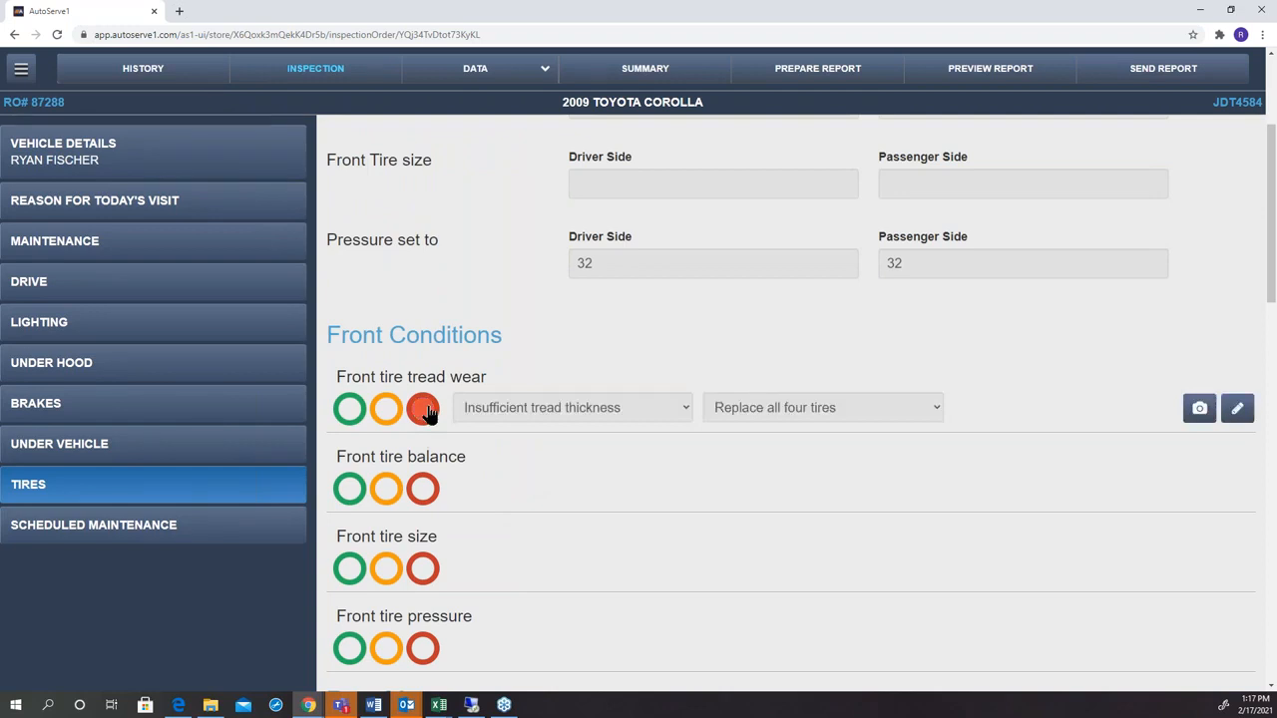
{"action": "left_click", "coordinate": [493, 415]}
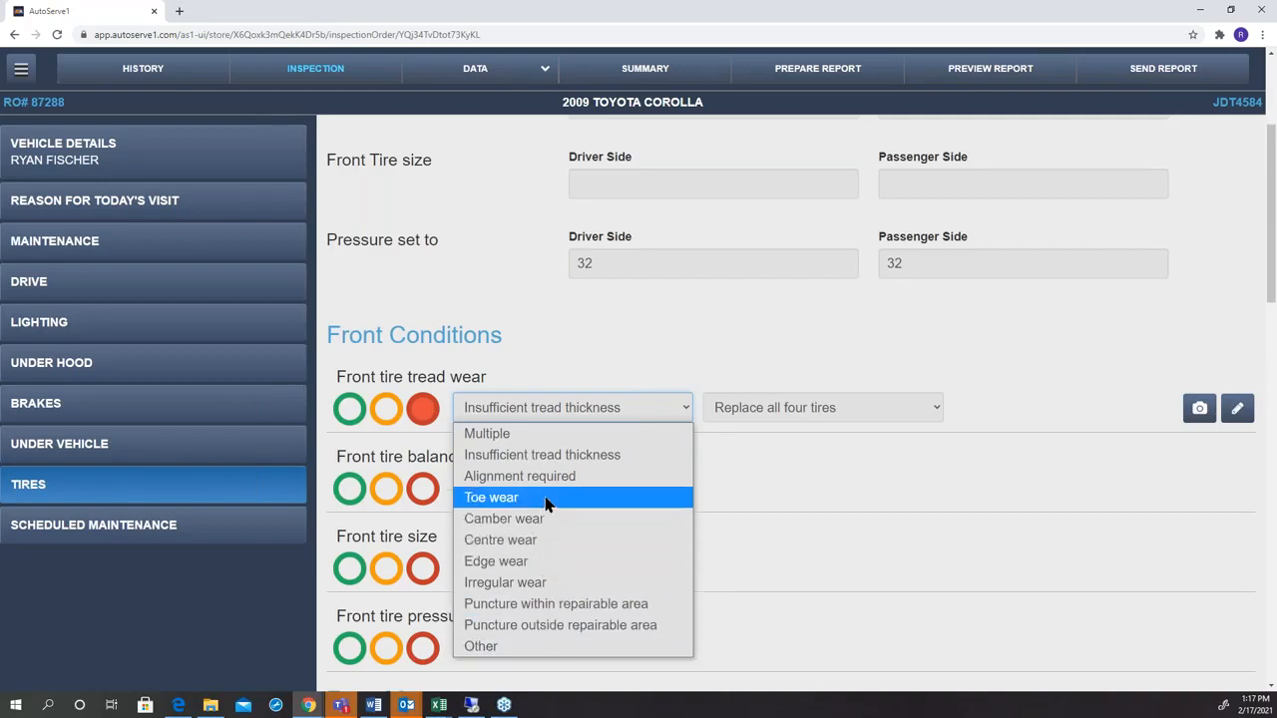
{"action": "left_click", "coordinate": [529, 582]}
{"action": "left_click", "coordinate": [819, 413]}
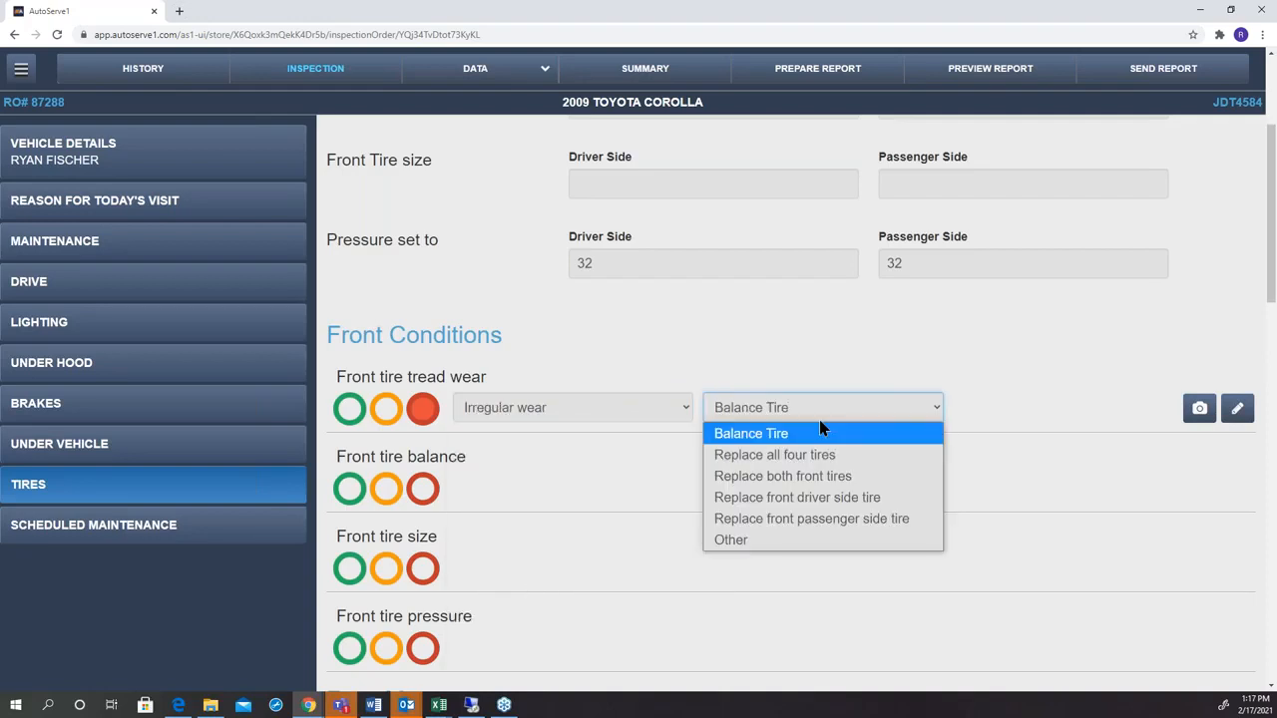
{"action": "left_click", "coordinate": [795, 476]}
Attach the "Uneven tread wear 2" image to front tire tread wear, with an arrow pointing at the worn tread edge.
{"action": "left_click", "coordinate": [1198, 408]}
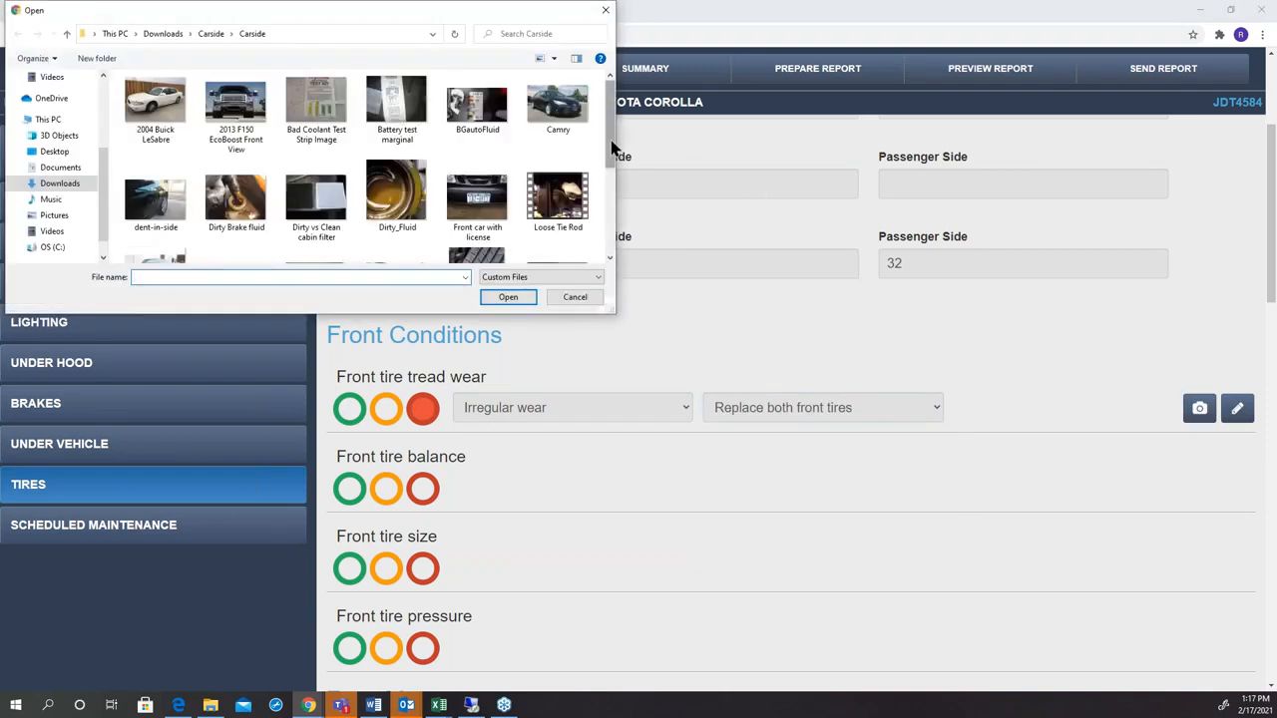
{"action": "scroll", "coordinate": [603, 145], "scroll_direction": "down", "scroll_amount": 2}
{"action": "left_click", "coordinate": [563, 197]}
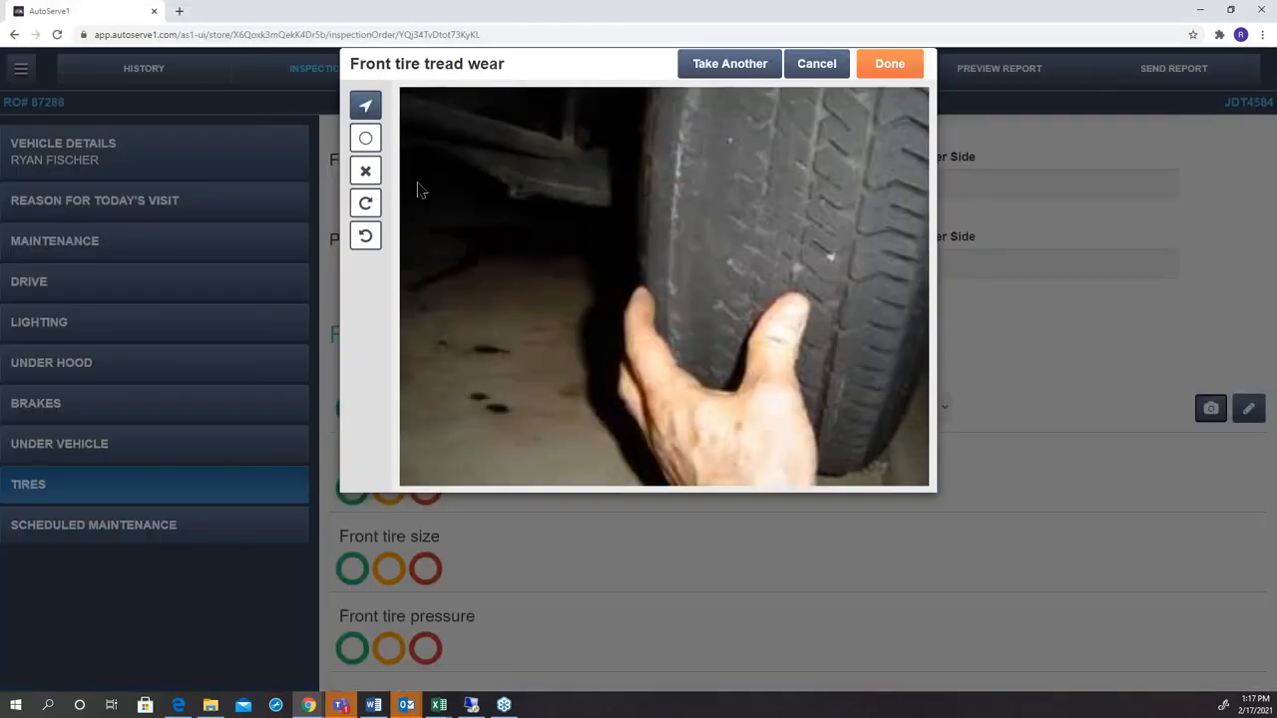
{"action": "left_click_drag", "start_coordinate": [671, 247], "coordinate": [568, 310]}
{"action": "left_click", "coordinate": [897, 66]}
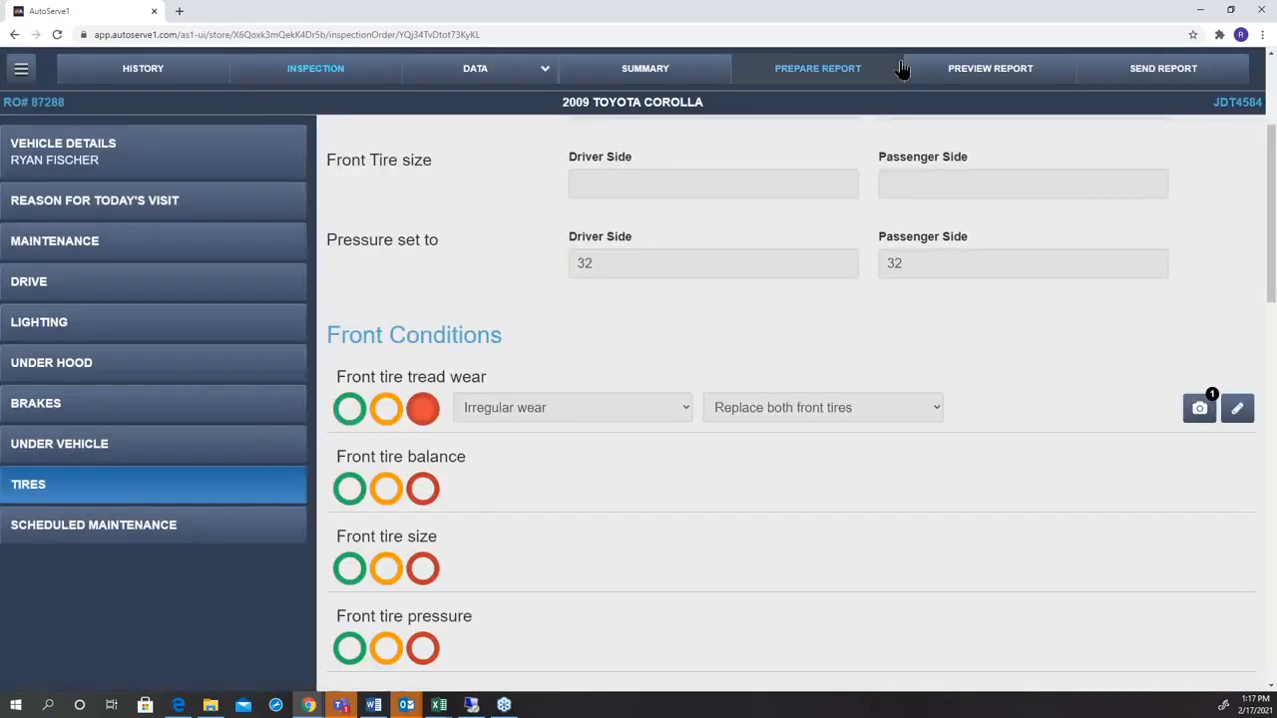
Rate front tire balance, front tire size and front tire pressure green.
{"action": "left_click", "coordinate": [348, 491]}
{"action": "left_click", "coordinate": [347, 568]}
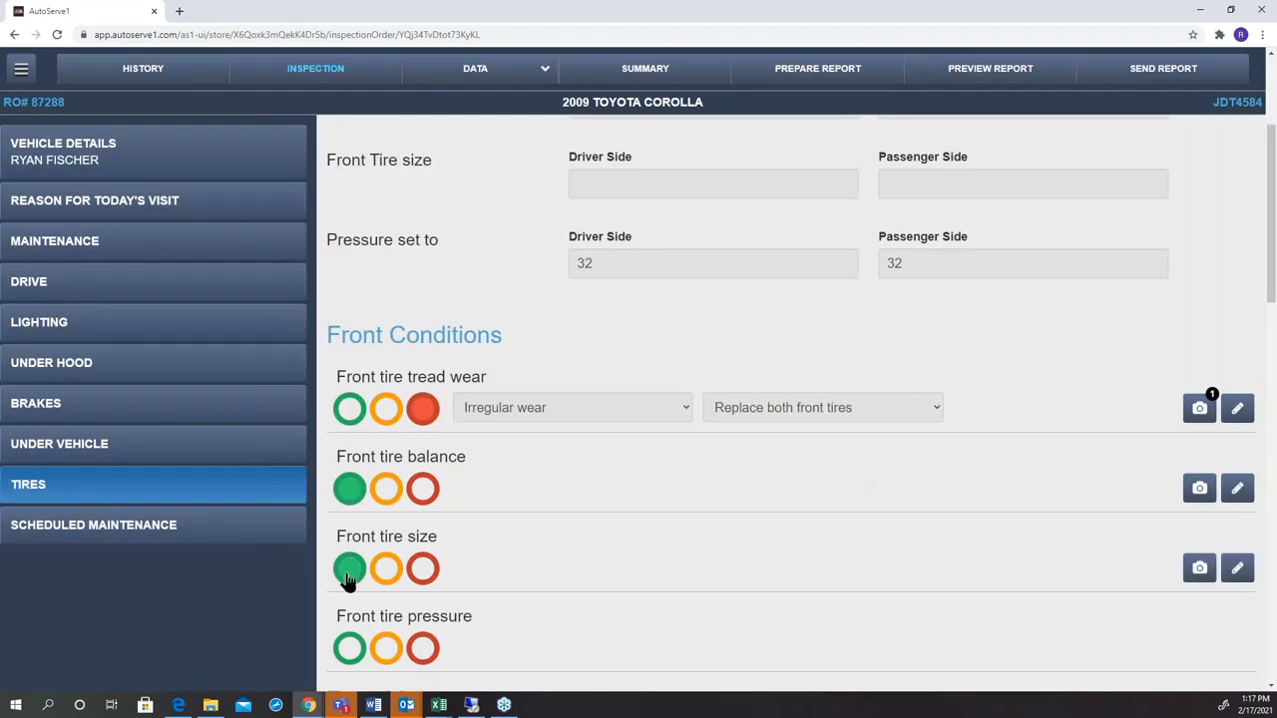
{"action": "left_click", "coordinate": [345, 655]}
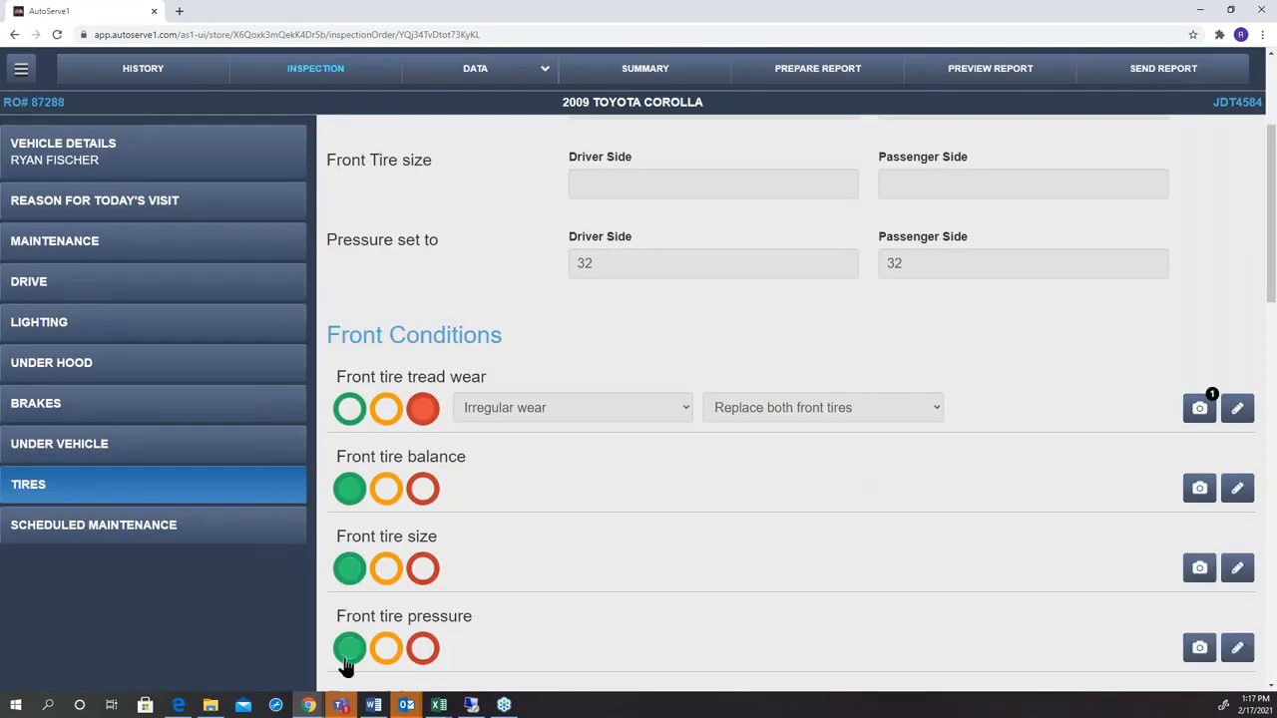
Review the scheduled maintenance list and the MOTOR data on brakes, lubrication, and tire size and pressure.
{"action": "left_click", "coordinate": [232, 536]}
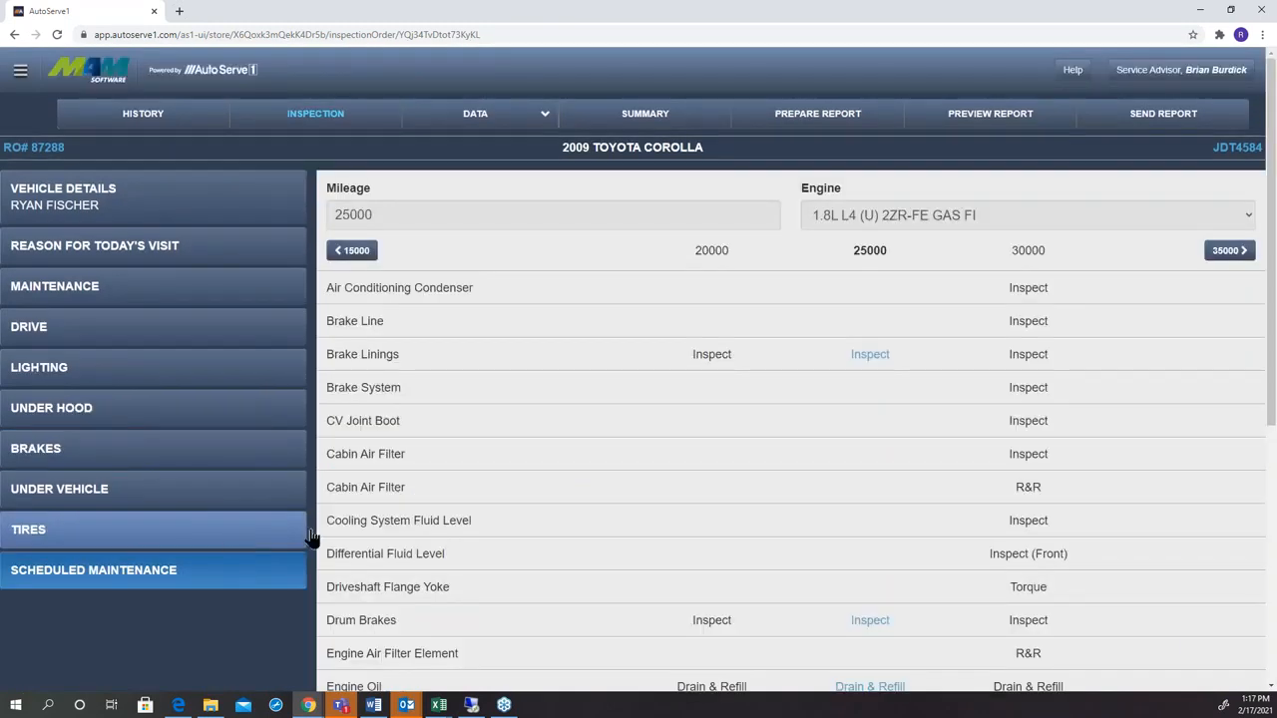
{"action": "scroll", "coordinate": [580, 252], "scroll_direction": "down", "scroll_amount": 2}
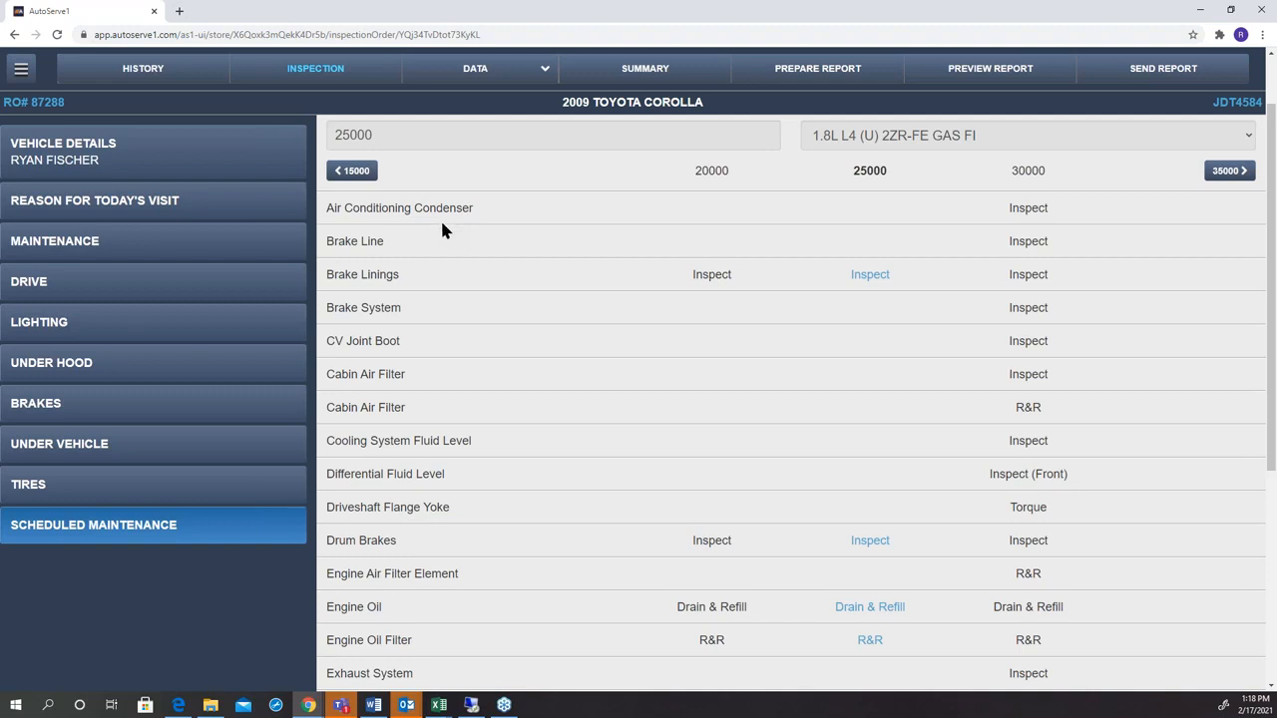
{"action": "left_click", "coordinate": [496, 70]}
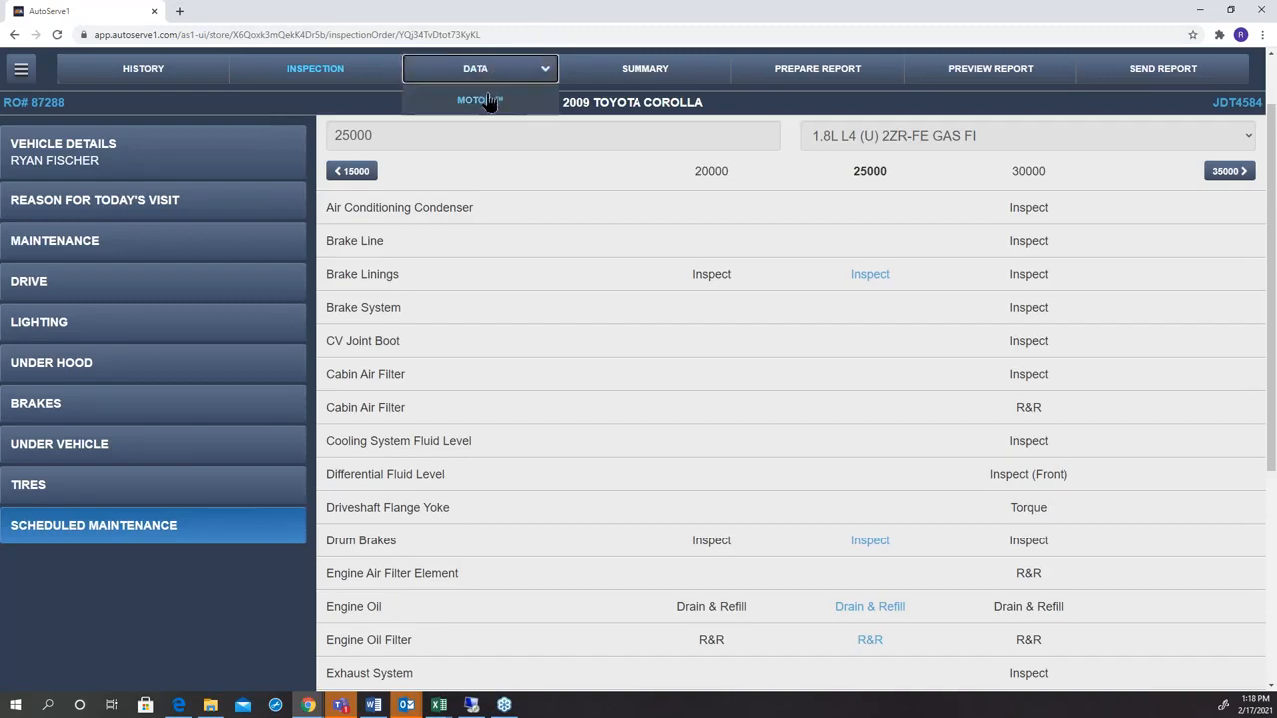
{"action": "left_click", "coordinate": [486, 104]}
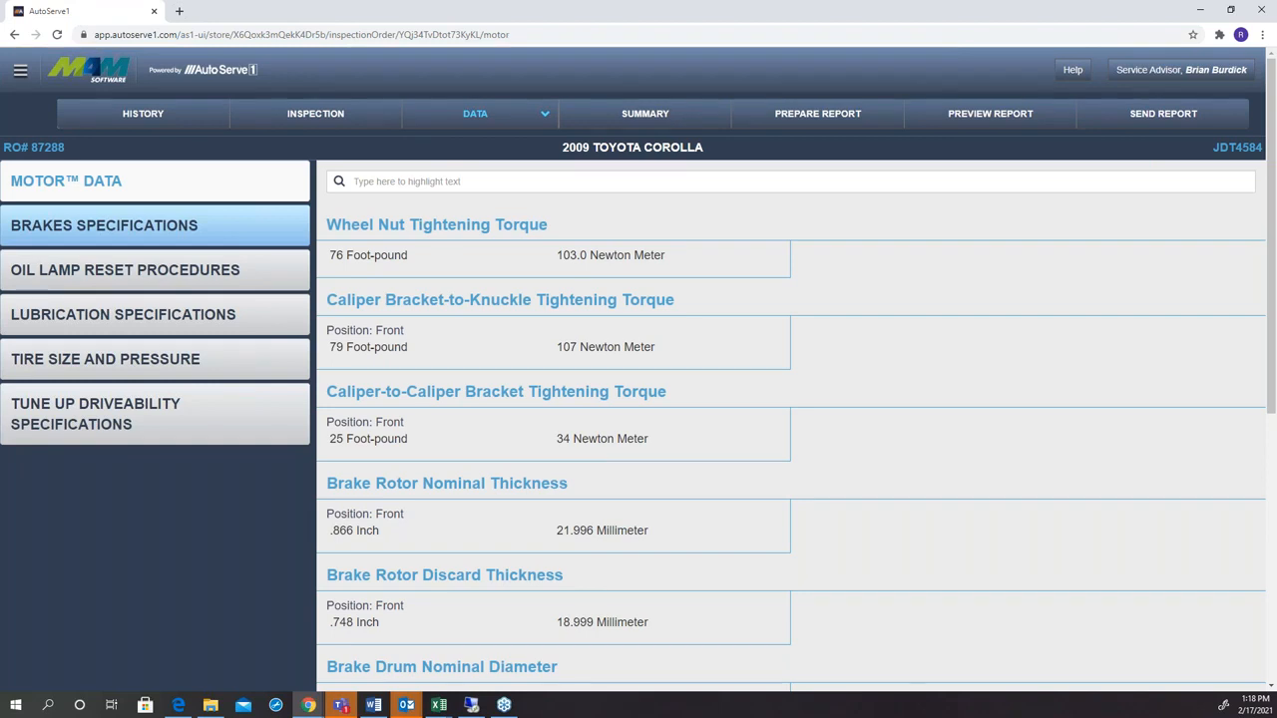
{"action": "left_click", "coordinate": [155, 316]}
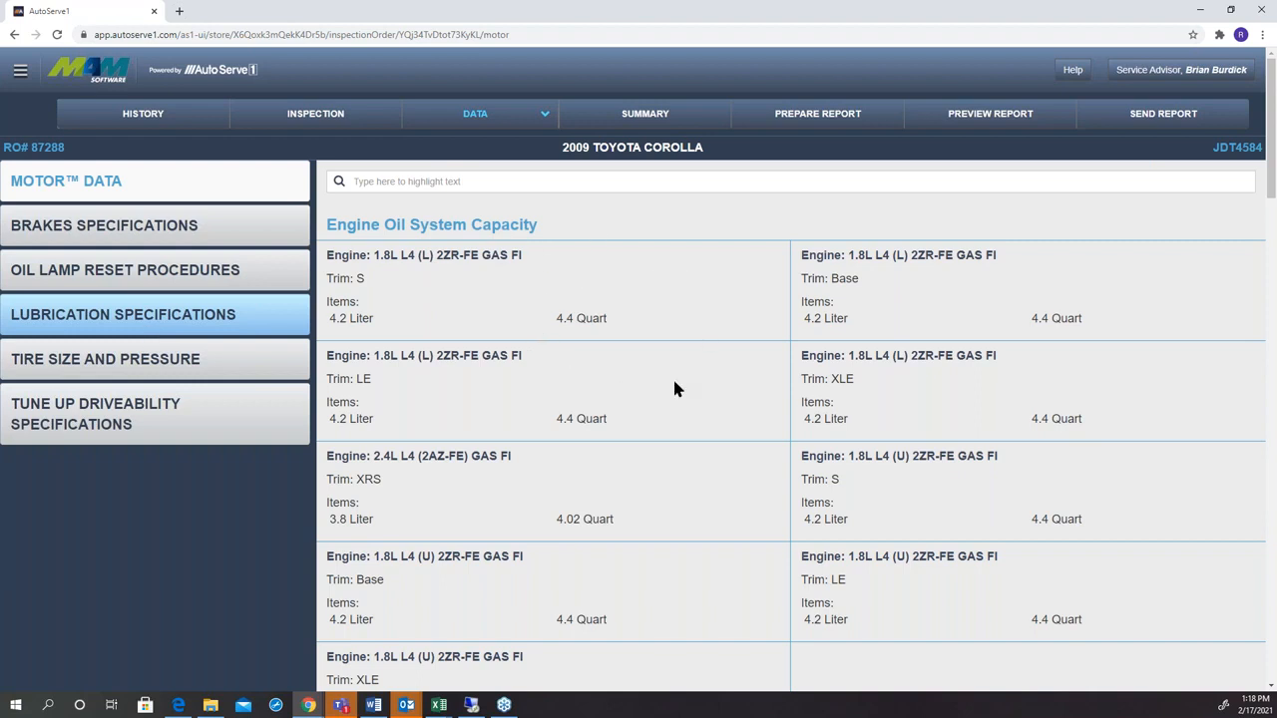
{"action": "left_click", "coordinate": [244, 368]}
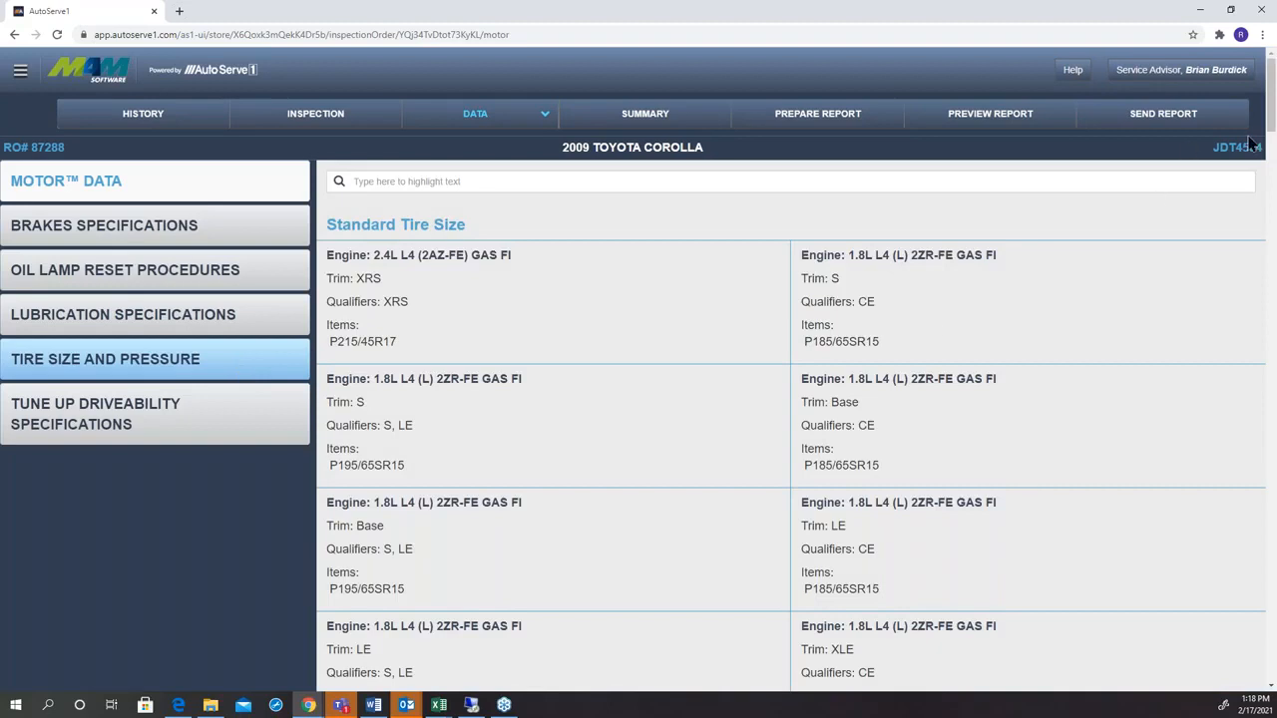
{"action": "left_click_drag", "start_coordinate": [1272, 125], "coordinate": [1273, 295]}
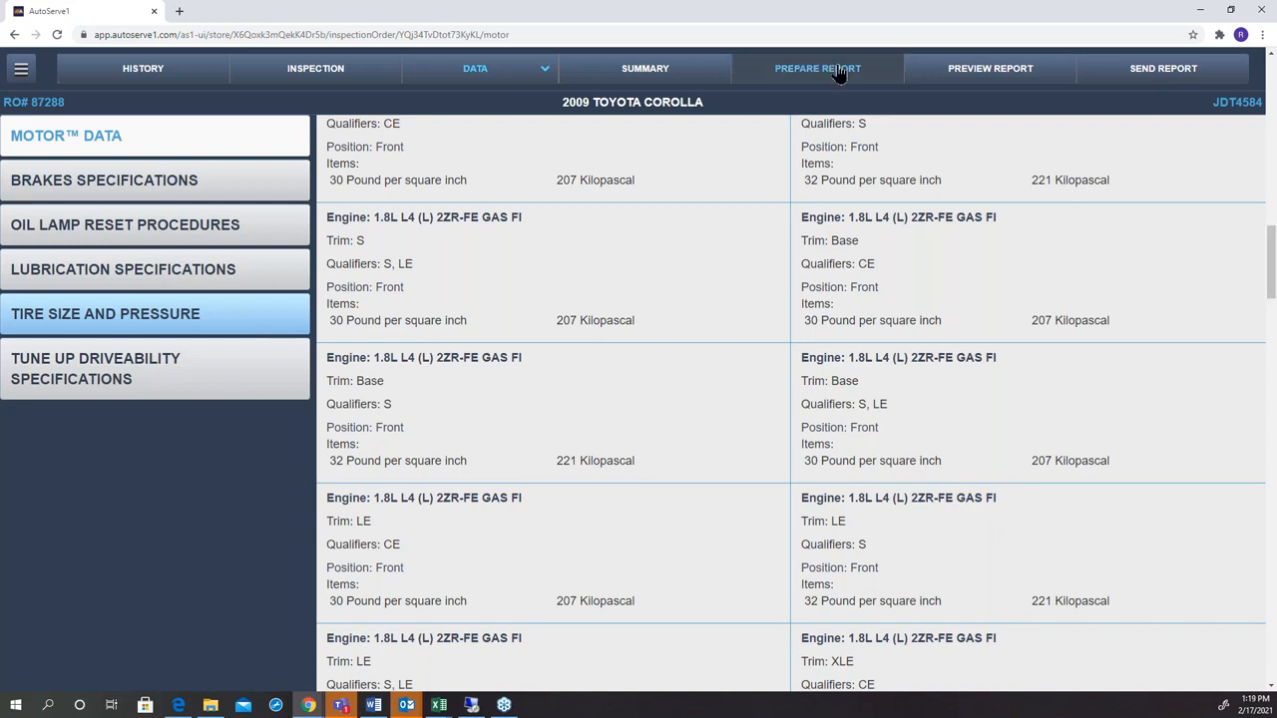
Open the inspection's estimate summary, and switch to the customer's work order document in the MAM point-of-sale window.
{"action": "left_click", "coordinate": [678, 75]}
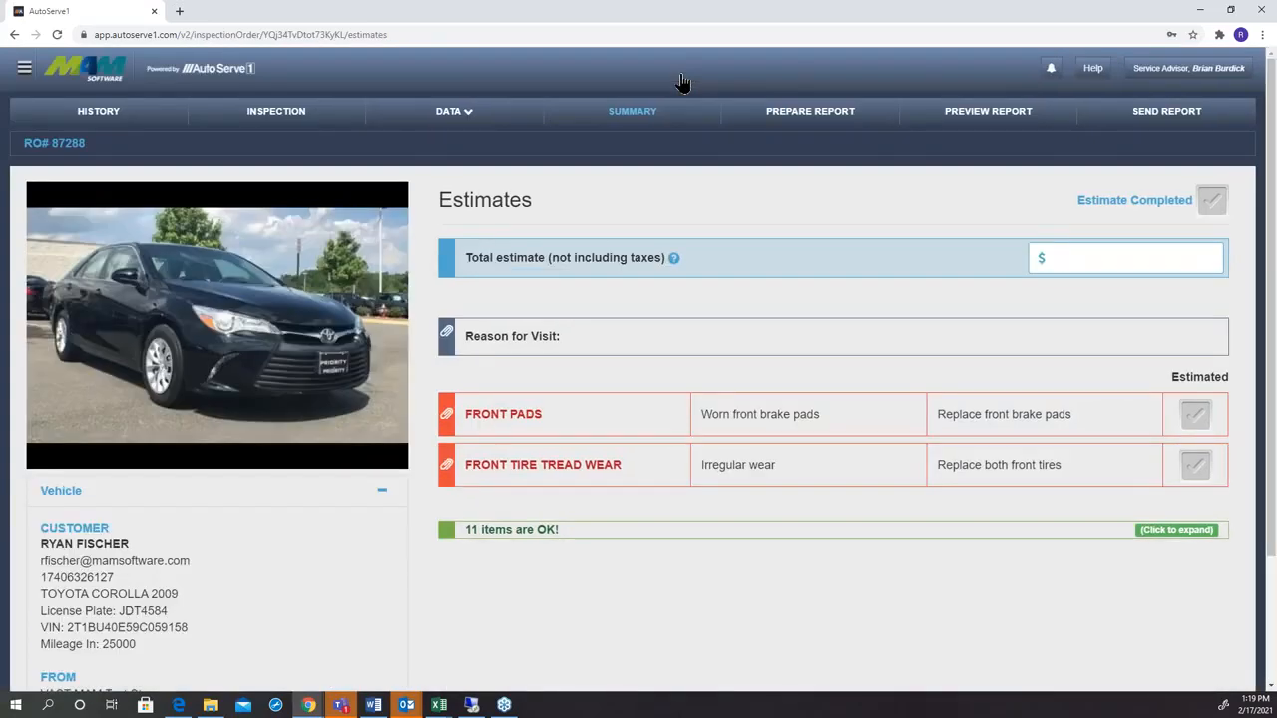
{"action": "left_click", "coordinate": [309, 705]}
{"action": "left_click", "coordinate": [259, 671]}
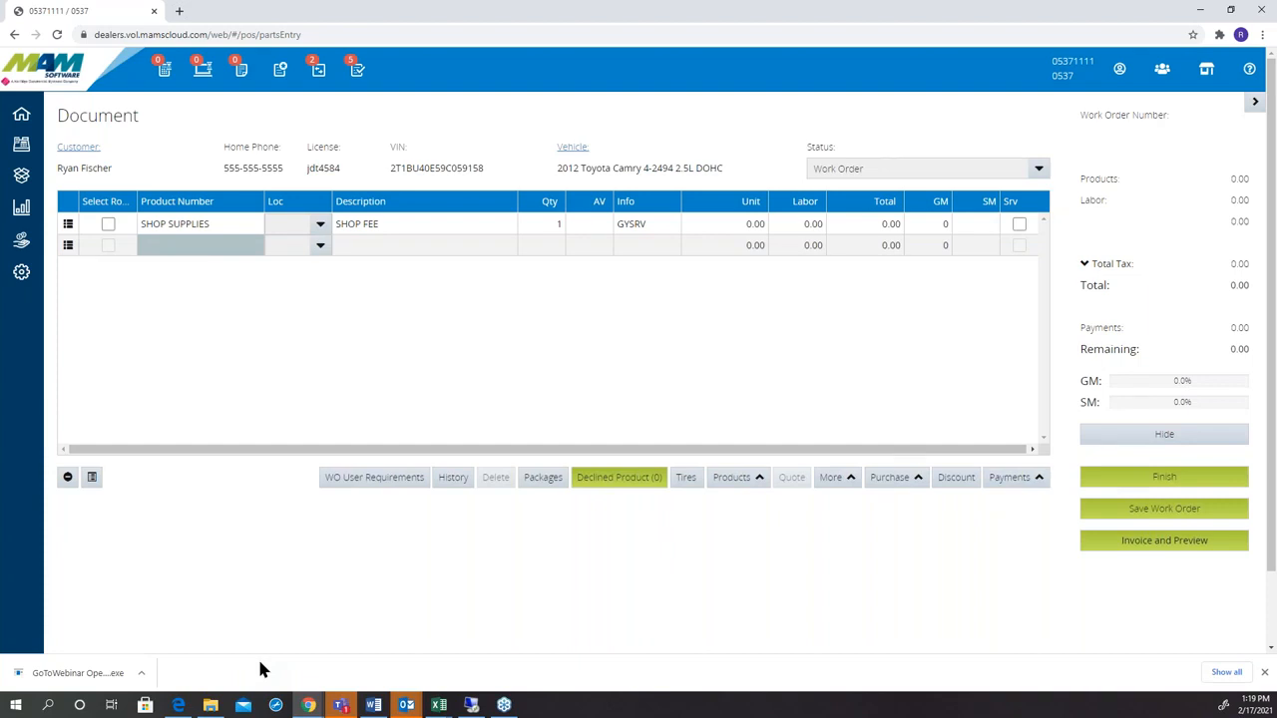
Look up tires for the work order by size 2255517.
{"action": "left_click", "coordinate": [687, 480]}
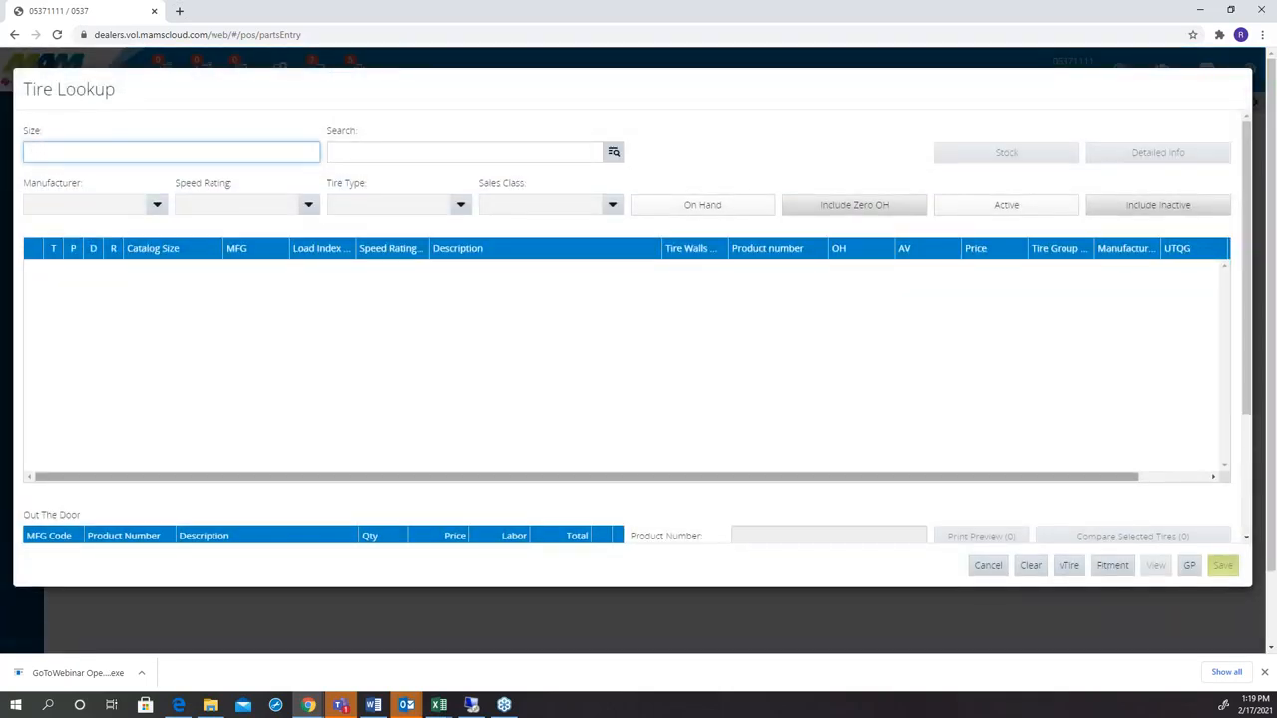
{"action": "type", "text": "2255517"}
{"action": "key", "text": "Return"}
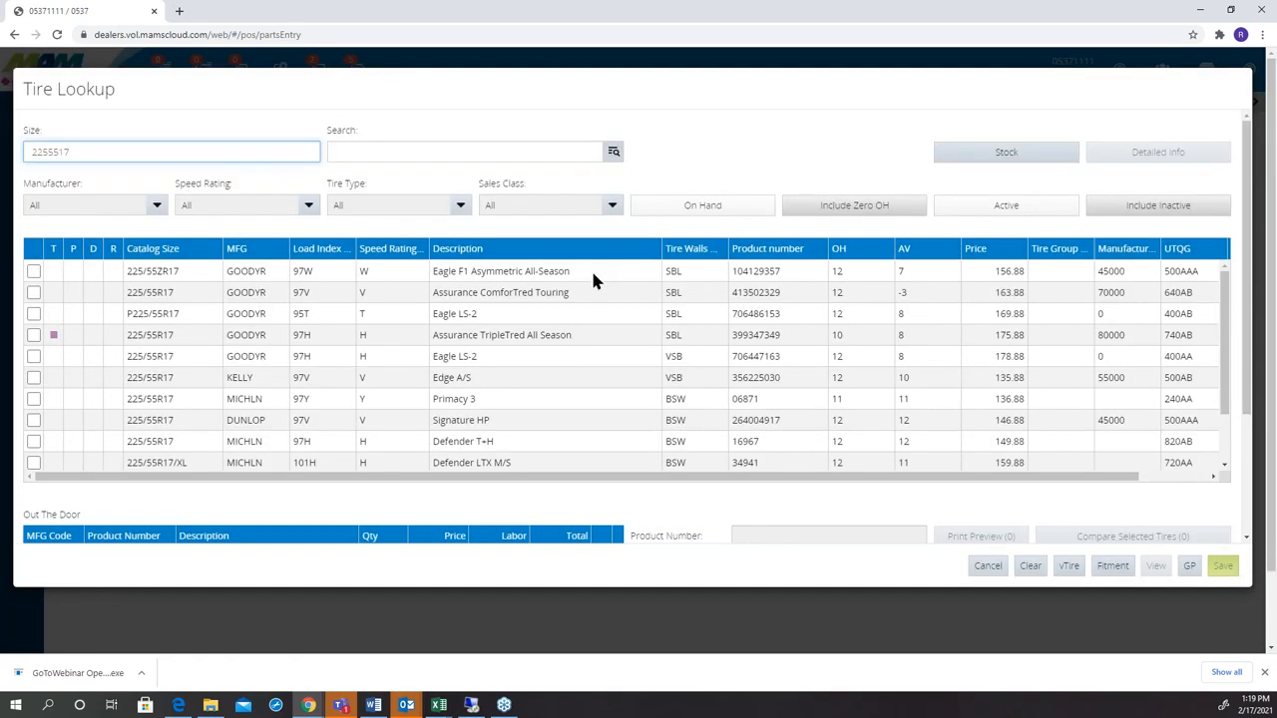
Add two Goodyear Eagle F1 Asymmetric All-Season tires, product 104129357, to the work order and decline the road hazard warranty.
{"action": "left_click", "coordinate": [34, 272]}
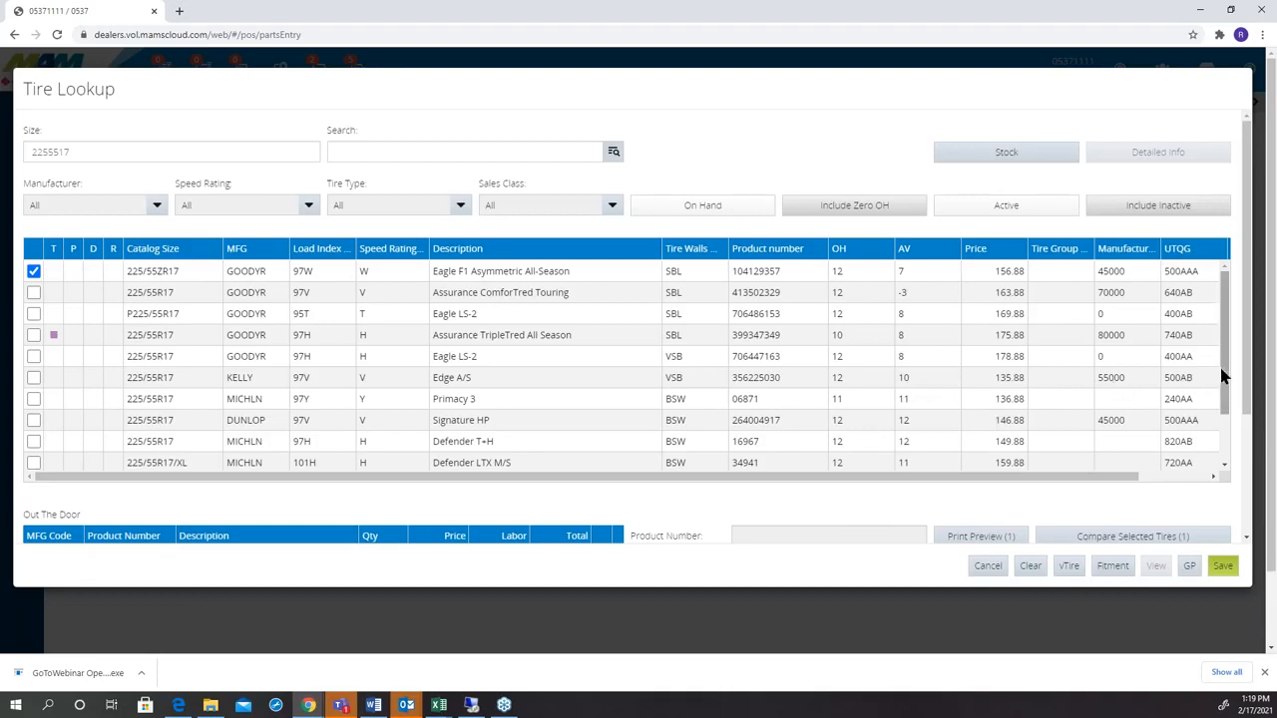
{"action": "scroll", "coordinate": [1249, 377], "scroll_direction": "down", "scroll_amount": 2}
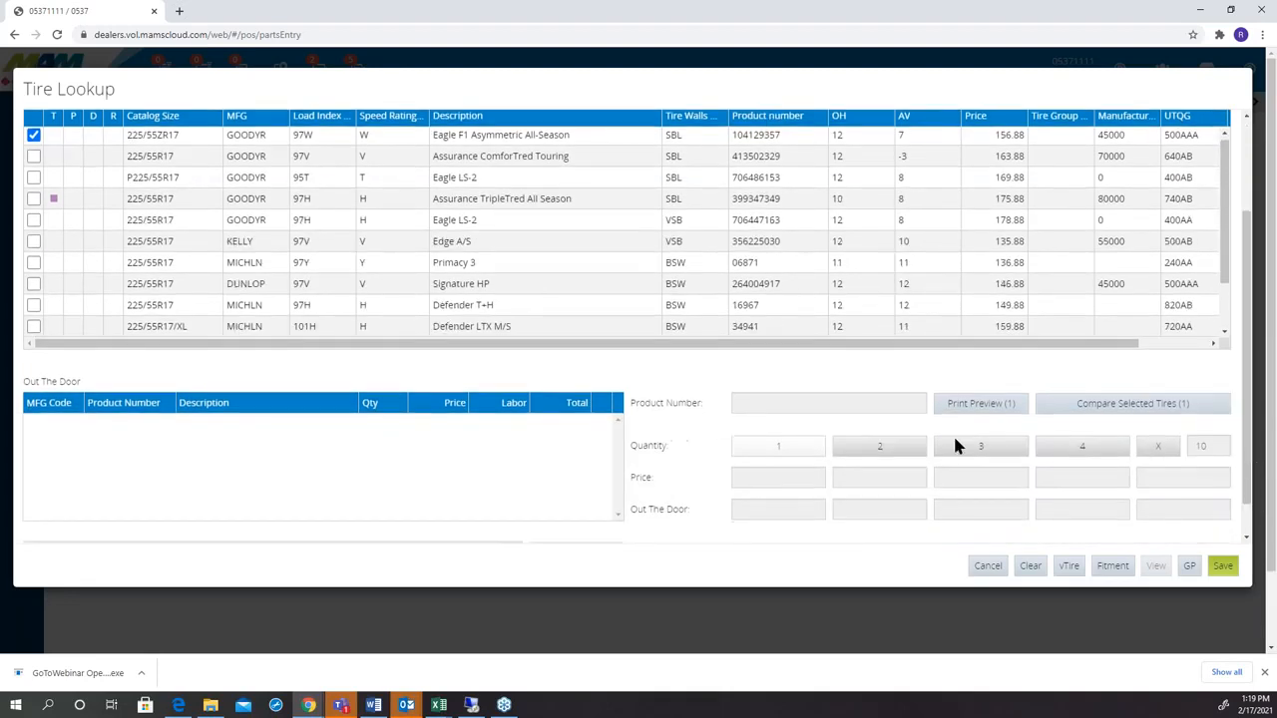
{"action": "left_click", "coordinate": [913, 446]}
{"action": "left_click", "coordinate": [1222, 567]}
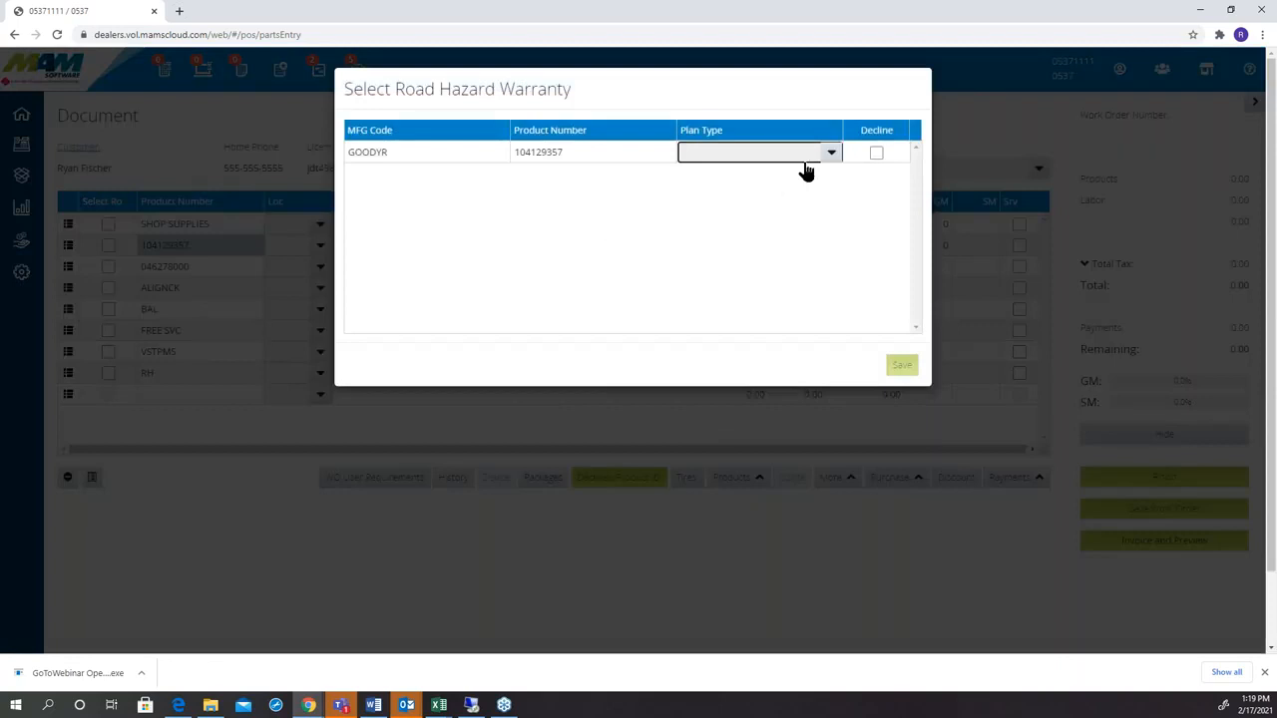
{"action": "left_click", "coordinate": [876, 153]}
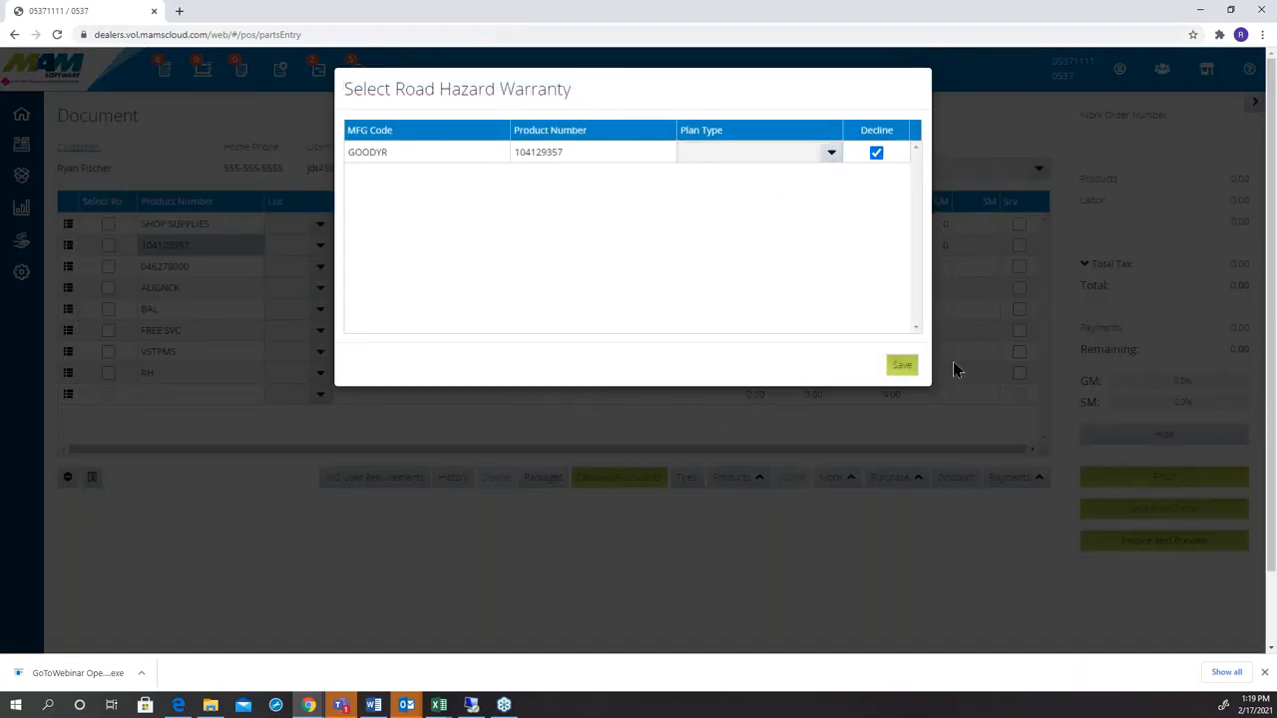
{"action": "left_click", "coordinate": [902, 366]}
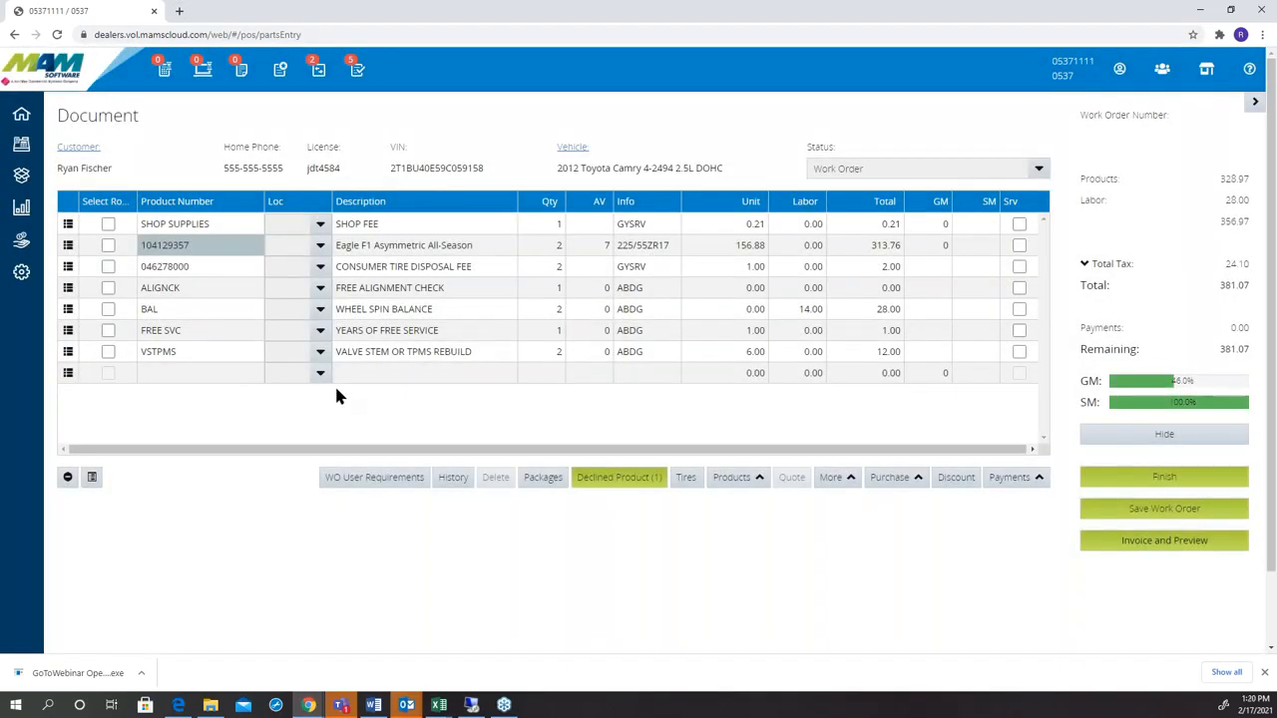
Look up the braking system's Front Brake Pads & Shoes, Rotors & Drums group in the product catalog through the Vitem Broker.
{"action": "left_click", "coordinate": [758, 479]}
{"action": "left_click", "coordinate": [520, 134]}
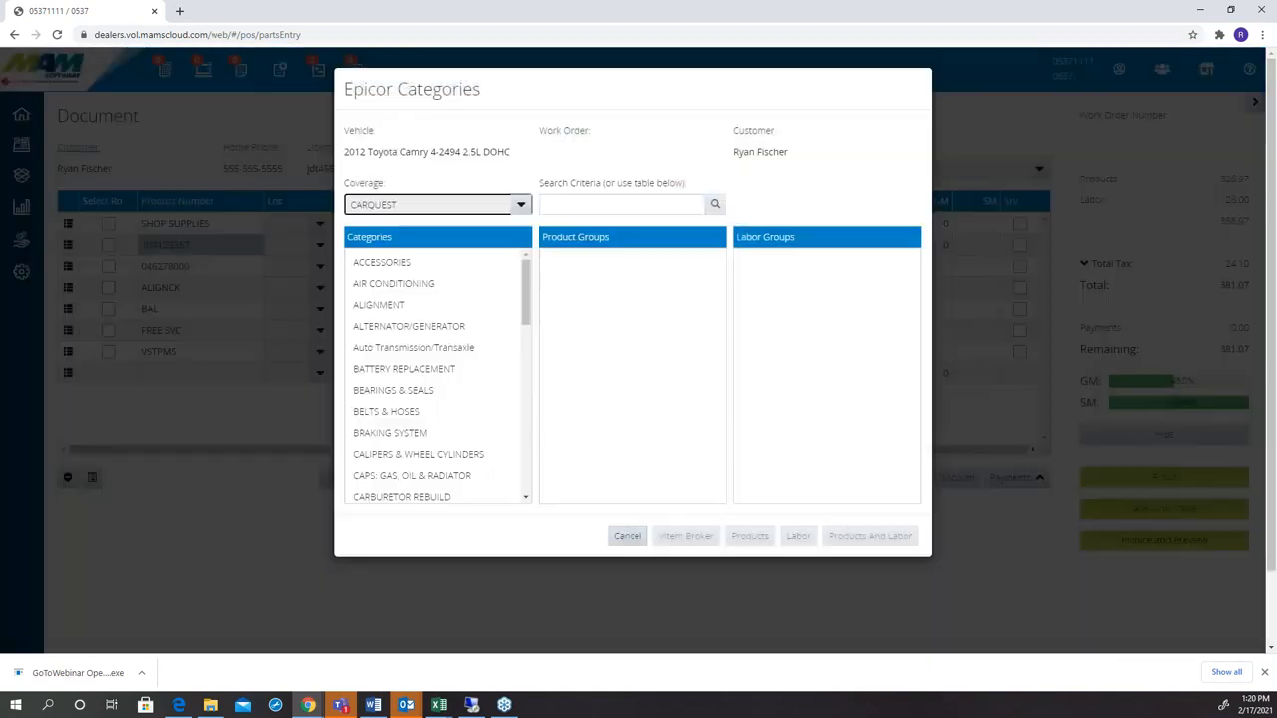
{"action": "left_click", "coordinate": [442, 432]}
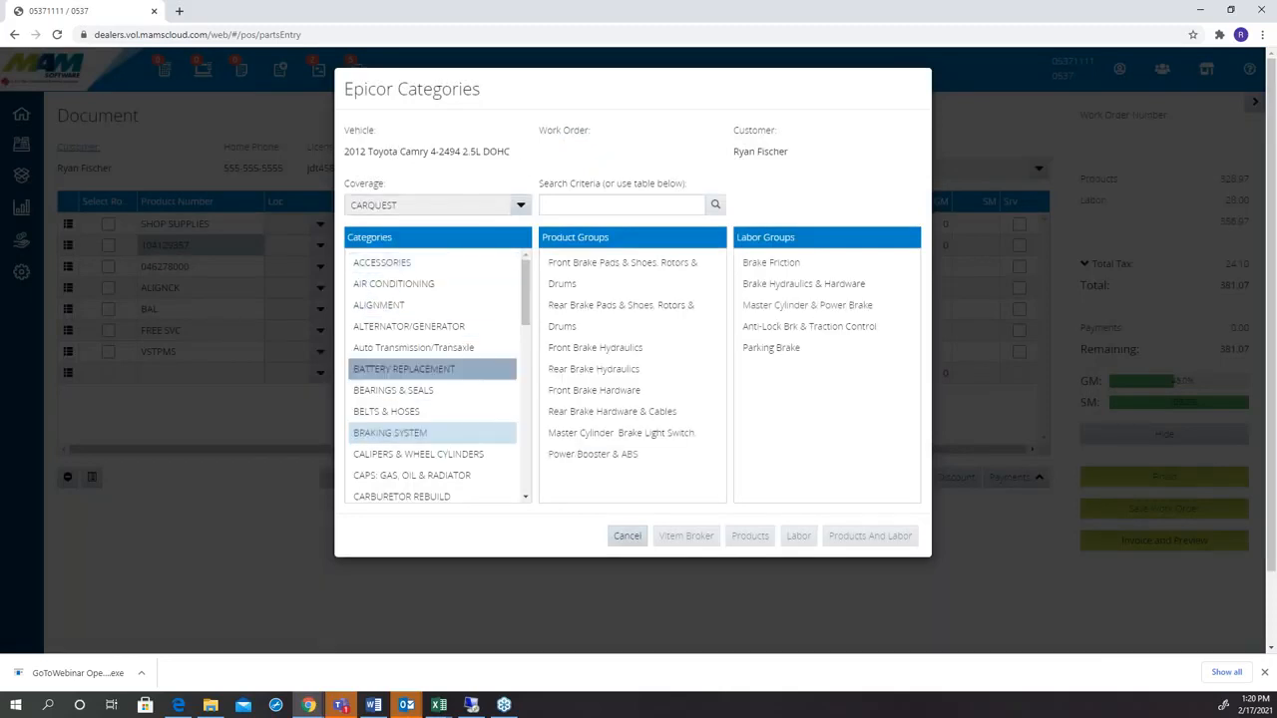
{"action": "left_click", "coordinate": [571, 285]}
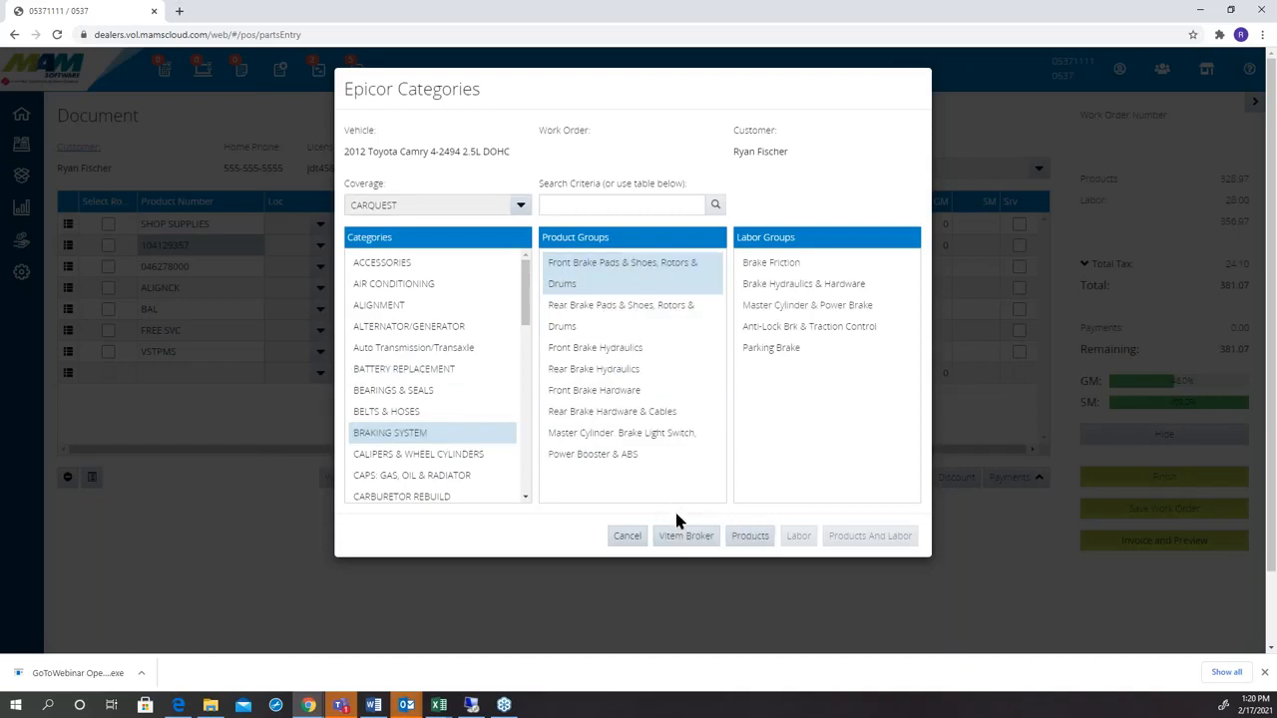
{"action": "left_click", "coordinate": [684, 537]}
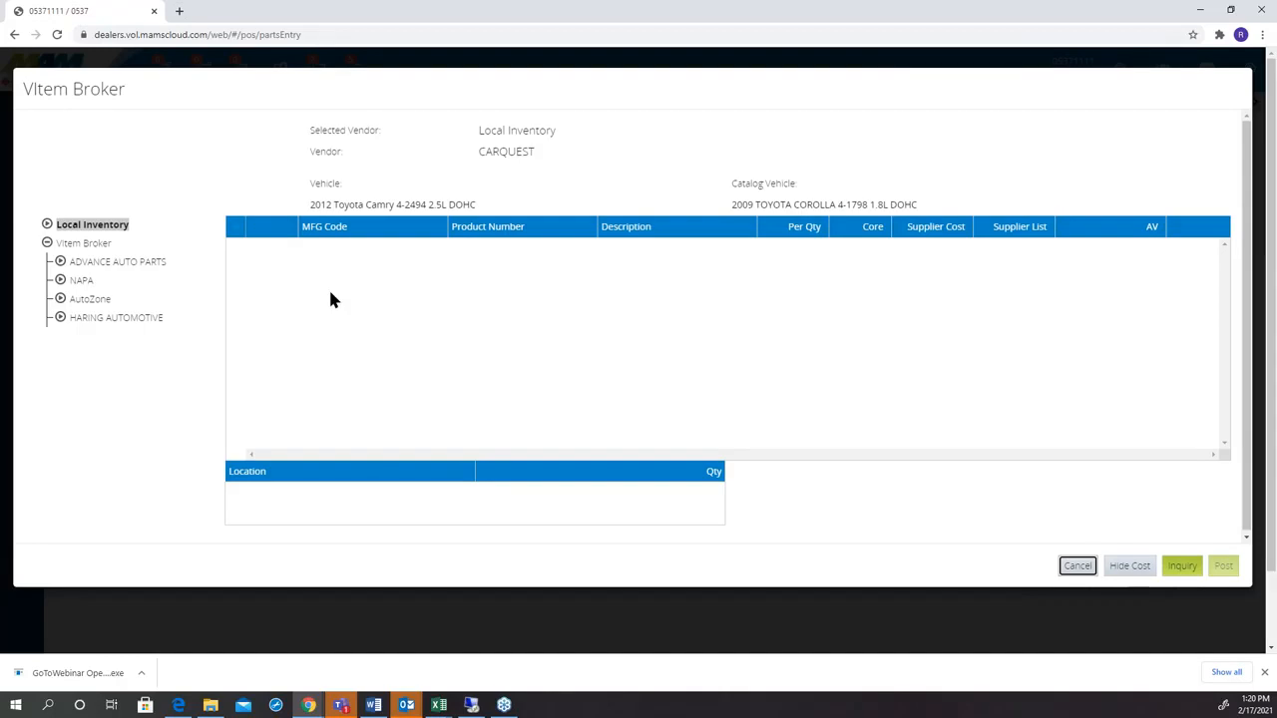
Choose the PXD1210H front ceramic pads from Advance Auto Parts and post them to the work order without ordering them.
{"action": "left_click", "coordinate": [143, 264]}
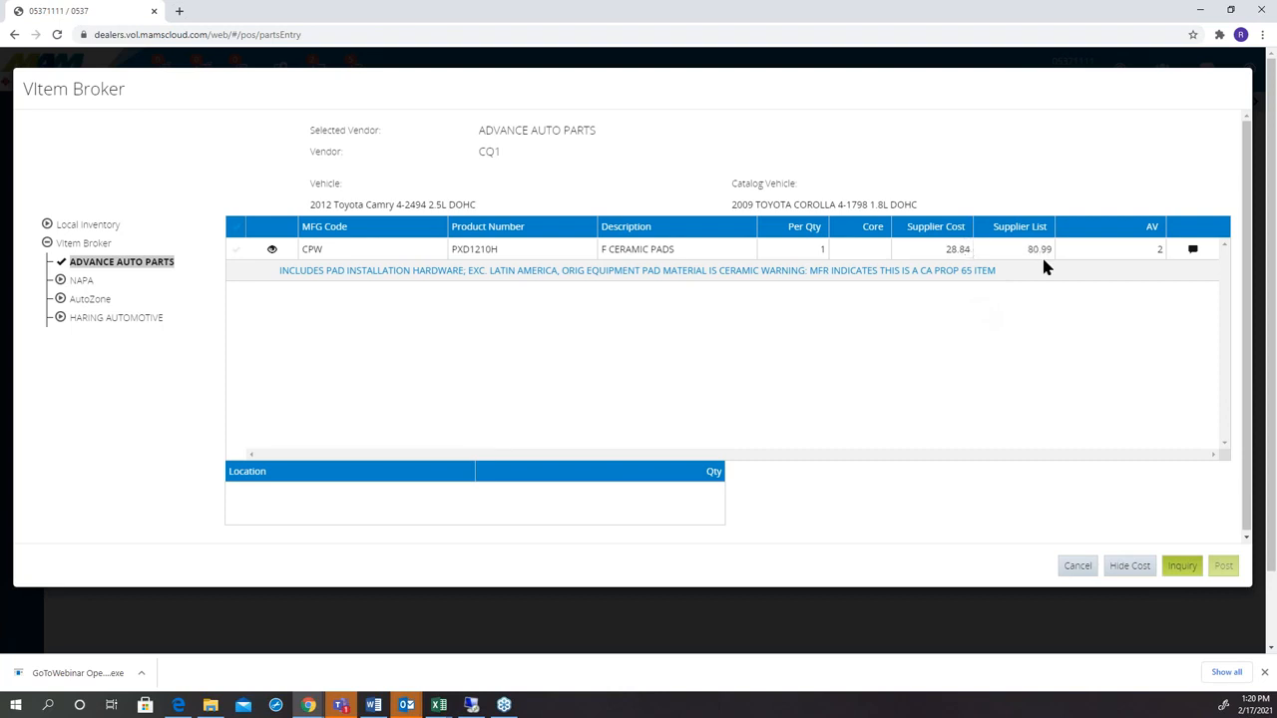
{"action": "left_click", "coordinate": [236, 252]}
{"action": "left_click", "coordinate": [1222, 566]}
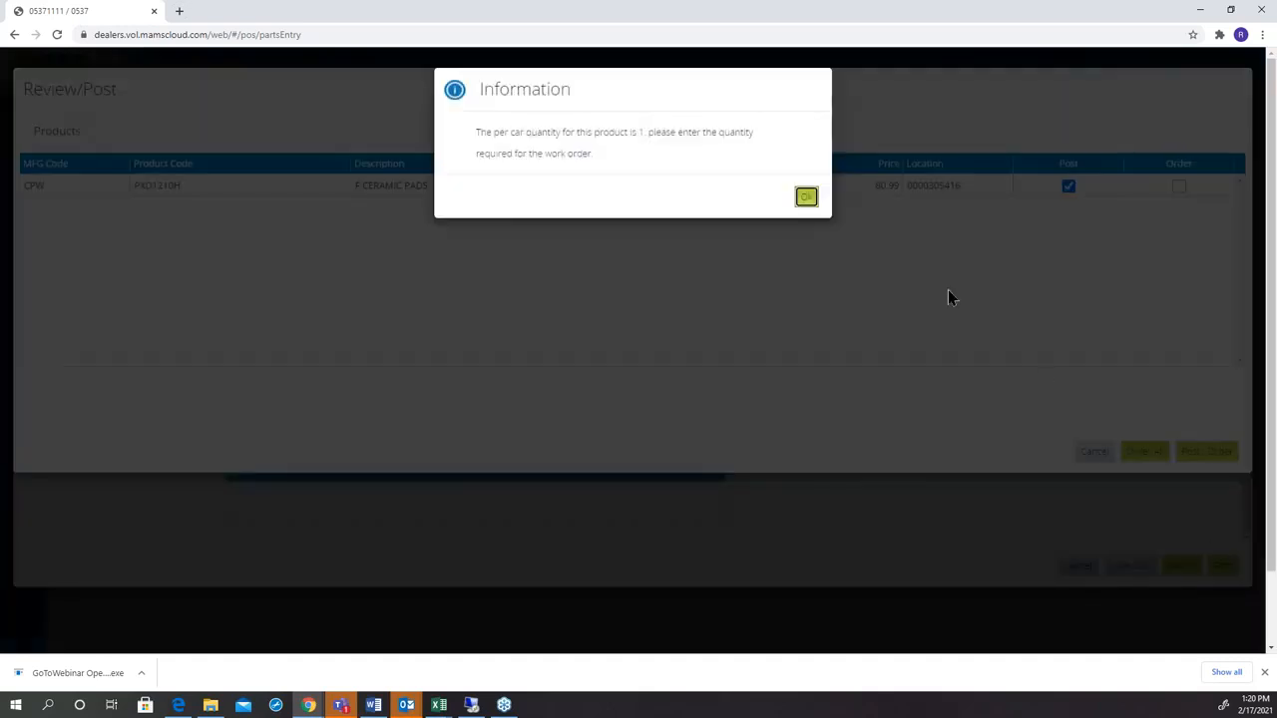
{"action": "left_click", "coordinate": [801, 203]}
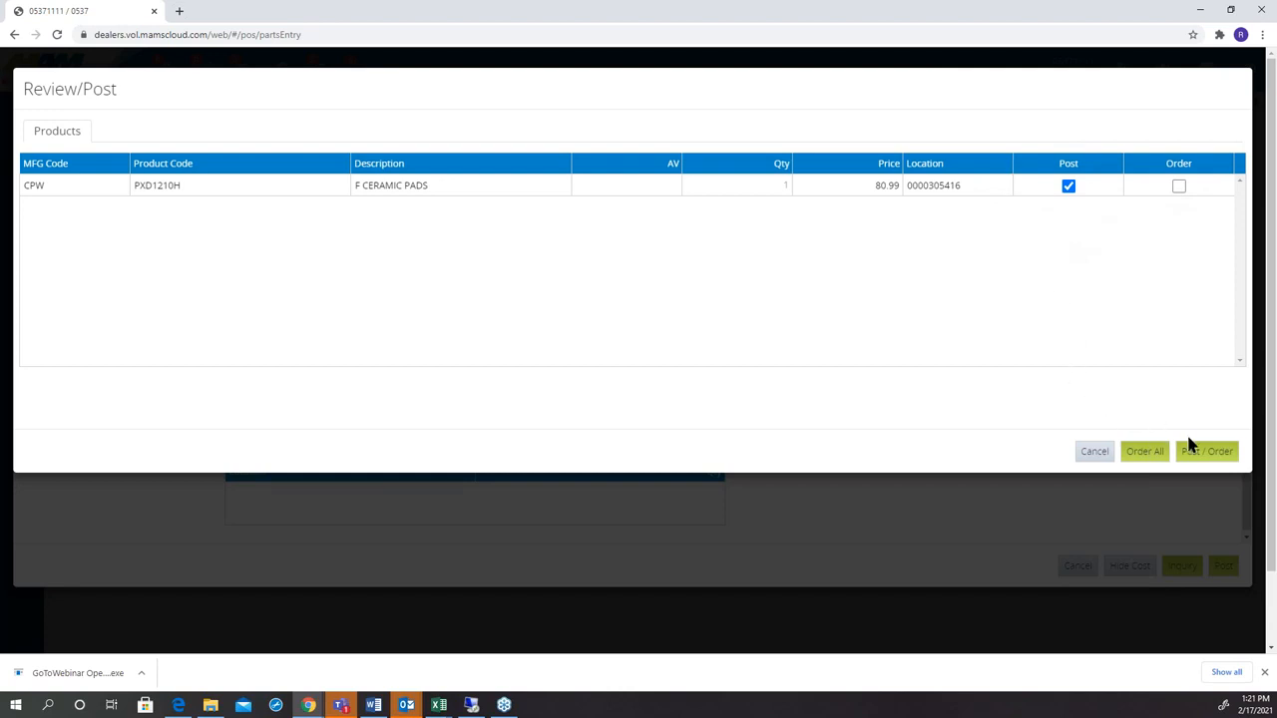
{"action": "left_click", "coordinate": [1207, 450]}
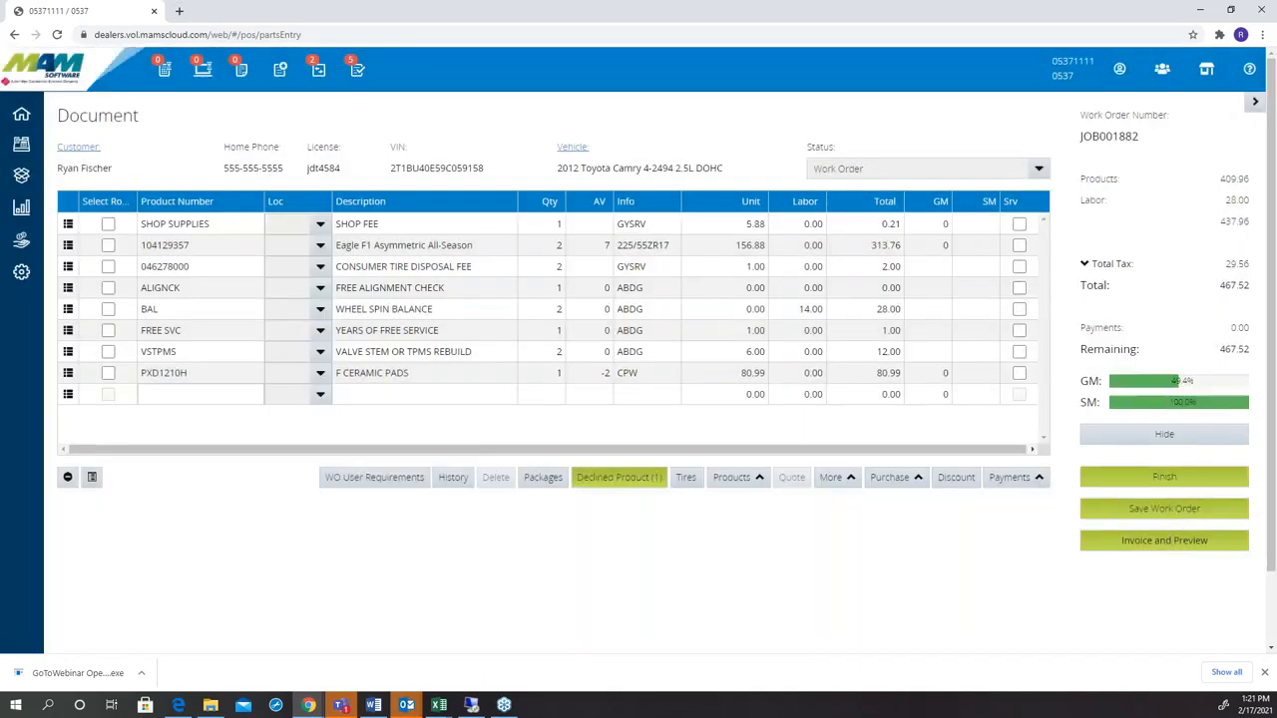
Request catalog labor times for the braking system's front pads product group and Brake Friction labor group.
{"action": "left_click", "coordinate": [744, 479]}
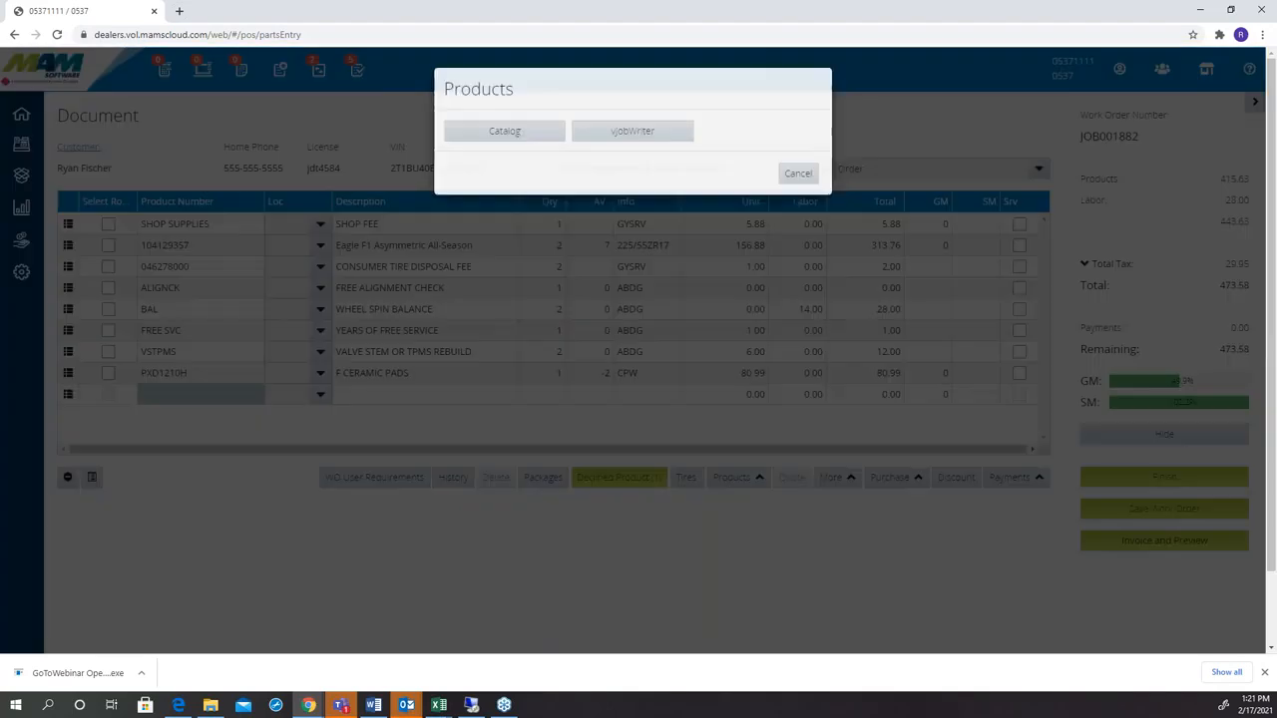
{"action": "left_click", "coordinate": [490, 133]}
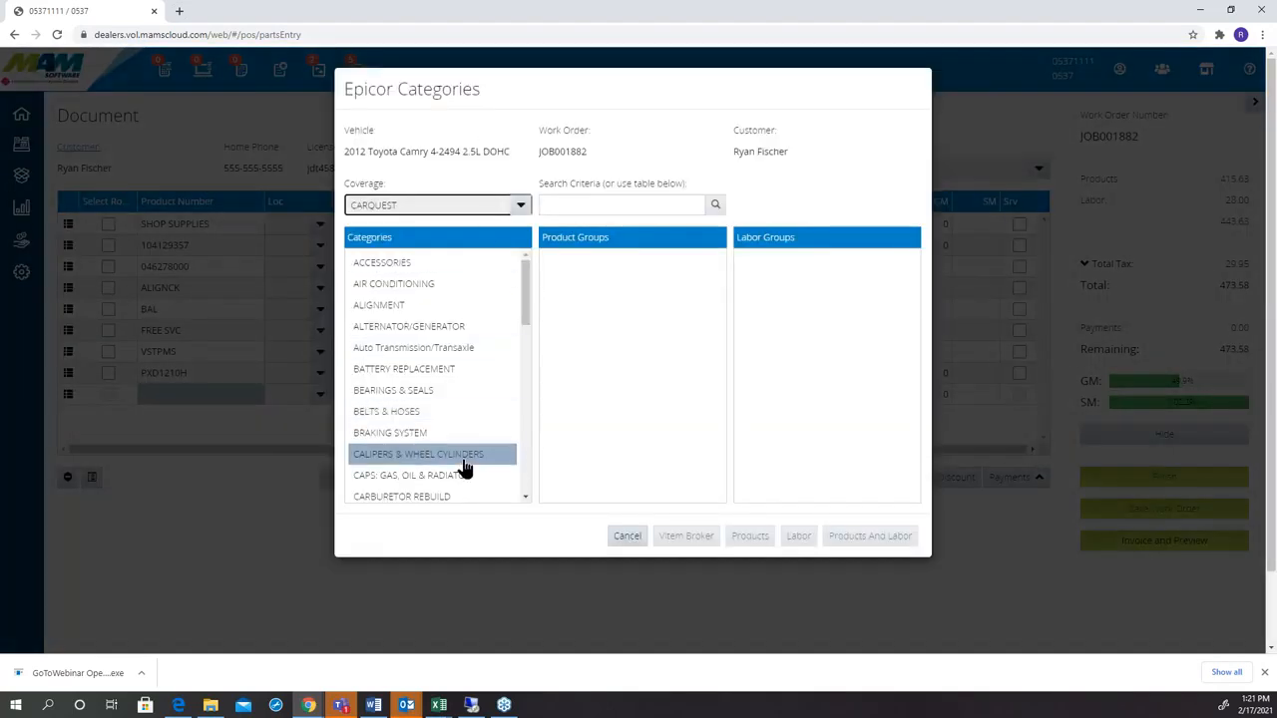
{"action": "left_click", "coordinate": [419, 435]}
{"action": "left_click", "coordinate": [588, 289]}
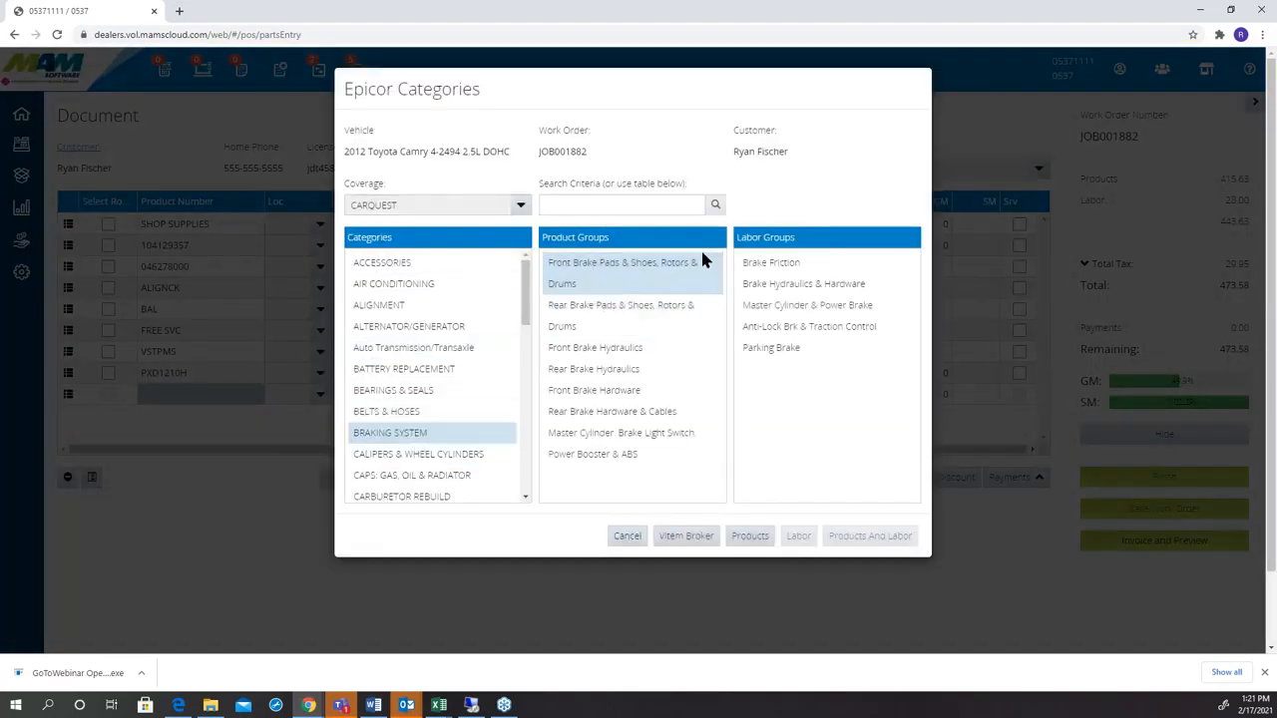
{"action": "left_click", "coordinate": [750, 264]}
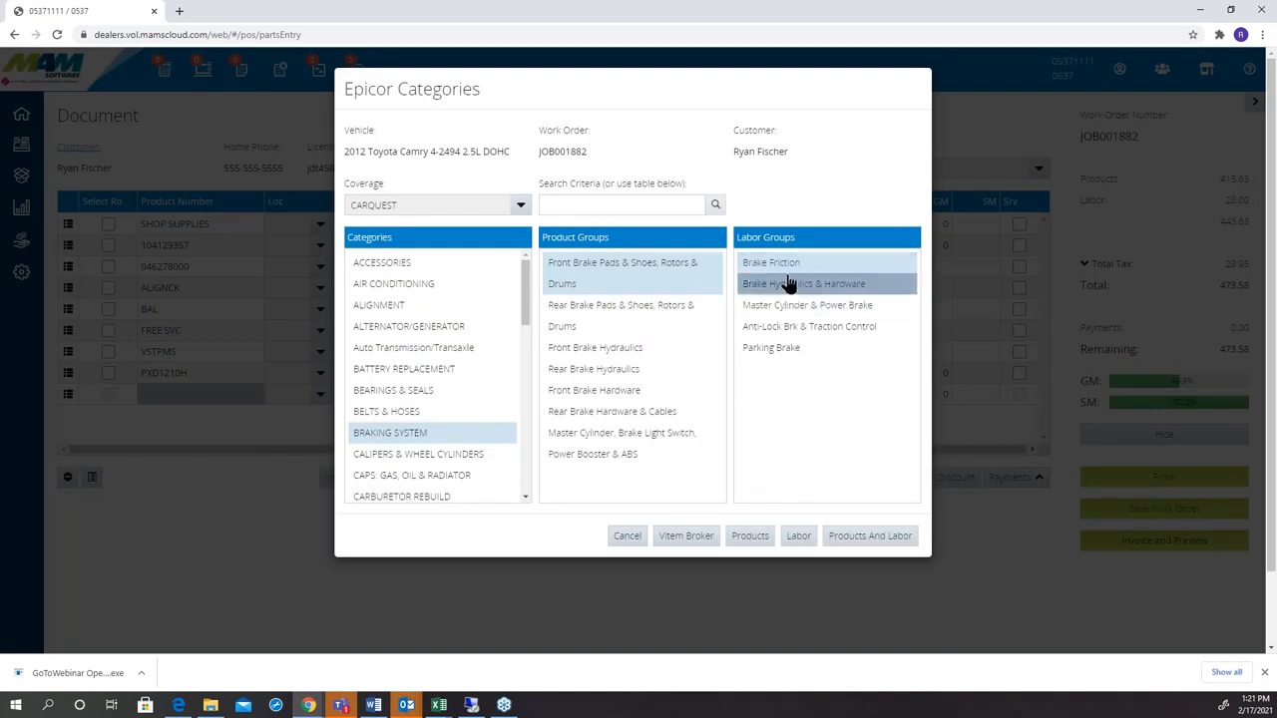
{"action": "left_click", "coordinate": [796, 539]}
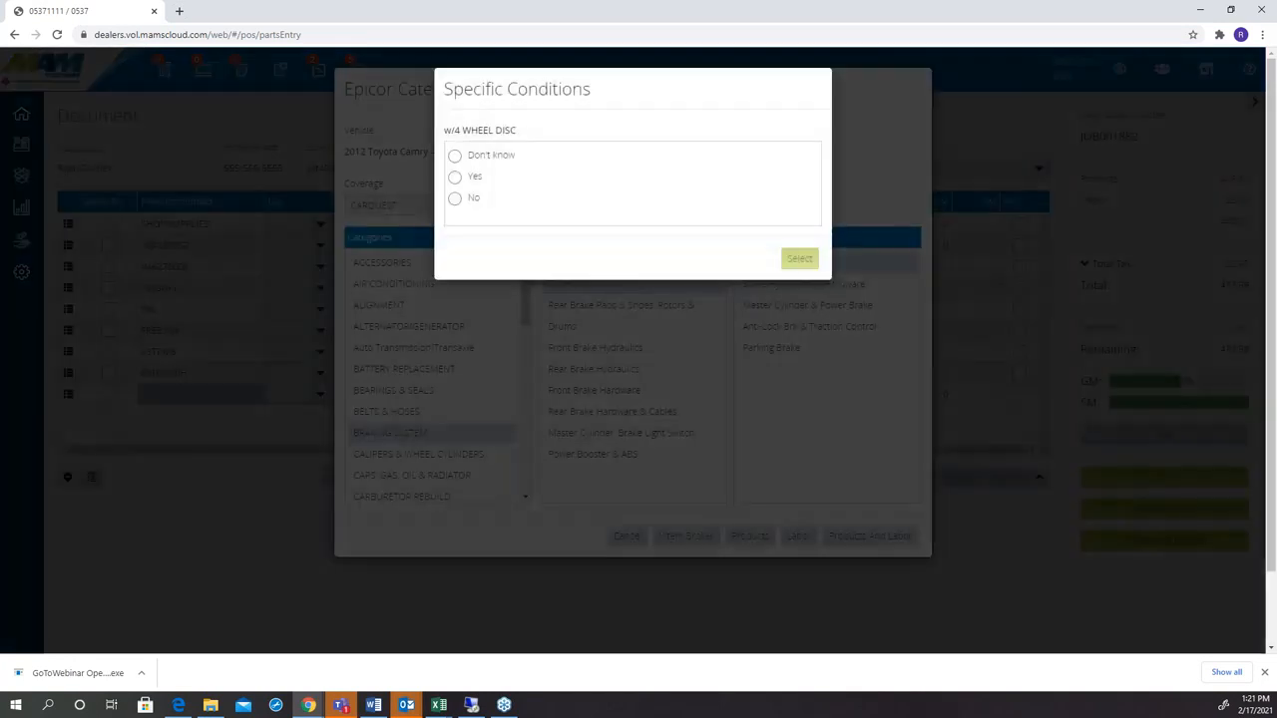
Answer No to four-wheel disc and add the "Both Sides, Front" R&R Brake Shoes &/Or Pads labor to the work order.
{"action": "left_click", "coordinate": [455, 198]}
{"action": "left_click", "coordinate": [813, 259]}
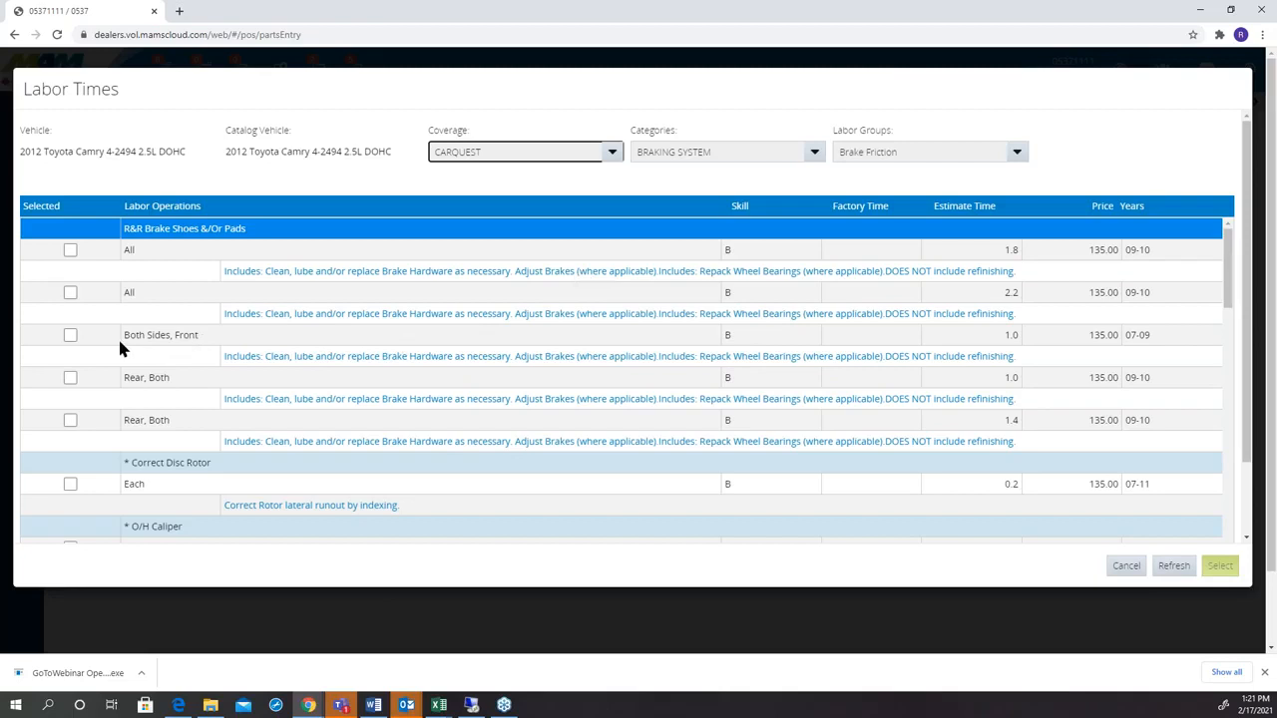
{"action": "left_click", "coordinate": [70, 336]}
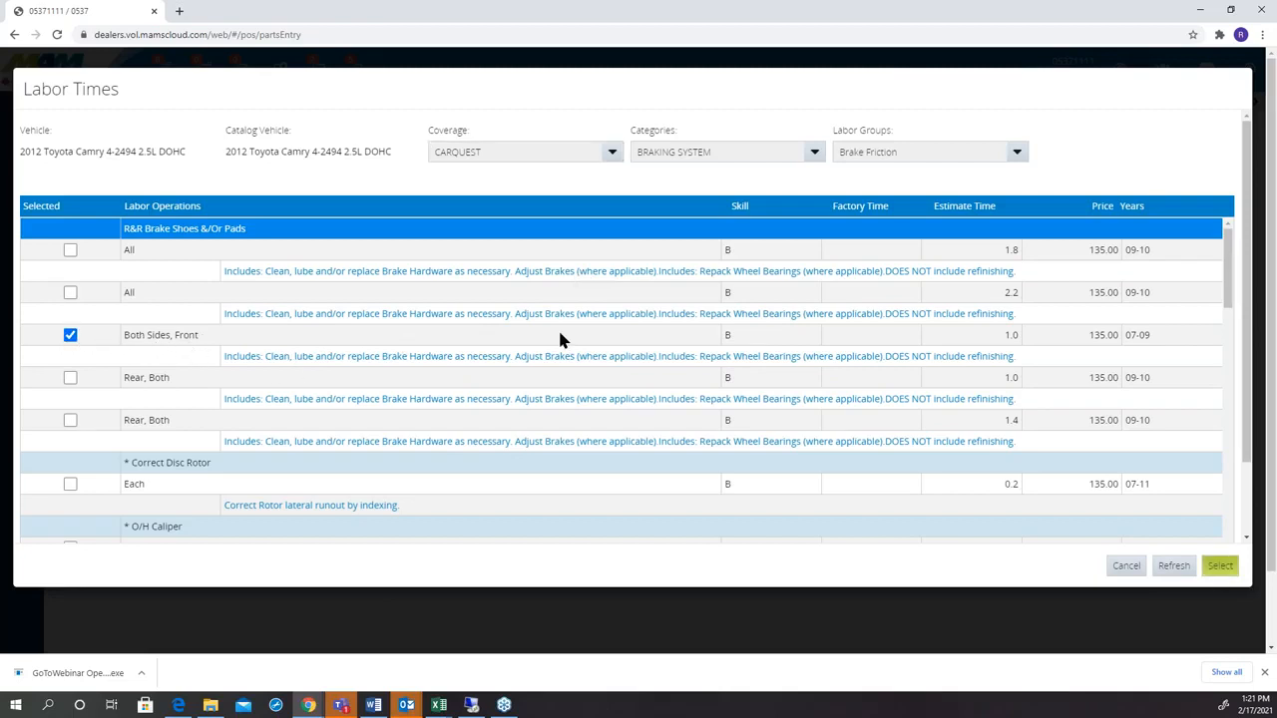
{"action": "left_click", "coordinate": [1220, 566]}
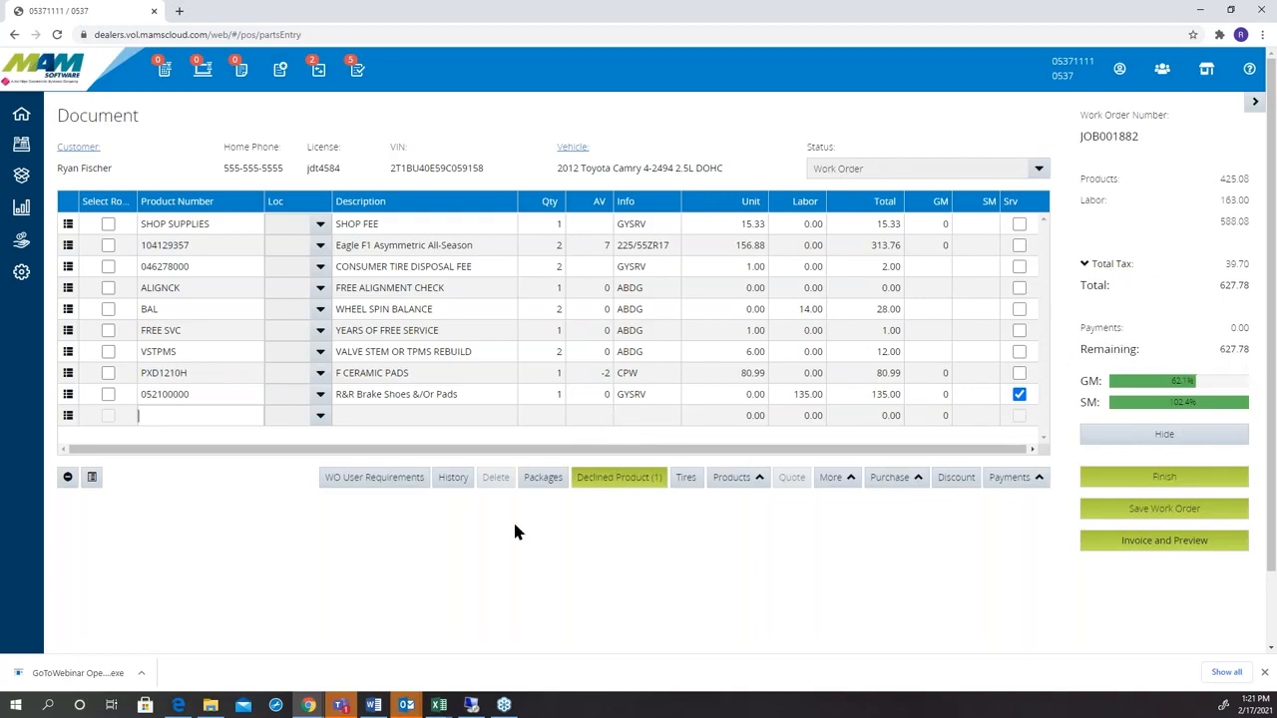
Switch to the AutoServe1 window and set the inspection's total estimate to $627.78.
{"action": "mouse_move", "coordinate": [308, 706]}
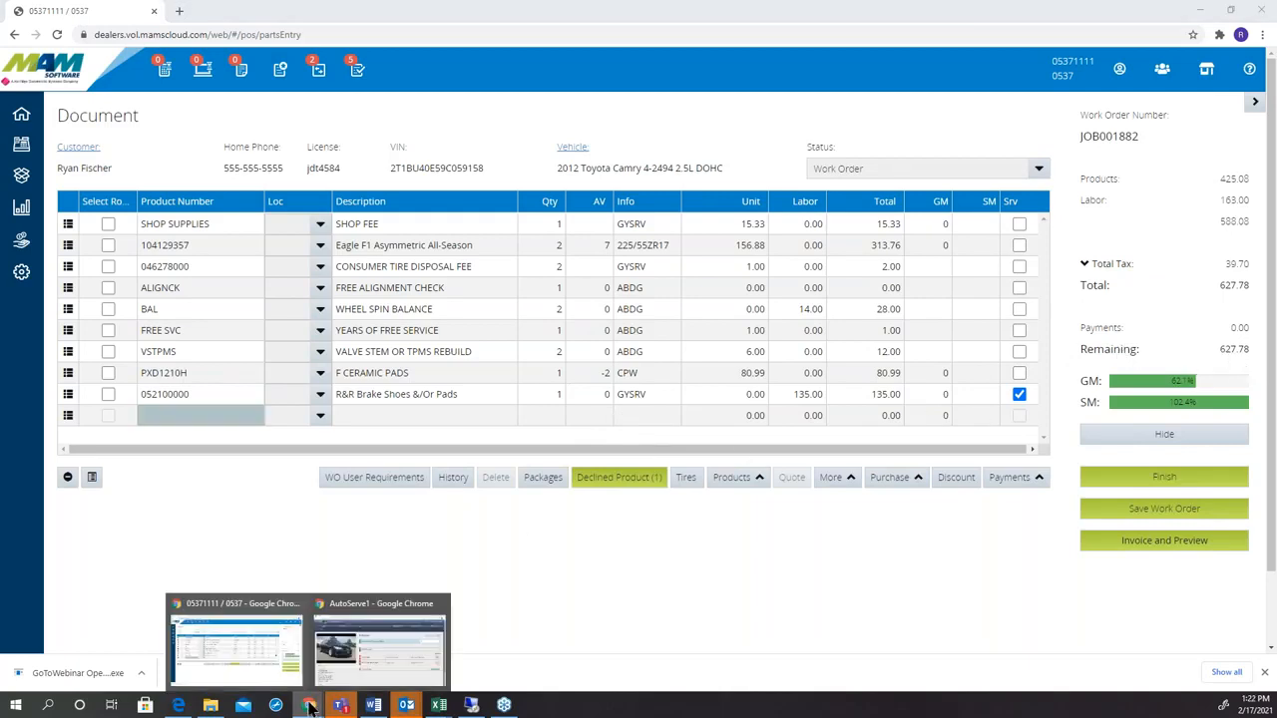
{"action": "left_click", "coordinate": [373, 644]}
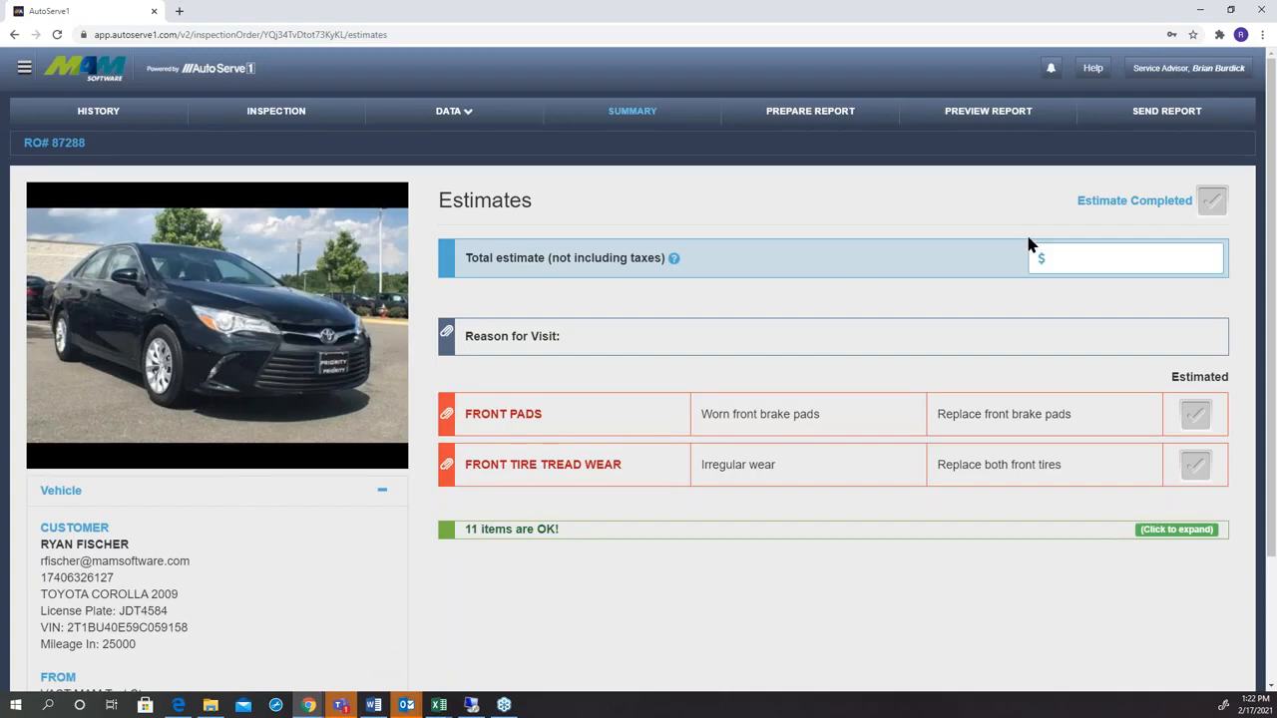
{"action": "left_click", "coordinate": [1126, 257]}
{"action": "type", "text": "627.78"}
Mark front pads and front tire tread wear as estimated, and complete the estimate with the entered amount.
{"action": "left_click", "coordinate": [1195, 412]}
{"action": "left_click", "coordinate": [1196, 461]}
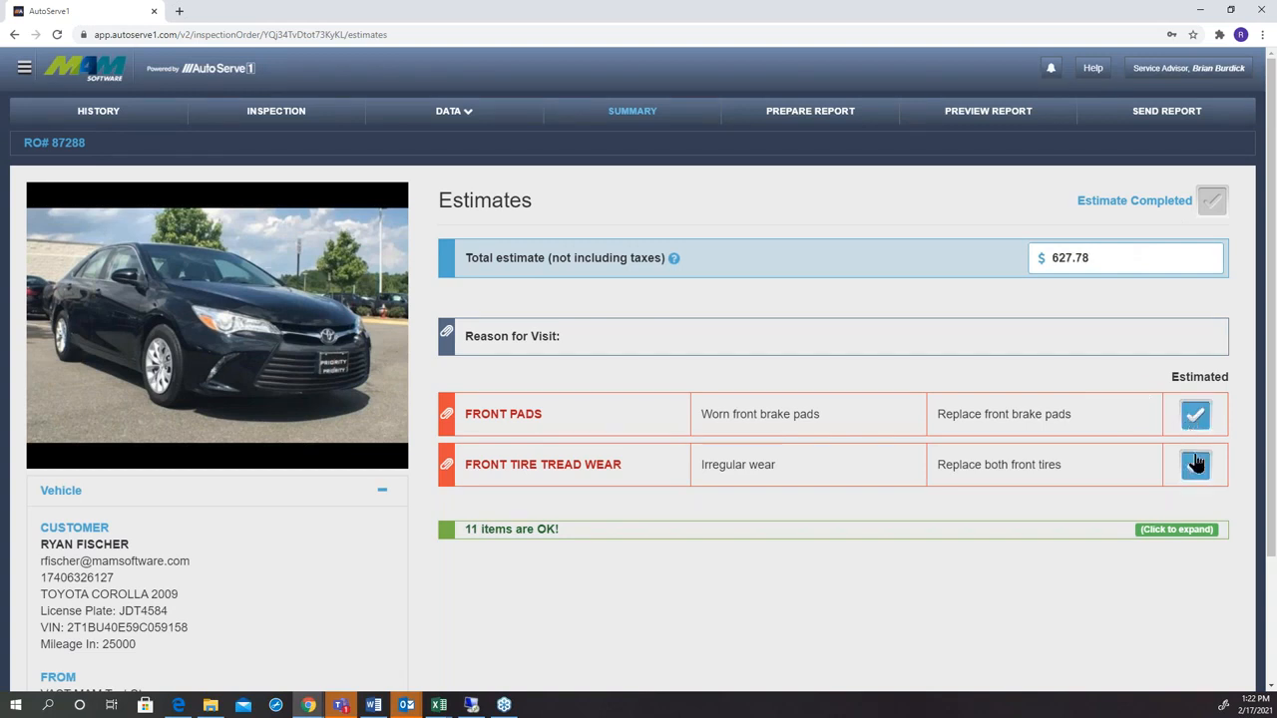
{"action": "left_click", "coordinate": [1214, 202]}
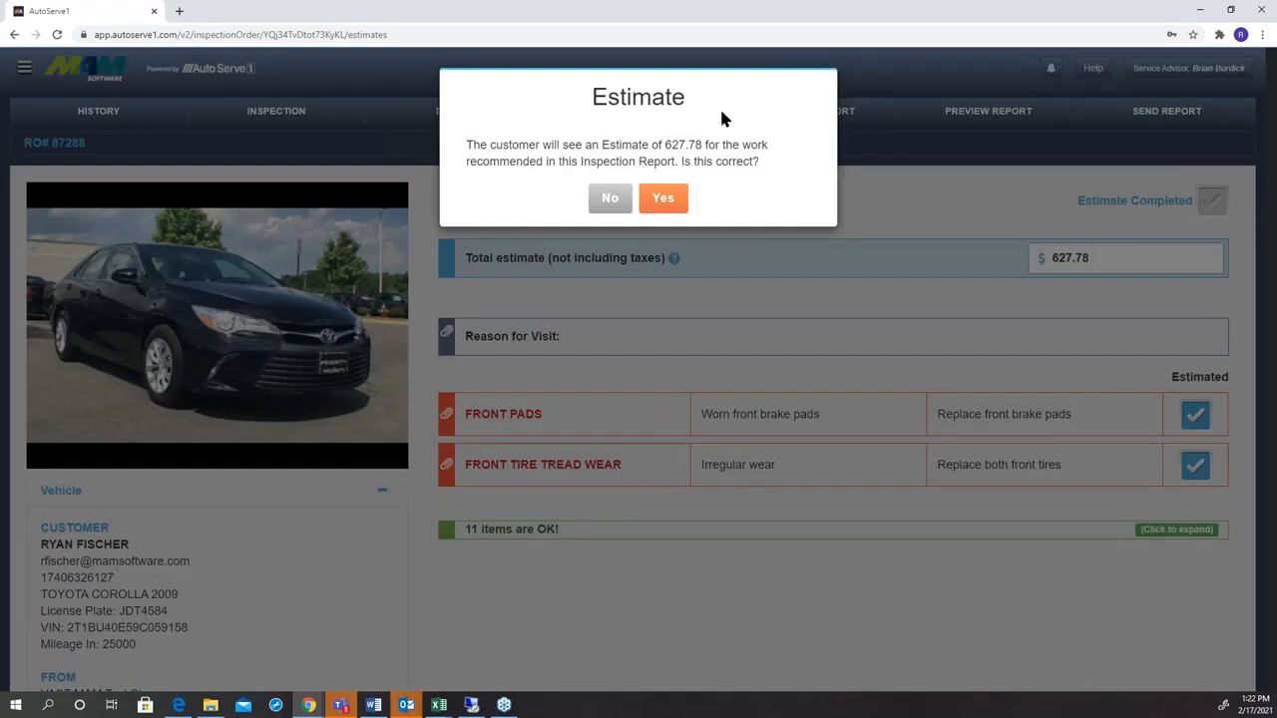
{"action": "left_click", "coordinate": [670, 207]}
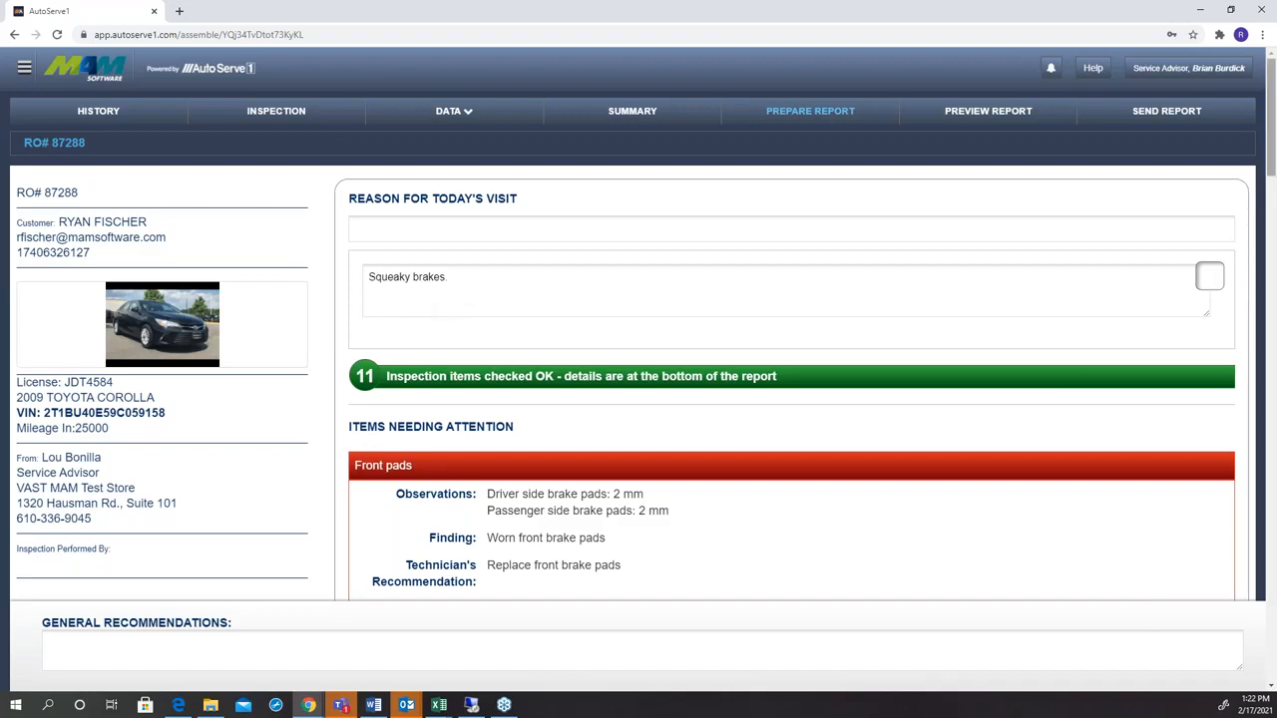
Review the front pads section of the report being prepared and play its Braking explanatory video.
{"action": "left_click_drag", "start_coordinate": [1272, 171], "coordinate": [1270, 236]}
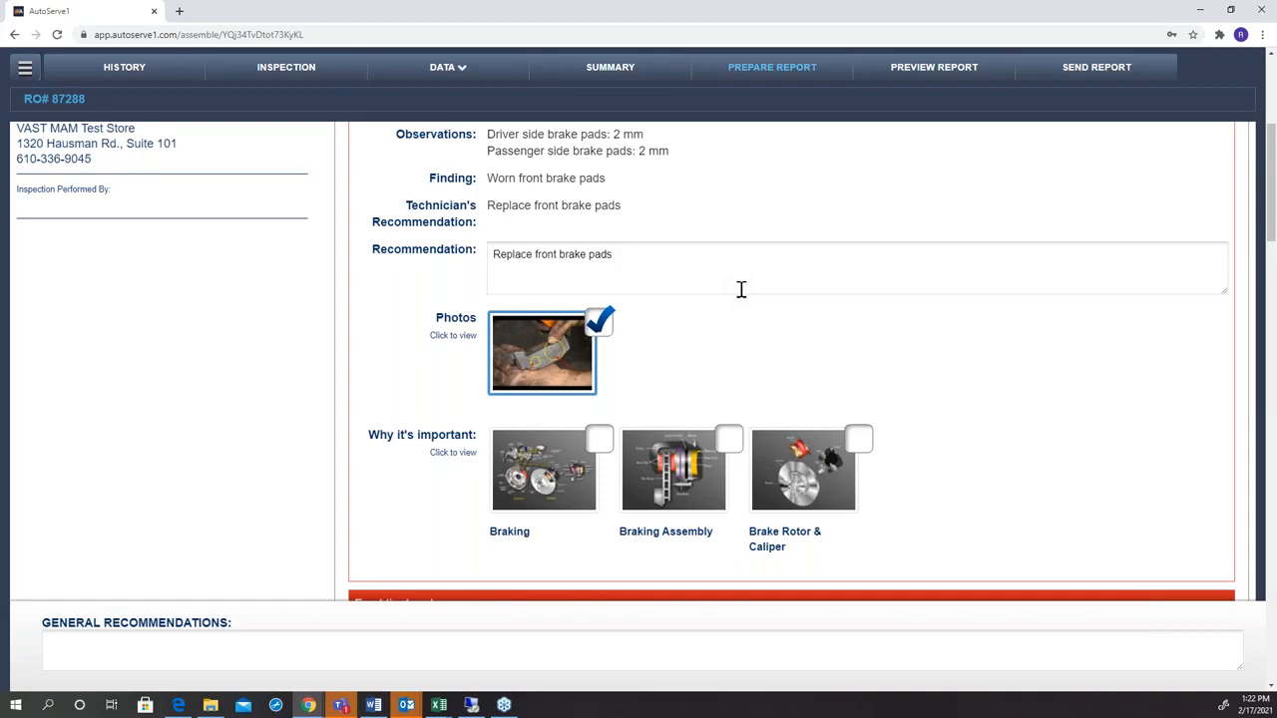
{"action": "left_click", "coordinate": [528, 454]}
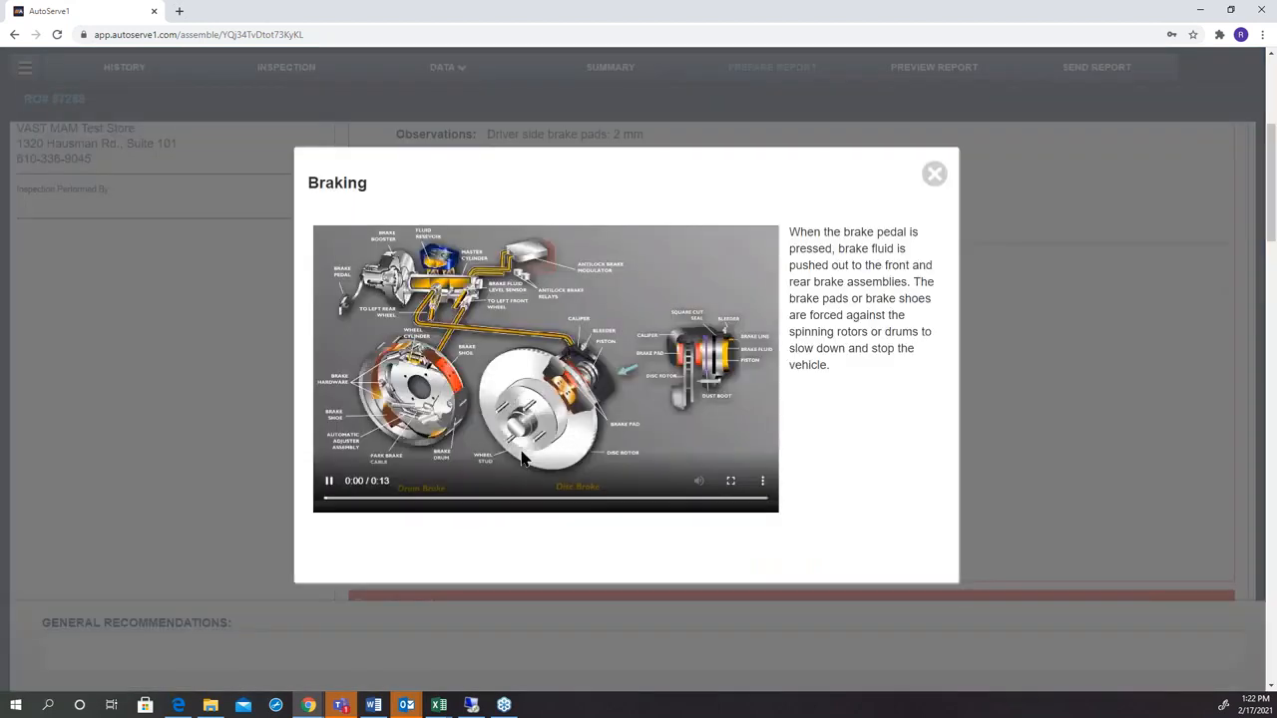
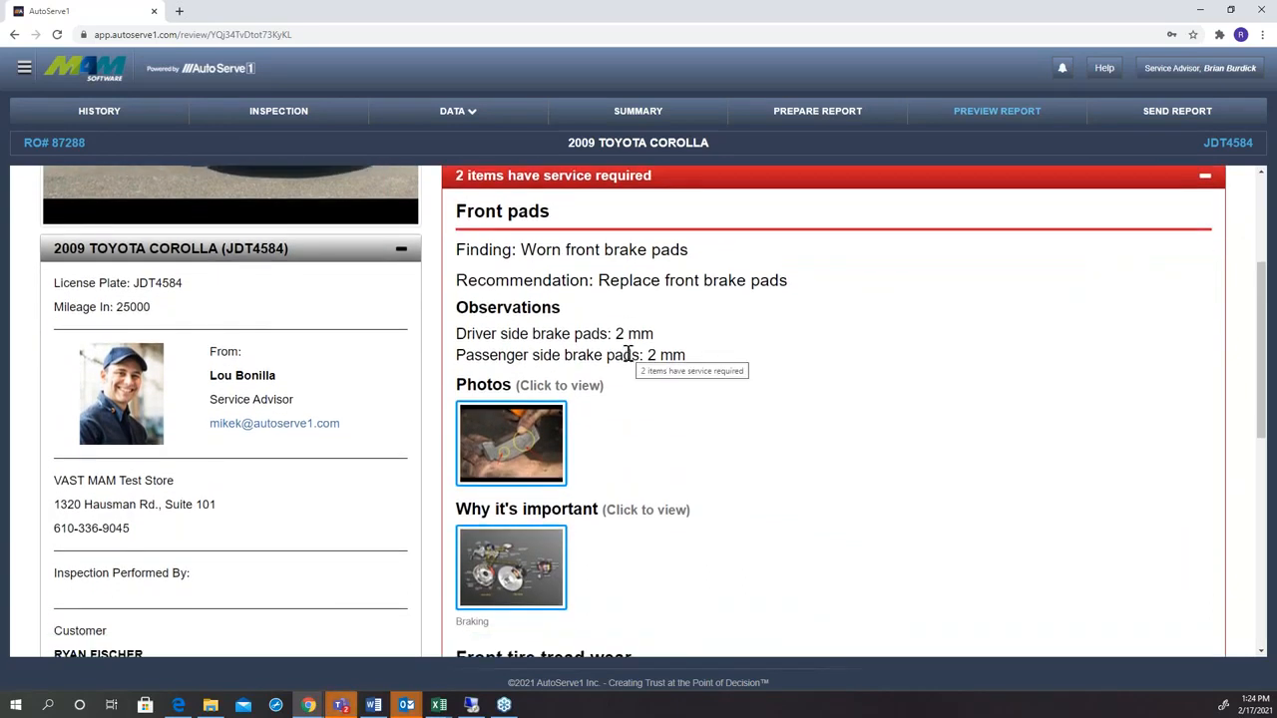
Review the previewed vehicle condition report and send it to the customer by both email and text.
{"action": "scroll", "coordinate": [642, 378], "scroll_direction": "down", "scroll_amount": 1}
{"action": "scroll", "coordinate": [641, 378], "scroll_direction": "down", "scroll_amount": 2}
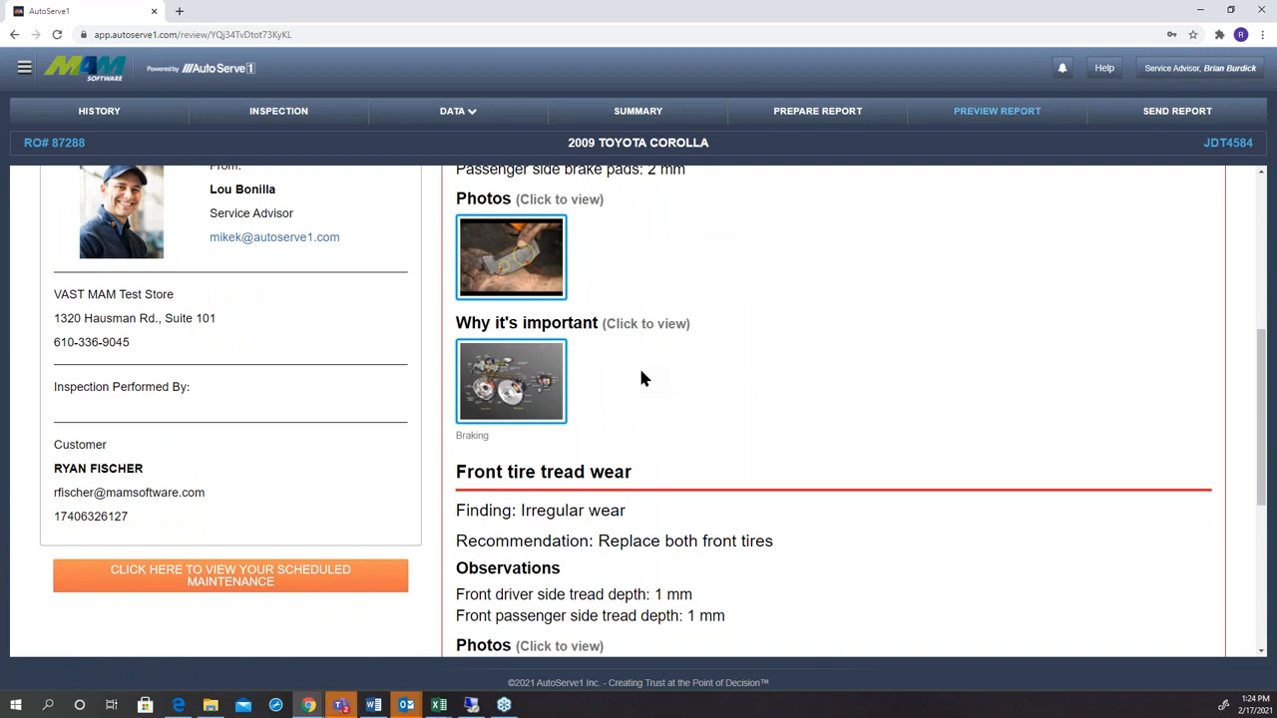
{"action": "scroll", "coordinate": [641, 378], "scroll_direction": "up", "scroll_amount": 6}
{"action": "scroll", "coordinate": [641, 378], "scroll_direction": "down", "scroll_amount": 1}
{"action": "scroll", "coordinate": [168, 448], "scroll_direction": "down", "scroll_amount": 1}
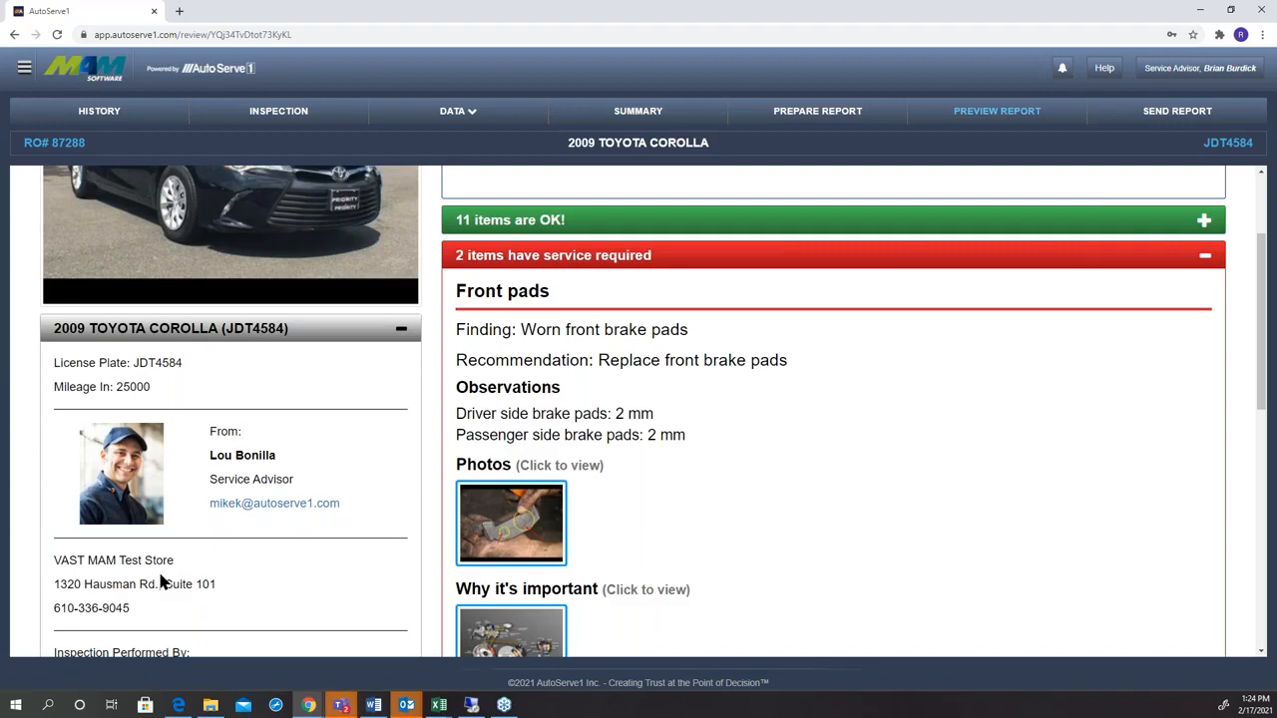
{"action": "scroll", "coordinate": [160, 581], "scroll_direction": "up", "scroll_amount": 3}
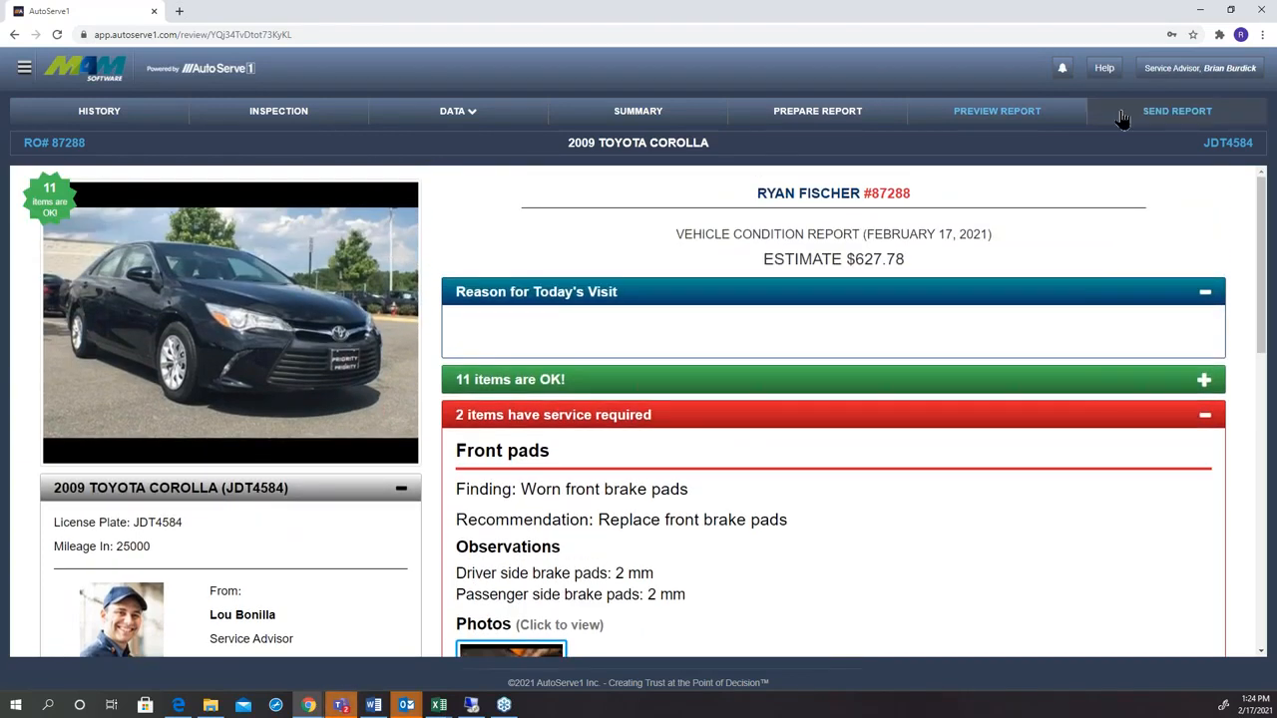
{"action": "left_click", "coordinate": [1122, 115]}
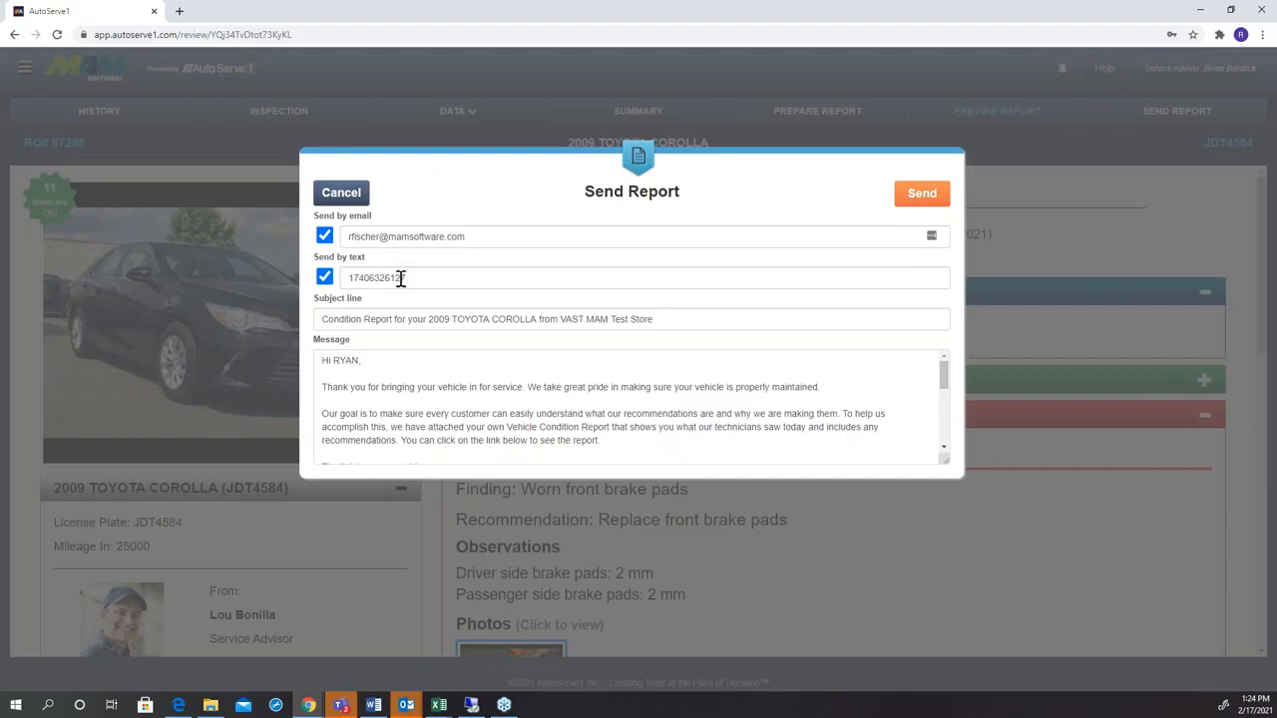
{"action": "left_click", "coordinate": [910, 198]}
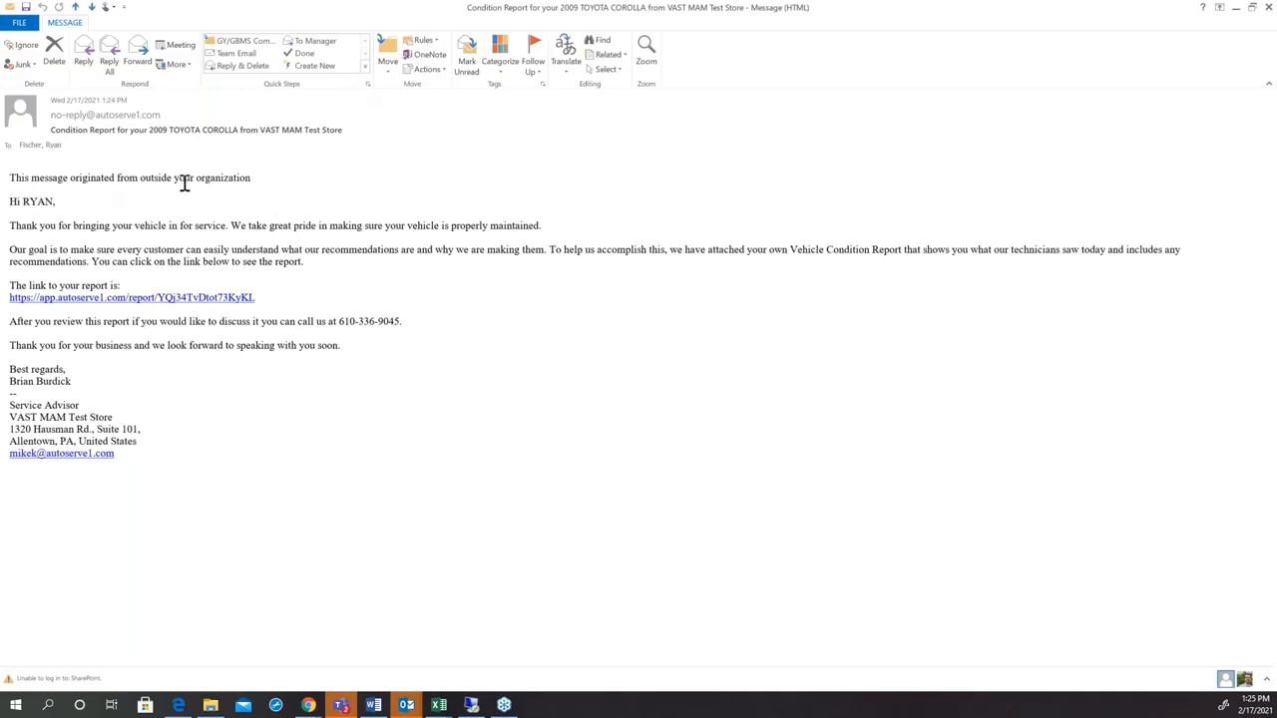
Open the report link in the received Outlook email and look through the customer's vehicle condition report.
{"action": "left_click", "coordinate": [127, 298]}
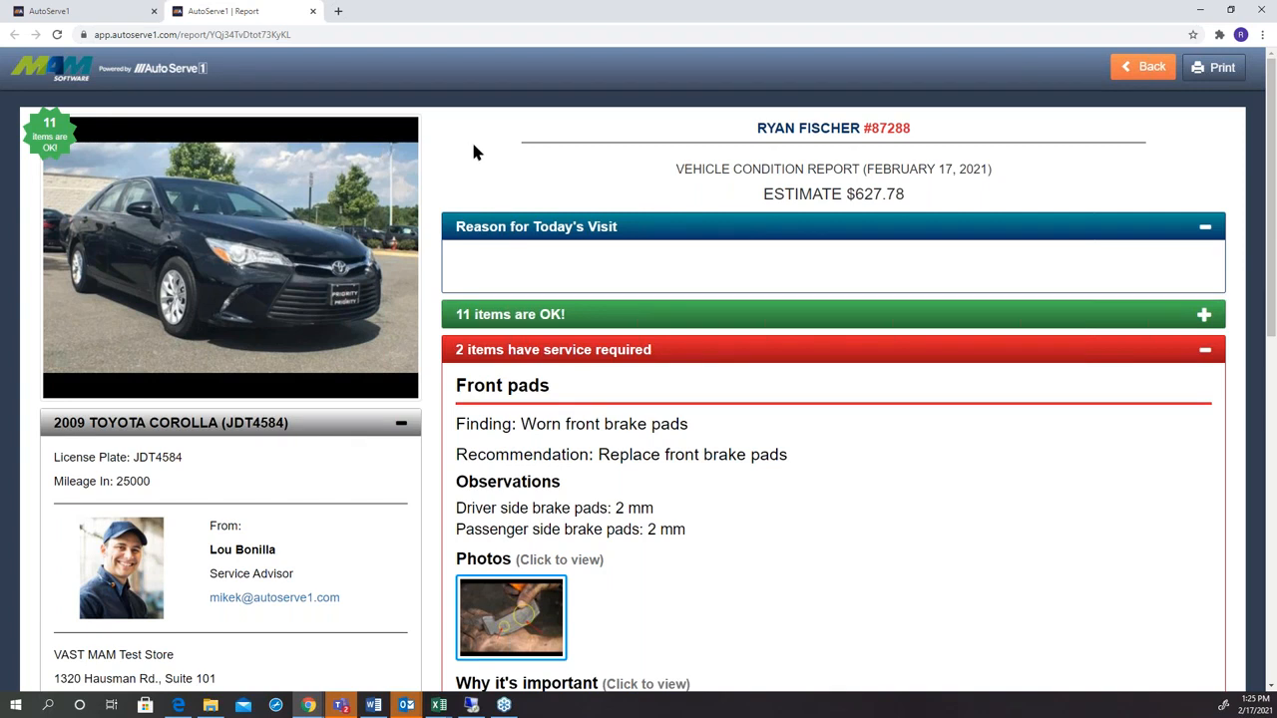
{"action": "scroll", "coordinate": [473, 150], "scroll_direction": "down", "scroll_amount": 1}
{"action": "scroll", "coordinate": [473, 149], "scroll_direction": "down", "scroll_amount": 6}
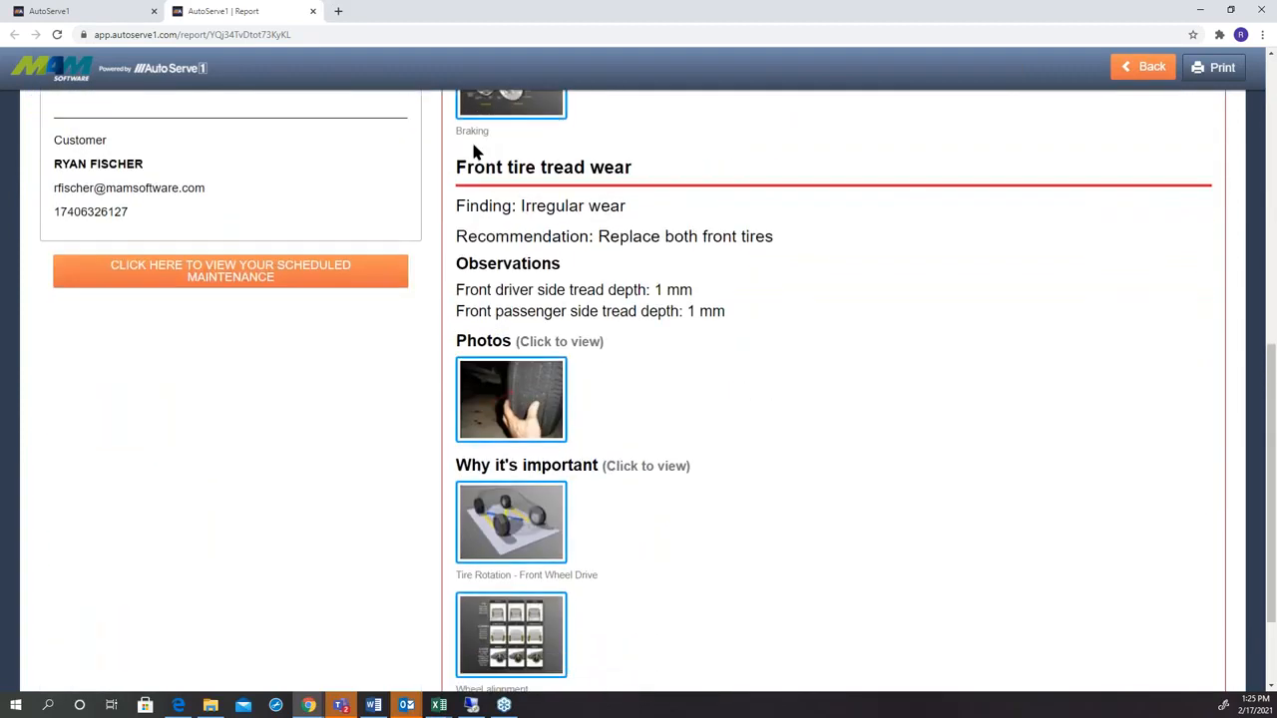
{"action": "scroll", "coordinate": [473, 150], "scroll_direction": "down", "scroll_amount": 2}
{"action": "scroll", "coordinate": [473, 149], "scroll_direction": "up", "scroll_amount": 10}
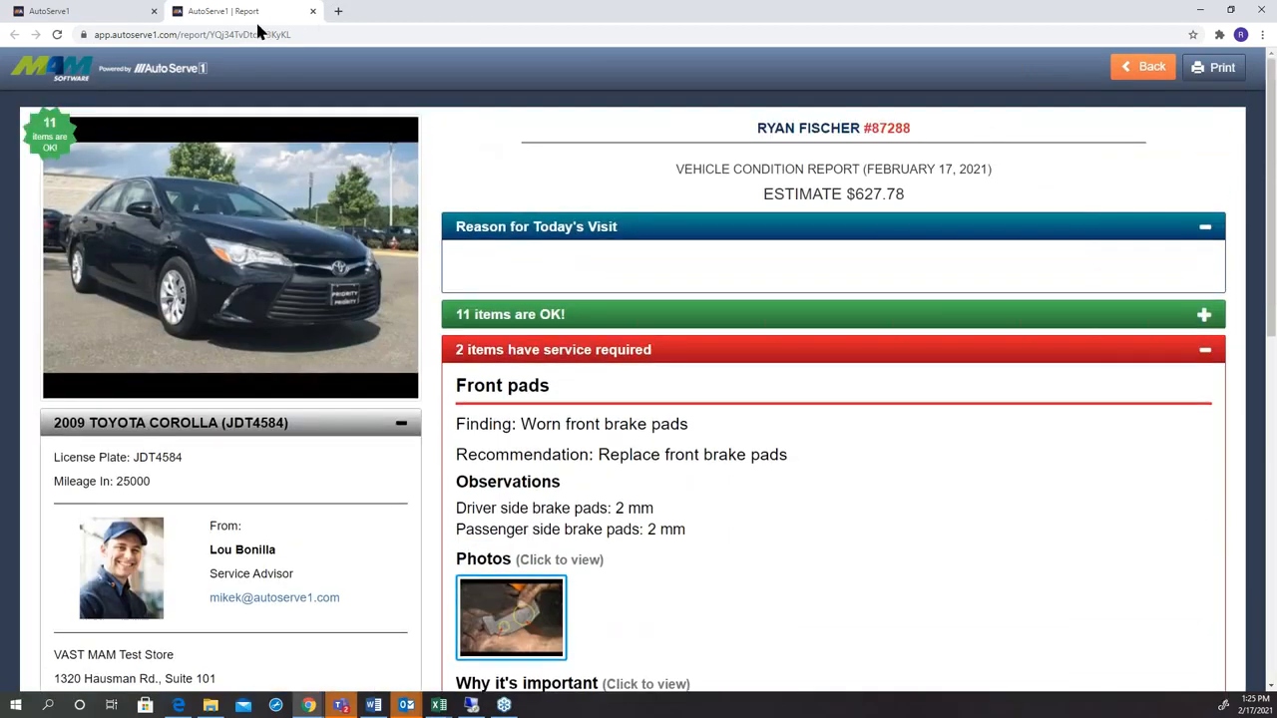
Detach the customer report into its own window, narrow it to phone width, view it through to the end, and close it.
{"action": "left_click_drag", "start_coordinate": [254, 27], "coordinate": [336, 51]}
{"action": "double_click", "coordinate": [521, 15]}
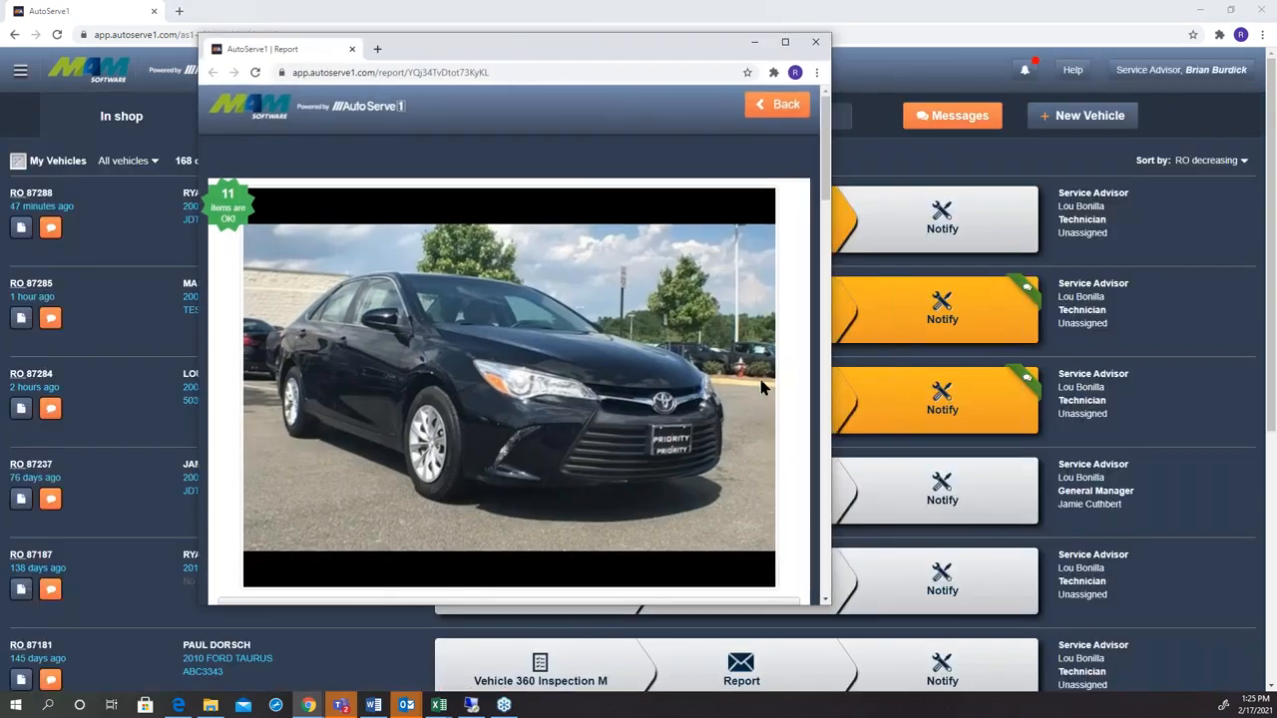
{"action": "left_click_drag", "start_coordinate": [831, 502], "coordinate": [522, 556]}
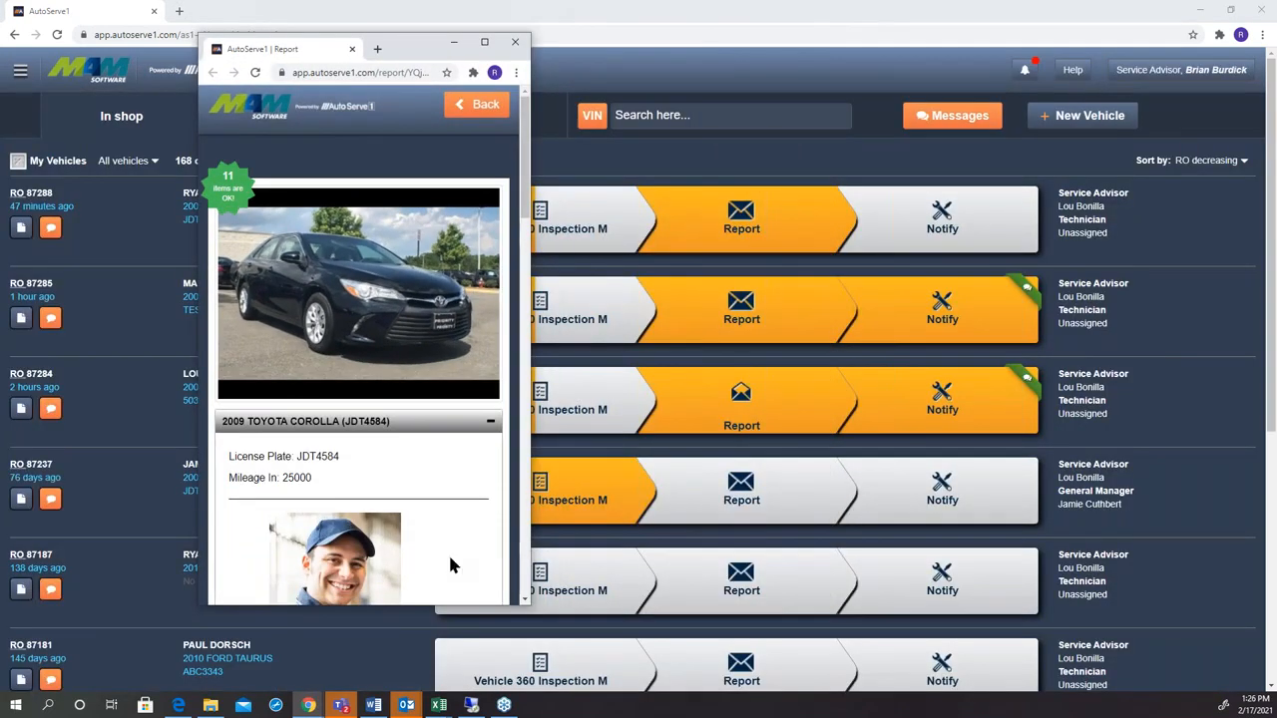
{"action": "left_click_drag", "start_coordinate": [529, 610], "coordinate": [544, 640]}
{"action": "left_click_drag", "start_coordinate": [536, 232], "coordinate": [490, 633]}
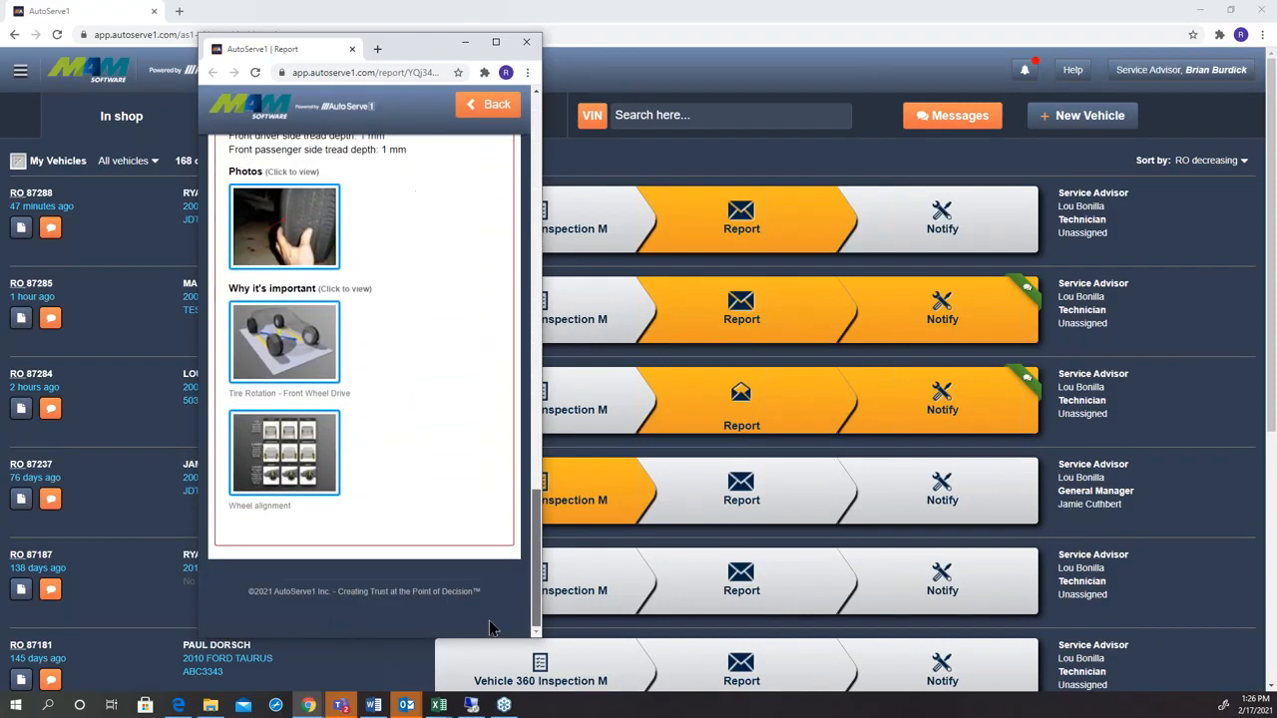
{"action": "left_click", "coordinate": [525, 40]}
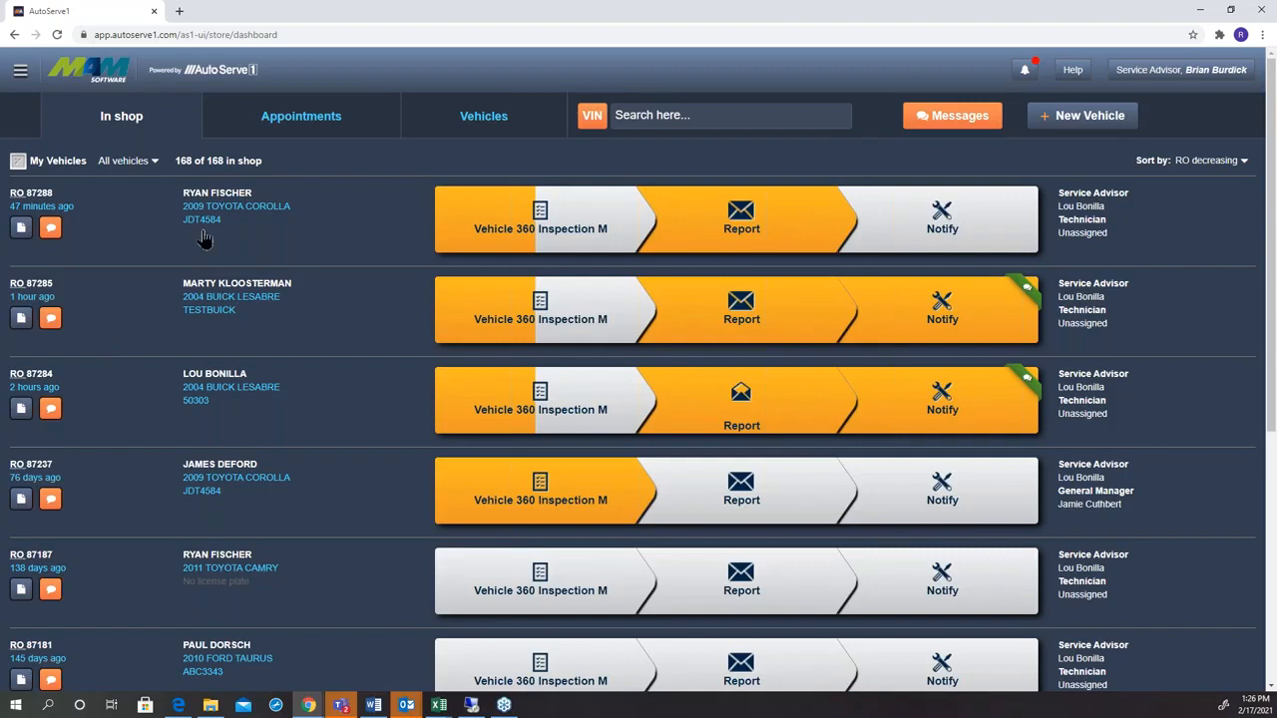
Reopen the report of the first 2009 Toyota Corolla and try to resend it by text only, without email.
{"action": "left_click", "coordinate": [744, 214]}
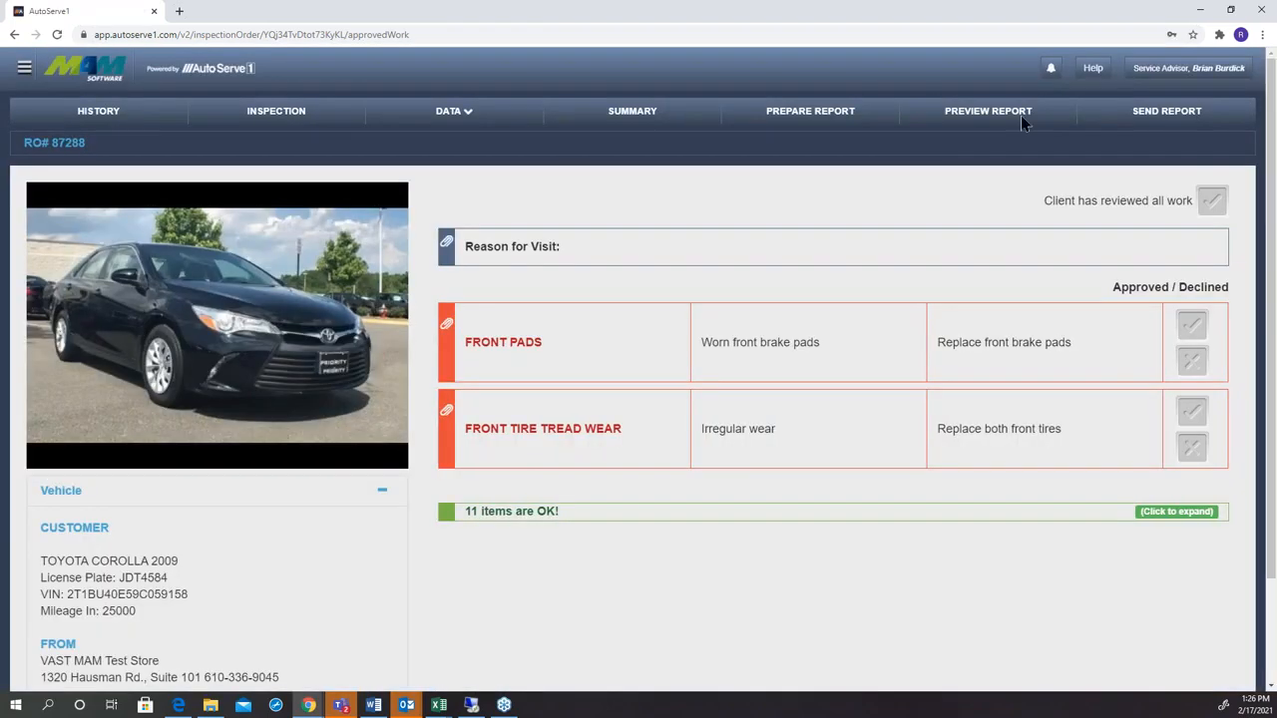
{"action": "left_click", "coordinate": [1139, 114]}
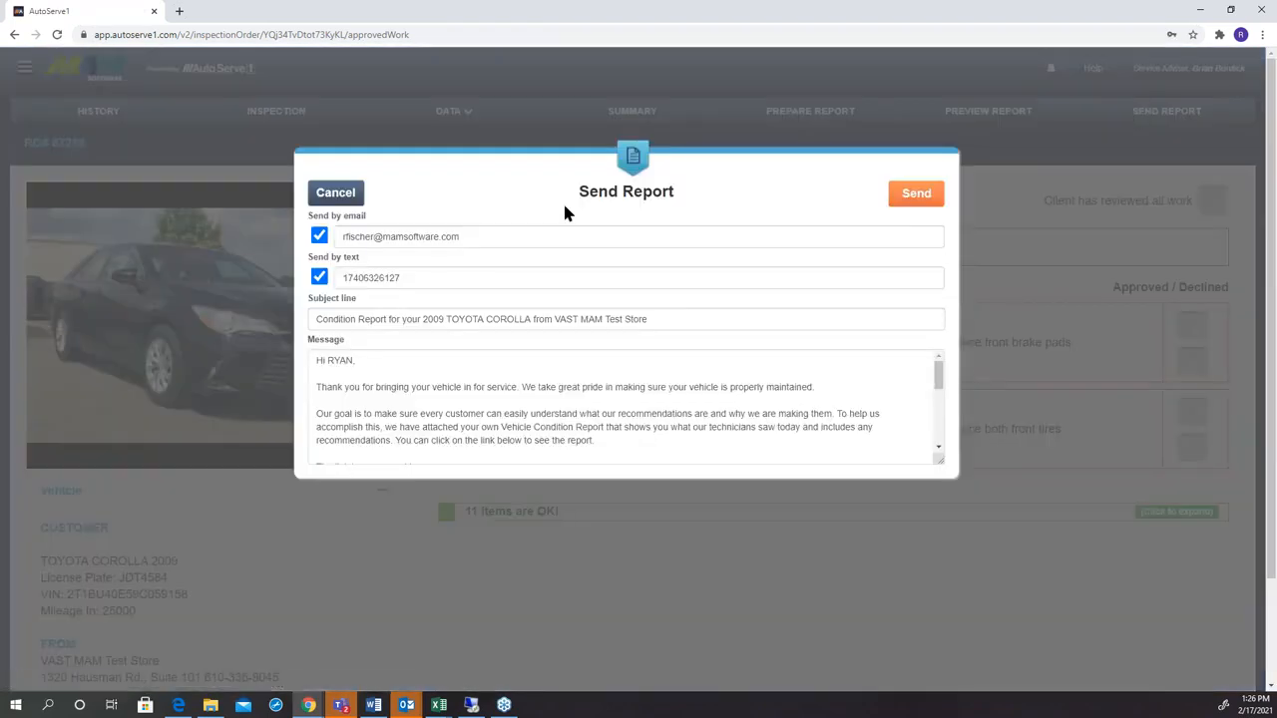
{"action": "left_click", "coordinate": [347, 282]}
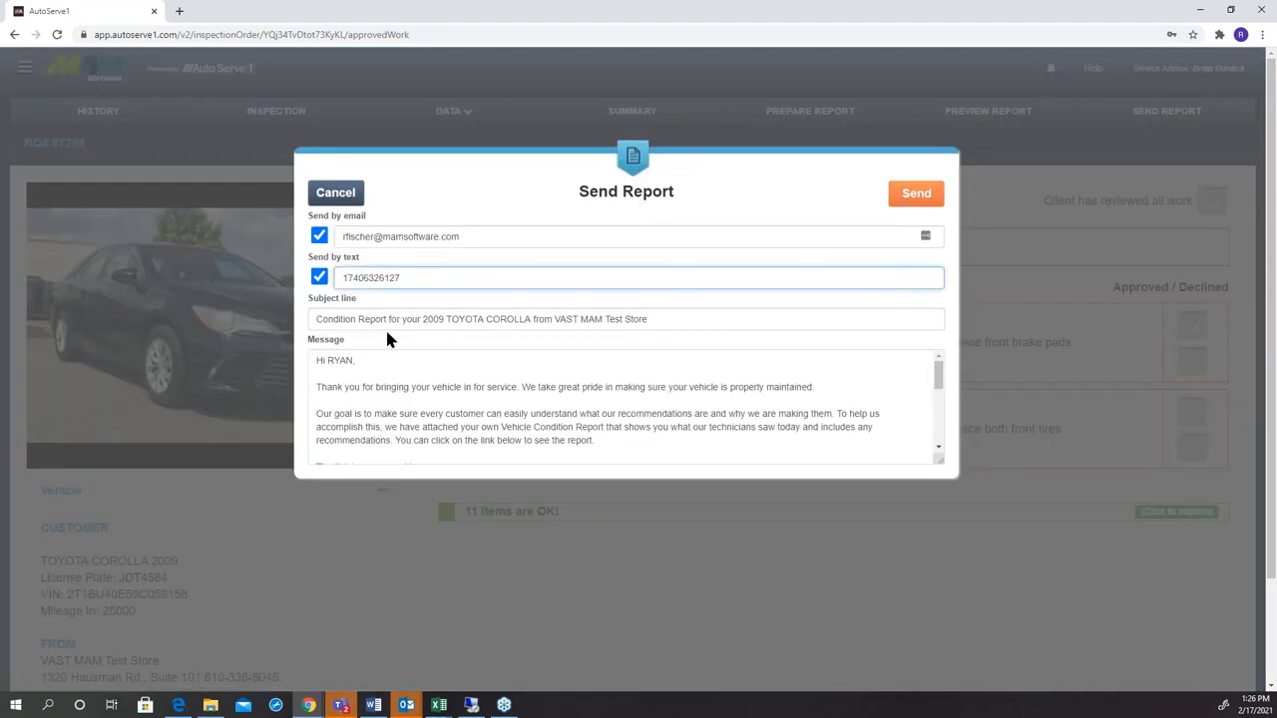
{"action": "key", "text": "Right"}
{"action": "key", "text": "Right"}
{"action": "key", "text": "Right"}
{"action": "key", "text": "Right"}
{"action": "key", "text": "Right"}
{"action": "key", "text": "Right"}
{"action": "left_click", "coordinate": [313, 246]}
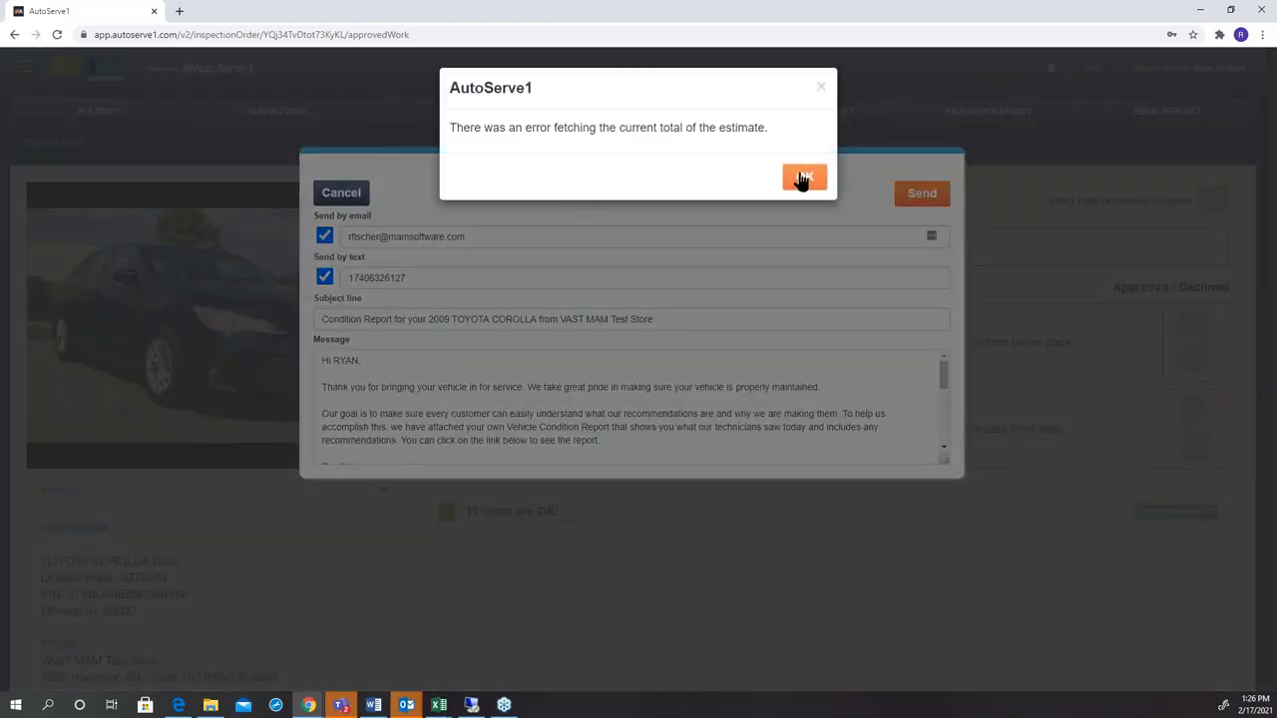
{"action": "left_click", "coordinate": [801, 181]}
{"action": "left_click", "coordinate": [323, 239]}
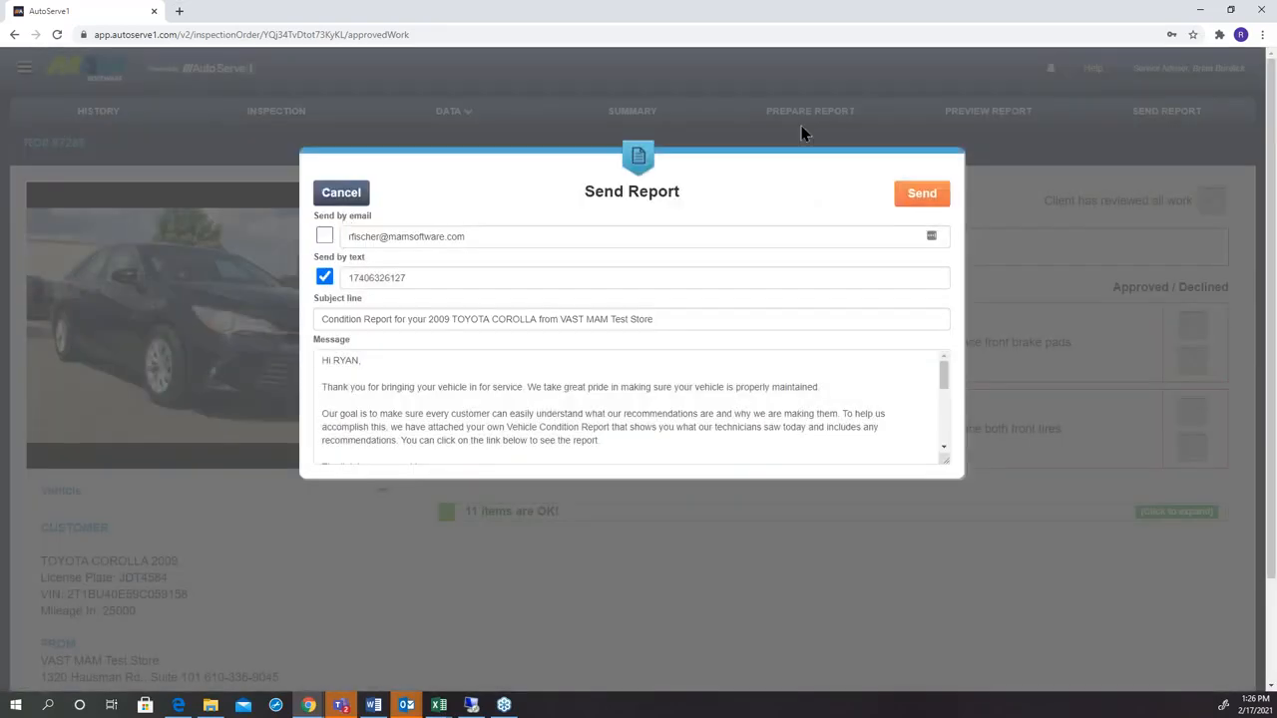
{"action": "left_click", "coordinate": [920, 202]}
{"action": "left_click", "coordinate": [351, 199]}
Start another report send, exclude the email delivery, and try sending it to the existing mobile number.
{"action": "left_click", "coordinate": [1125, 128]}
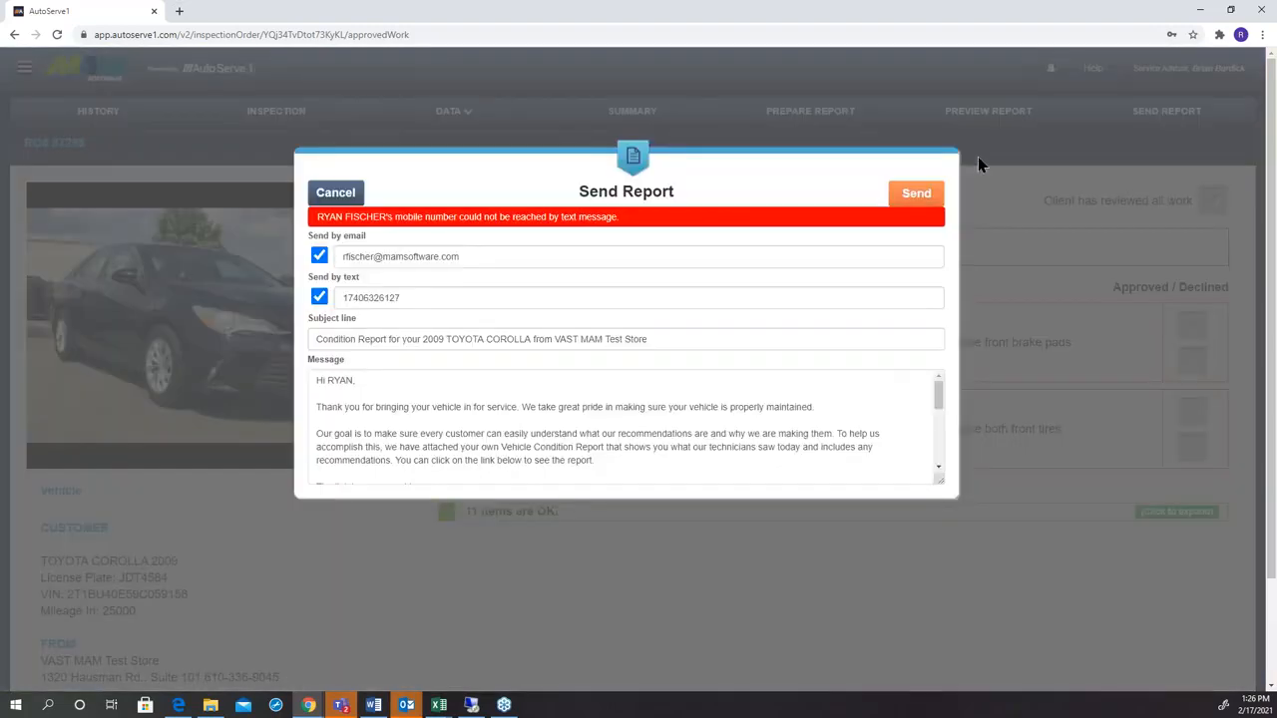
{"action": "left_click", "coordinate": [320, 256]}
{"action": "left_click", "coordinate": [910, 199]}
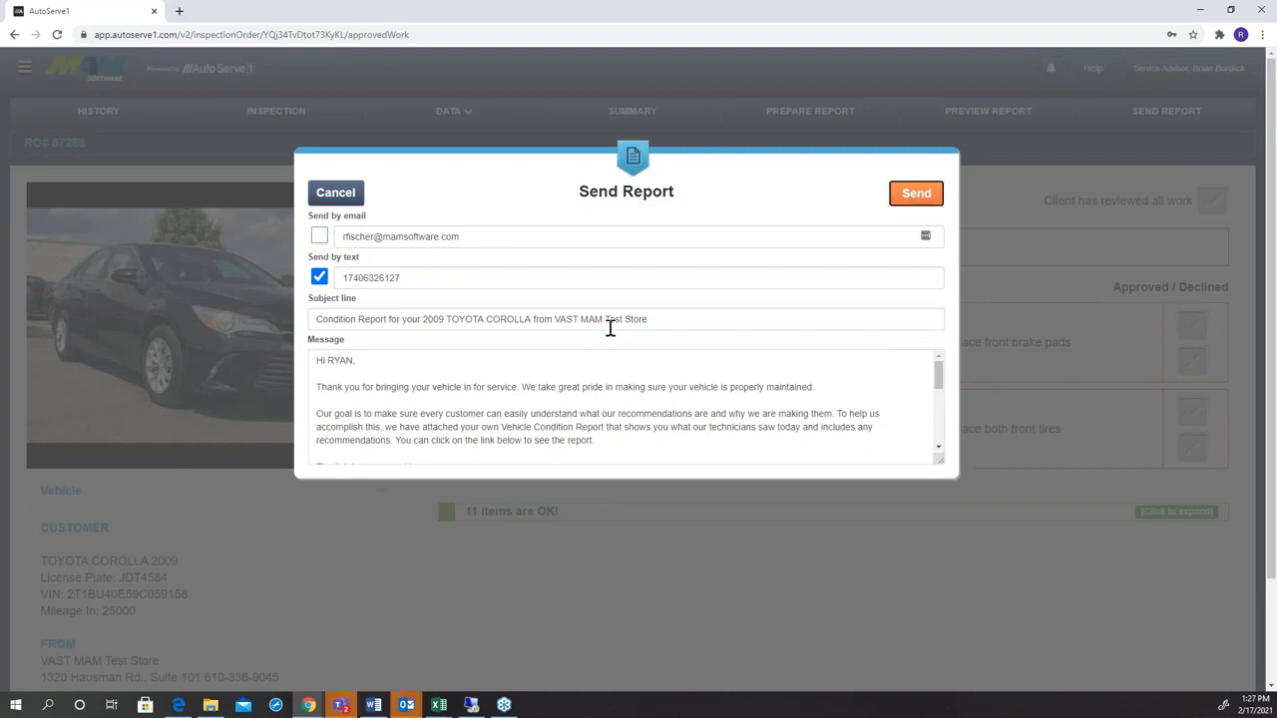
Replace the text recipient with a different mobile number and send the condition report to it.
{"action": "double_click", "coordinate": [463, 282]}
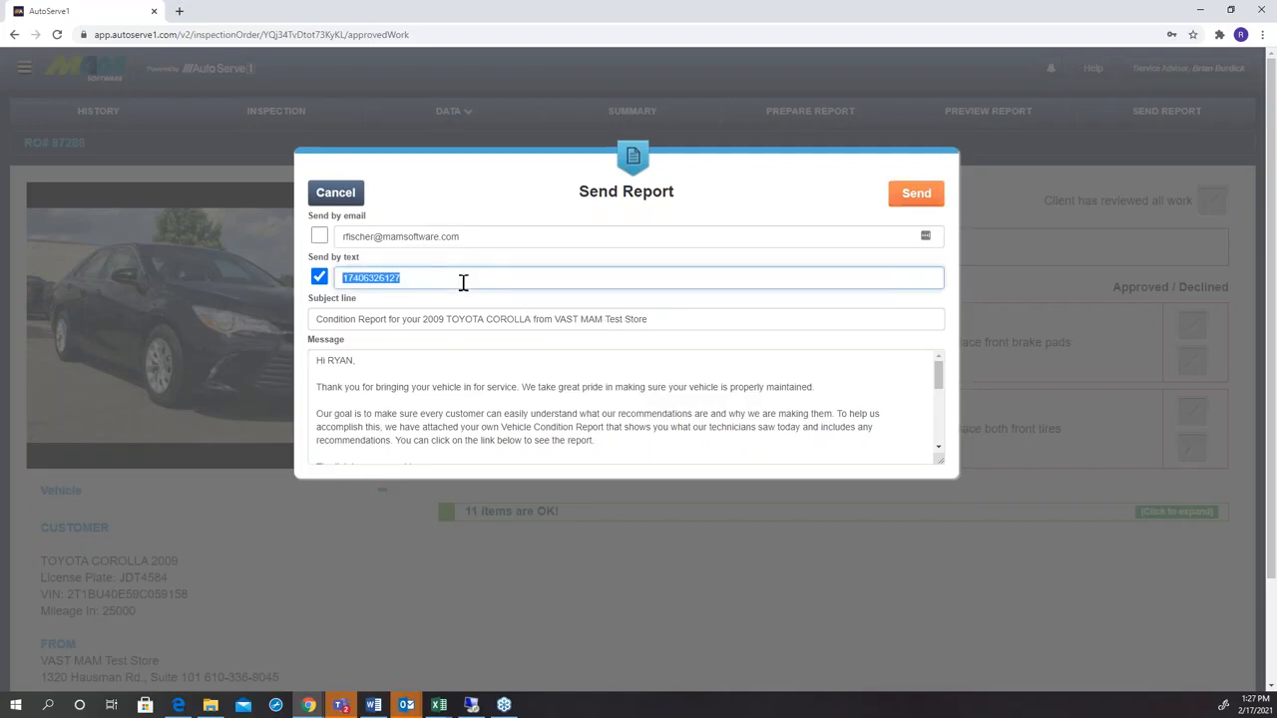
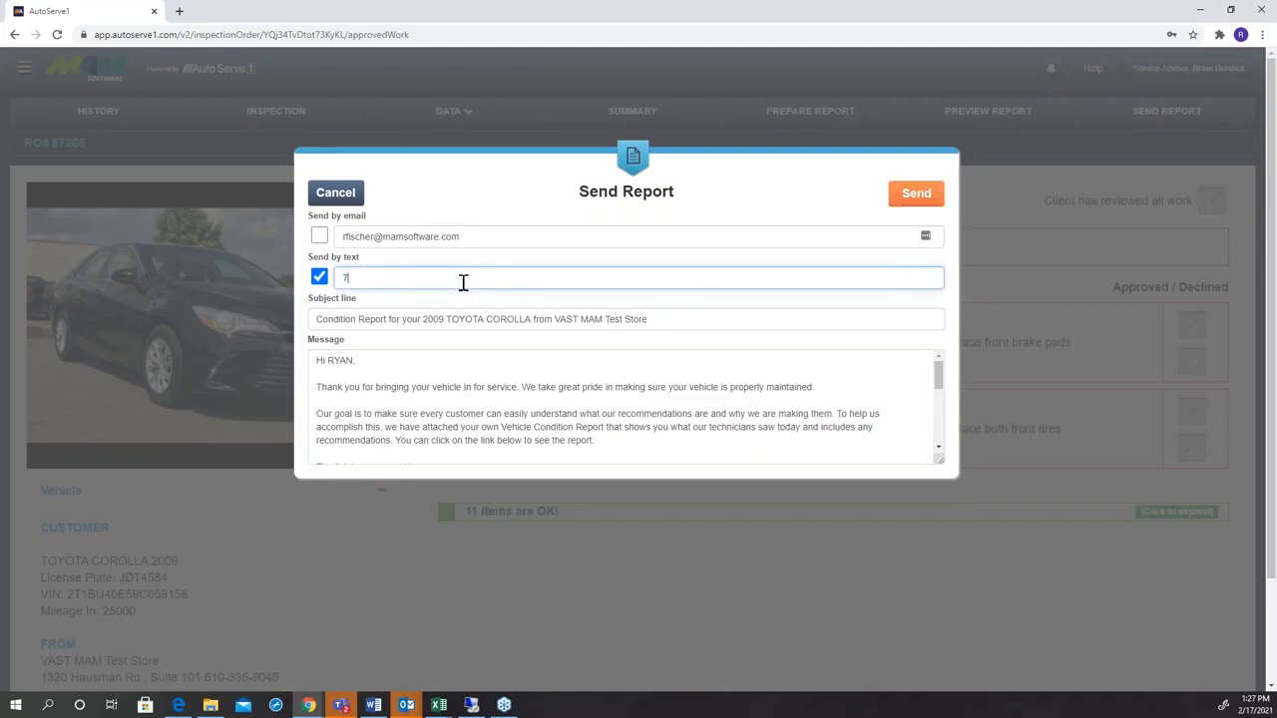
{"action": "left_click", "coordinate": [907, 194]}
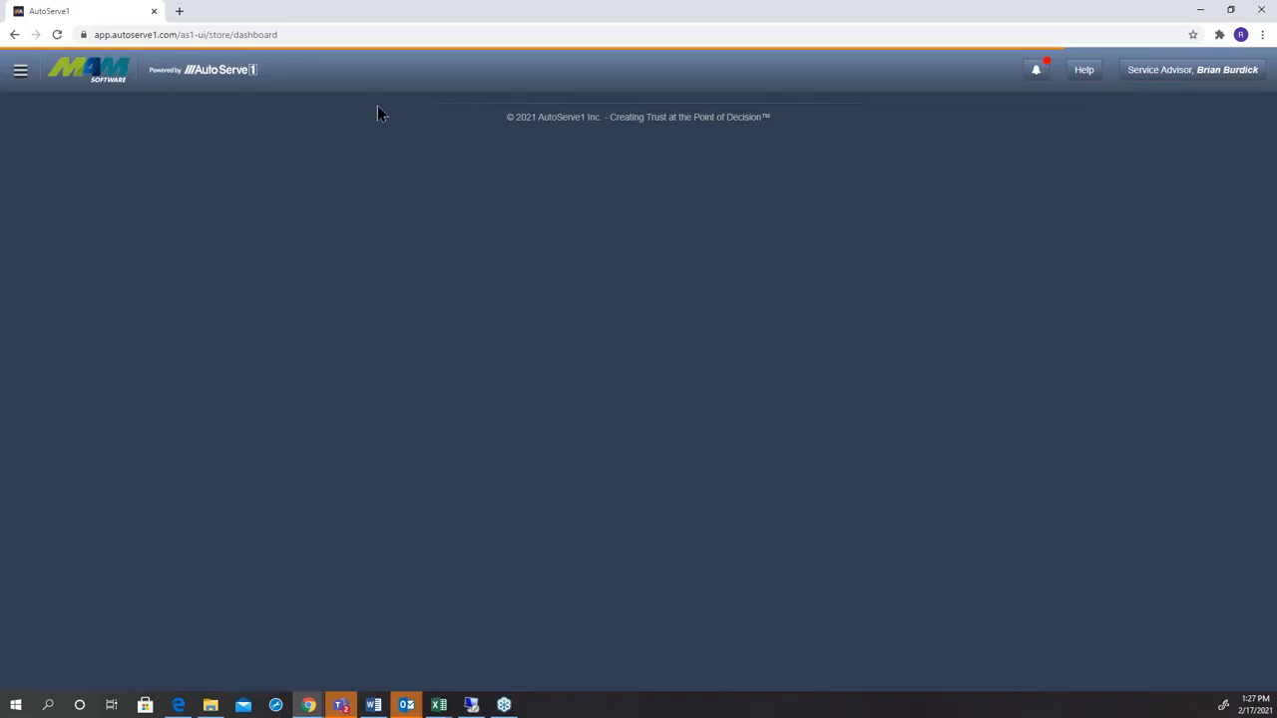
Reload the in-shop dashboard and open the customer message conversation for the first 2009 Toyota Corolla.
{"action": "left_click", "coordinate": [57, 34]}
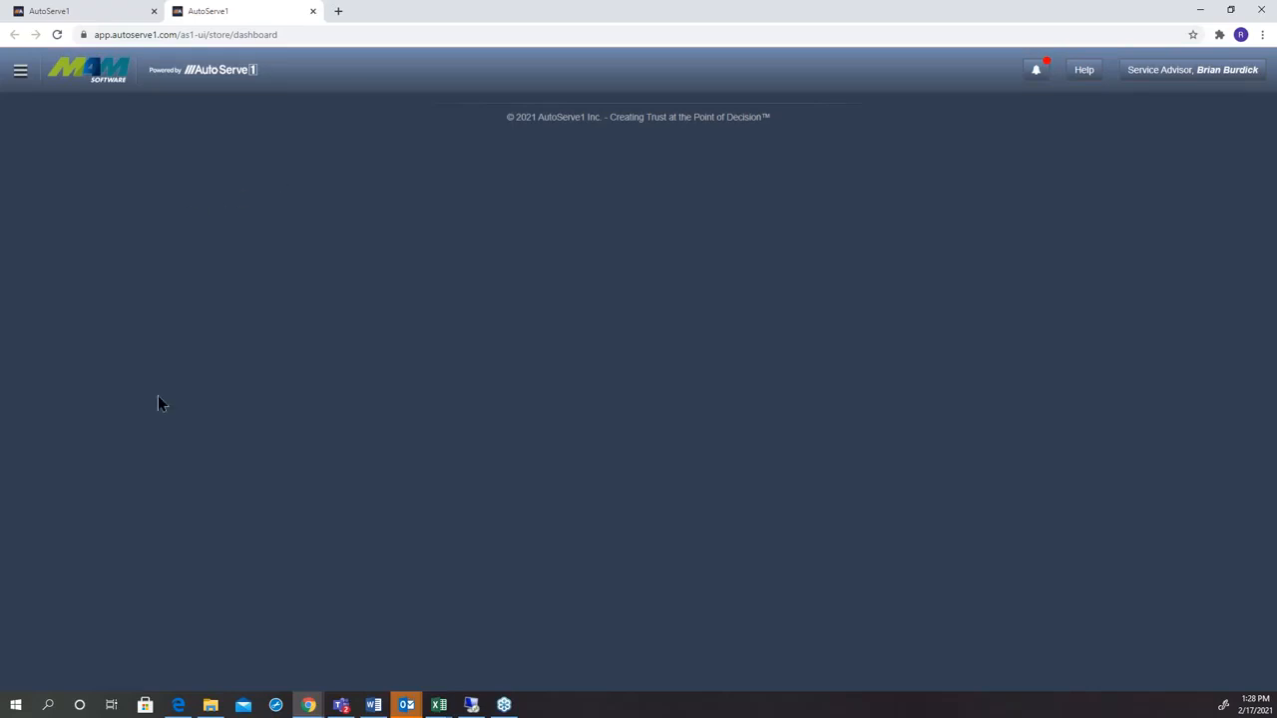
{"action": "left_click", "coordinate": [57, 34]}
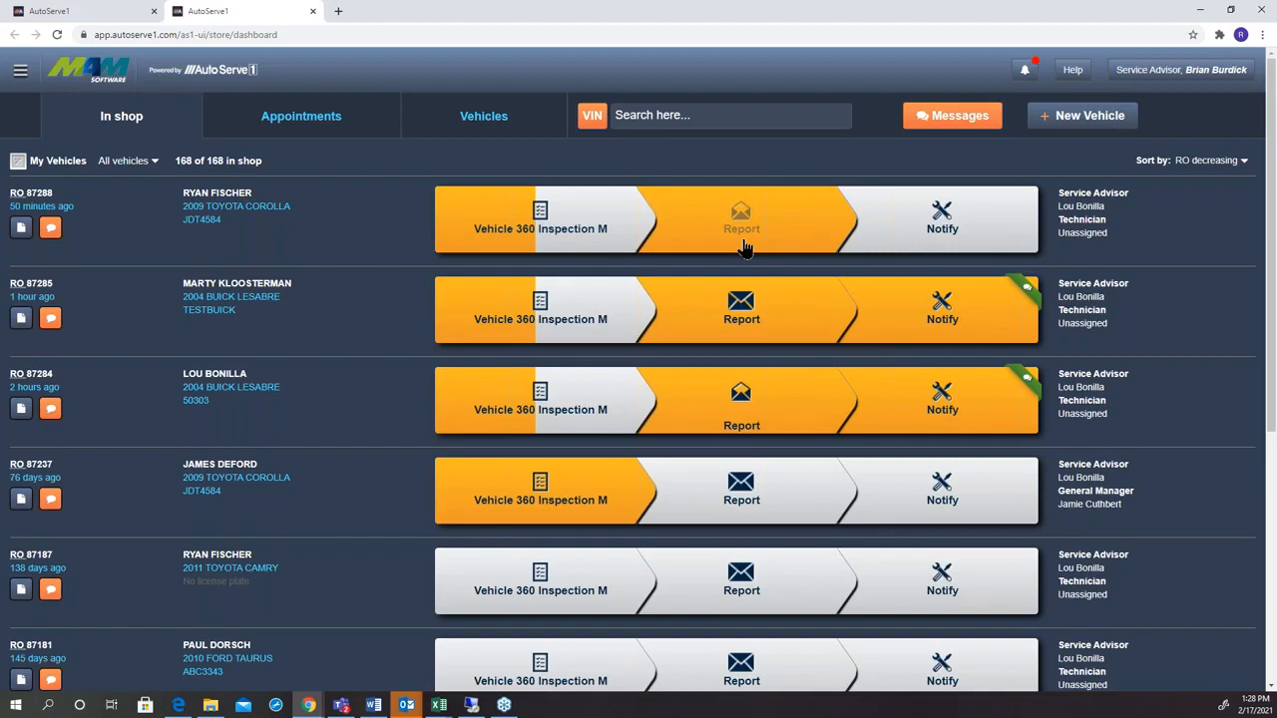
{"action": "left_click", "coordinate": [50, 227]}
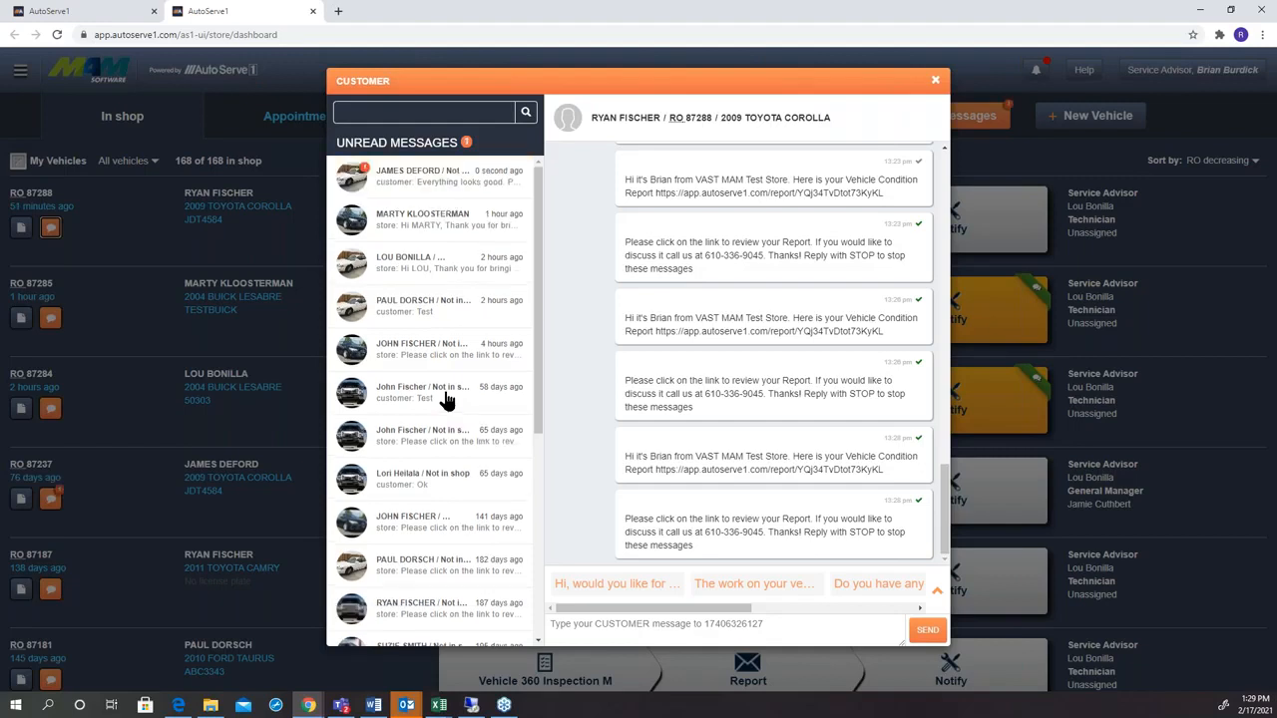
Read the unread customer reply in the message list and close the customer messages.
{"action": "left_click", "coordinate": [419, 185]}
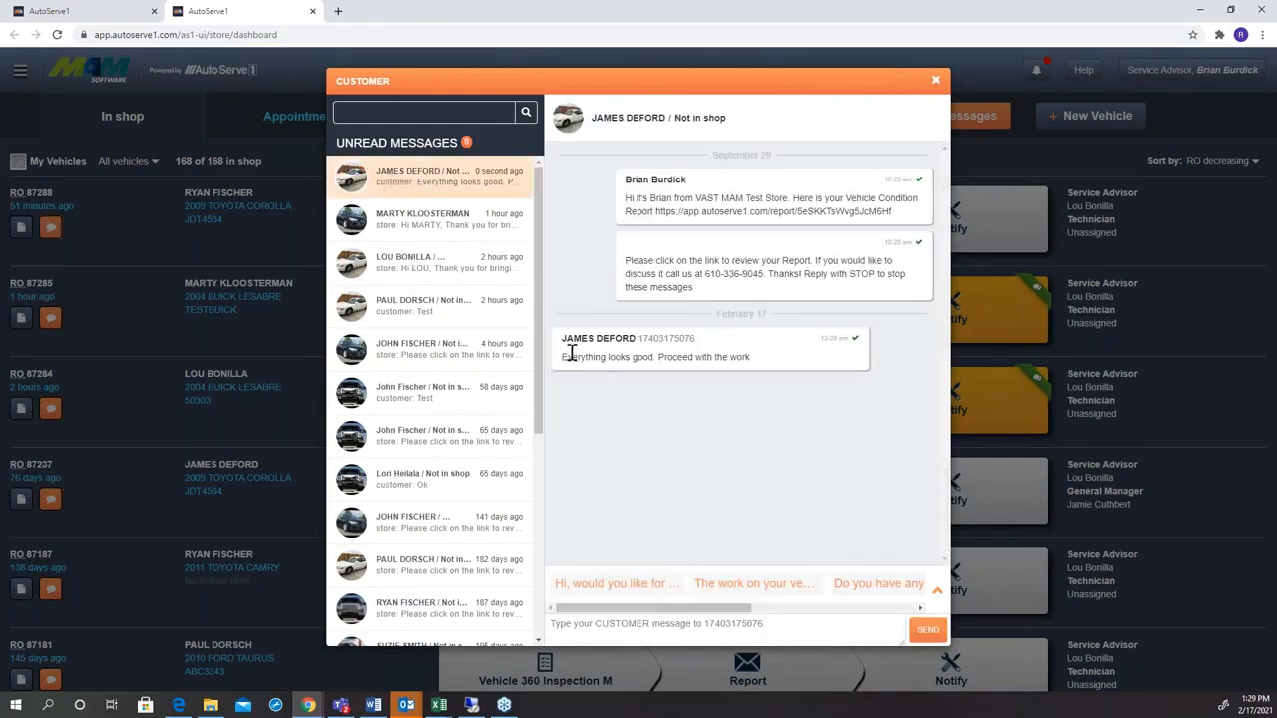
{"action": "triple_click", "coordinate": [608, 357]}
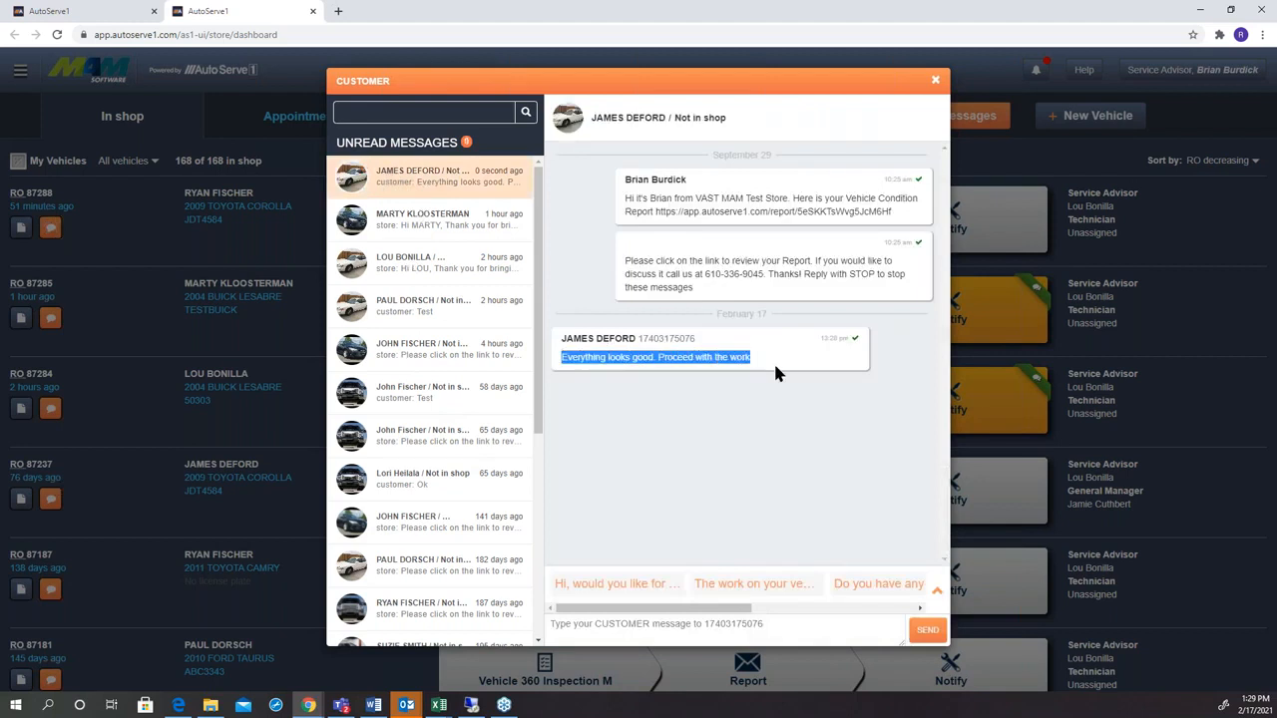
{"action": "left_click", "coordinate": [646, 356]}
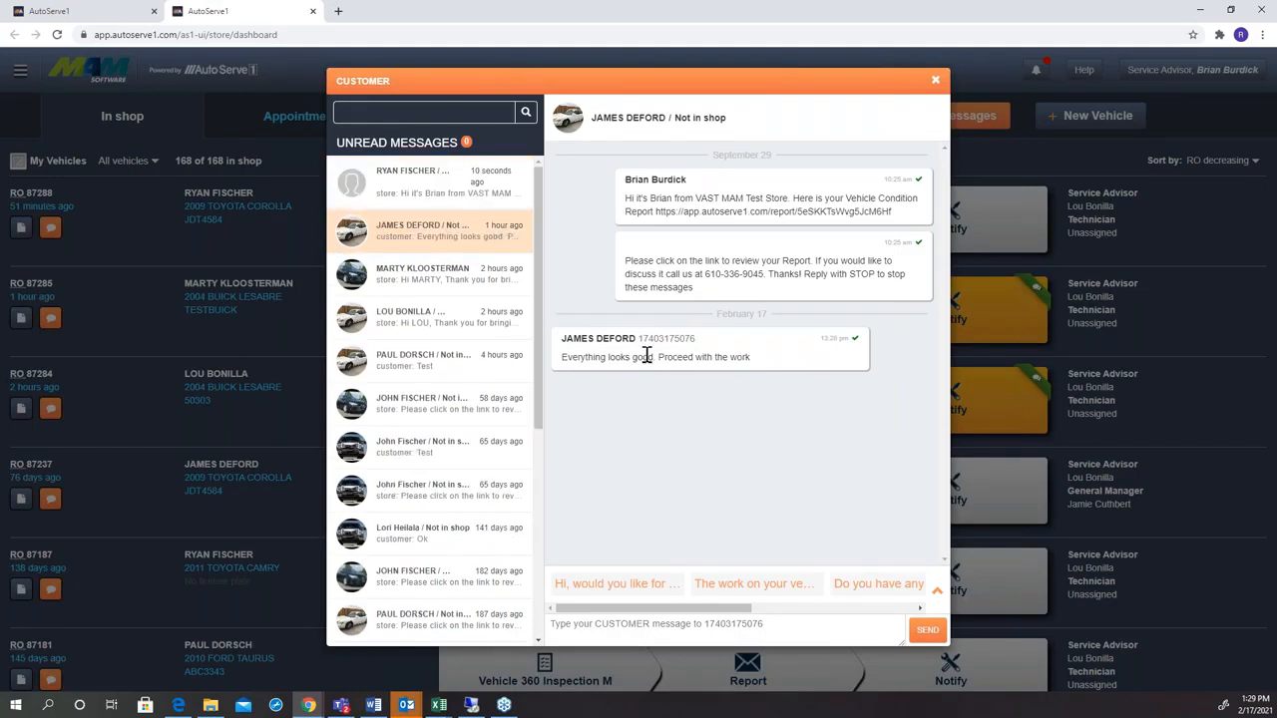
{"action": "left_click", "coordinate": [935, 80]}
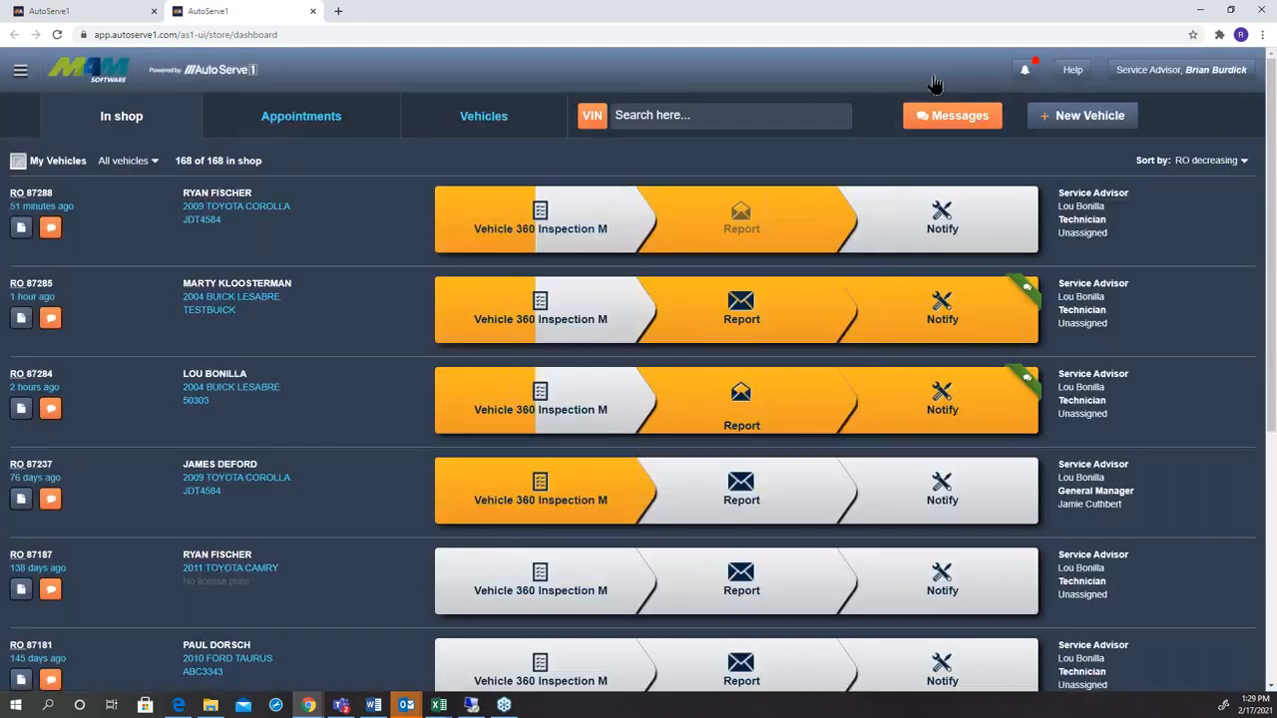
Notify the first Toyota Corolla's customer by email and text that service is complete, including a payment link for $627.78.
{"action": "left_click", "coordinate": [889, 209]}
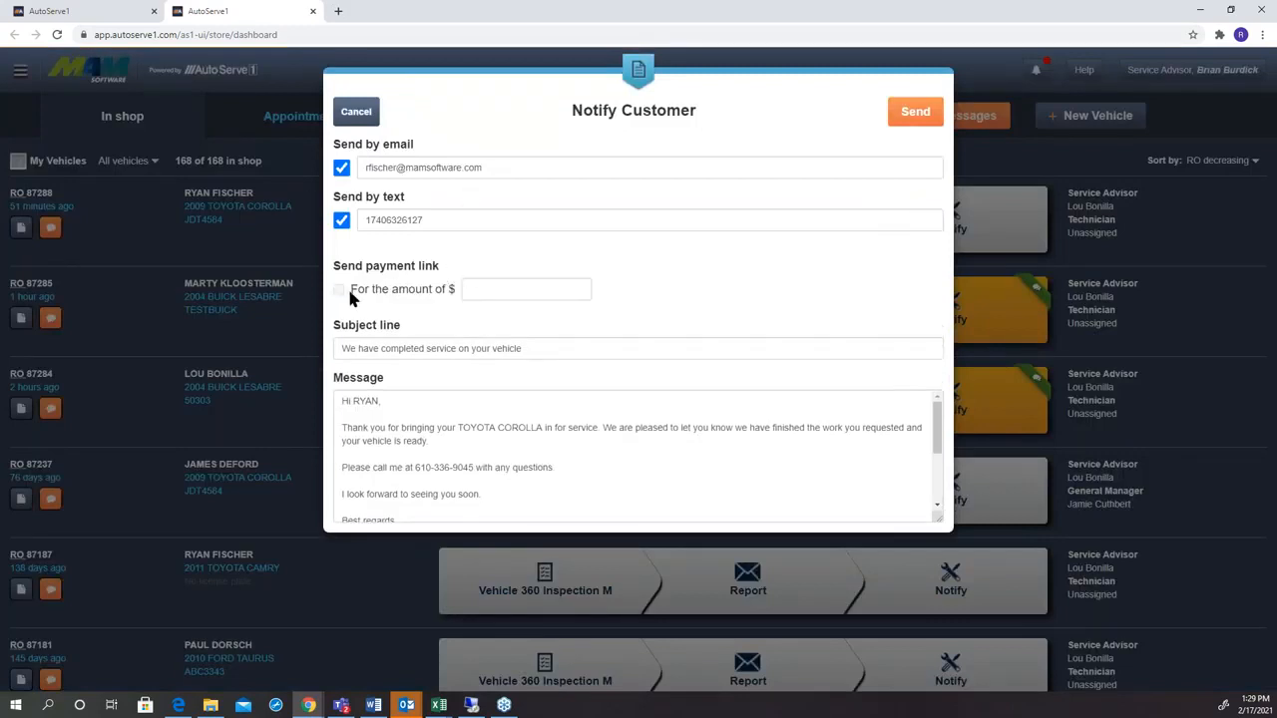
{"action": "left_click", "coordinate": [504, 291]}
{"action": "type", "text": "627"}
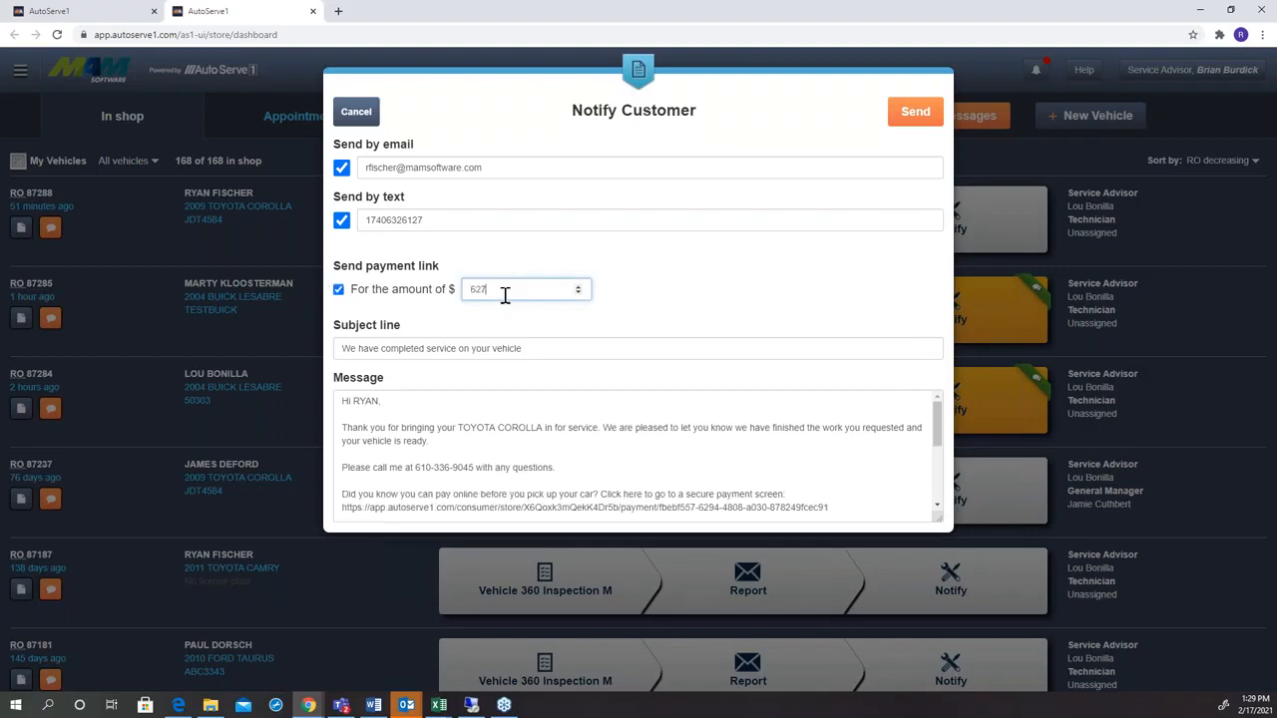
{"action": "type", "text": ".78"}
{"action": "left_click", "coordinate": [925, 117]}
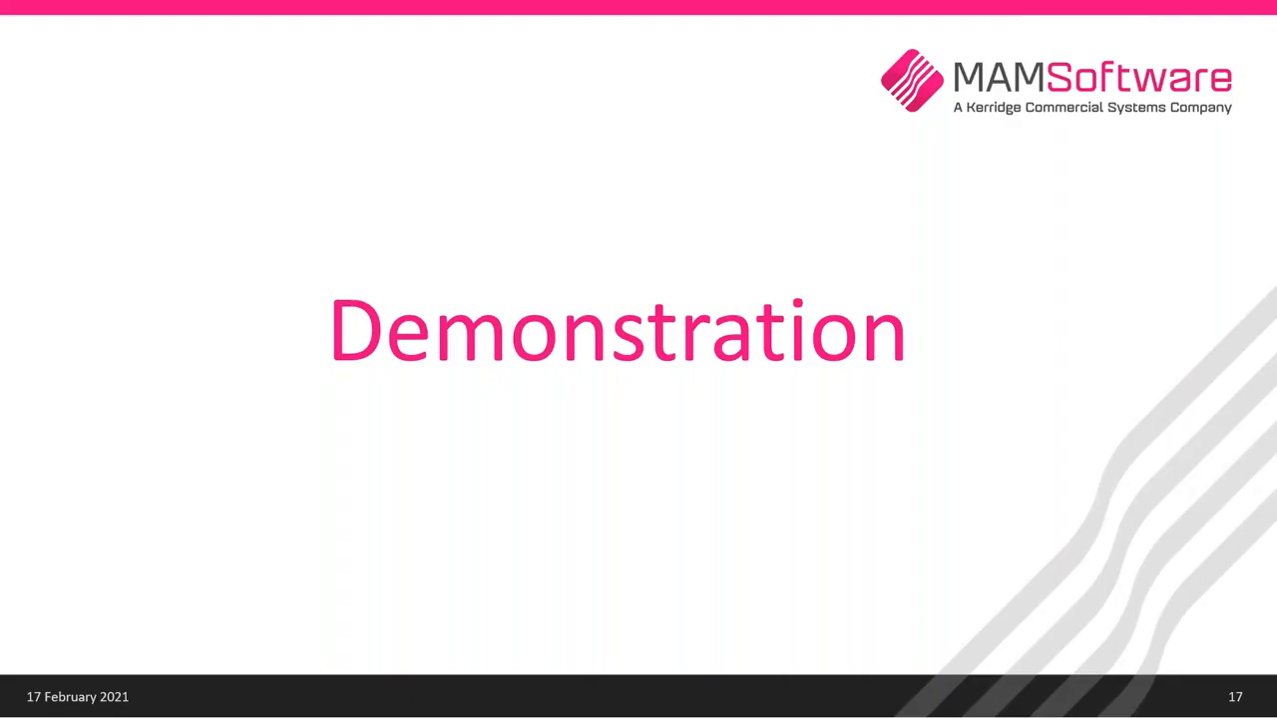
{"action": "key", "text": "Right"}
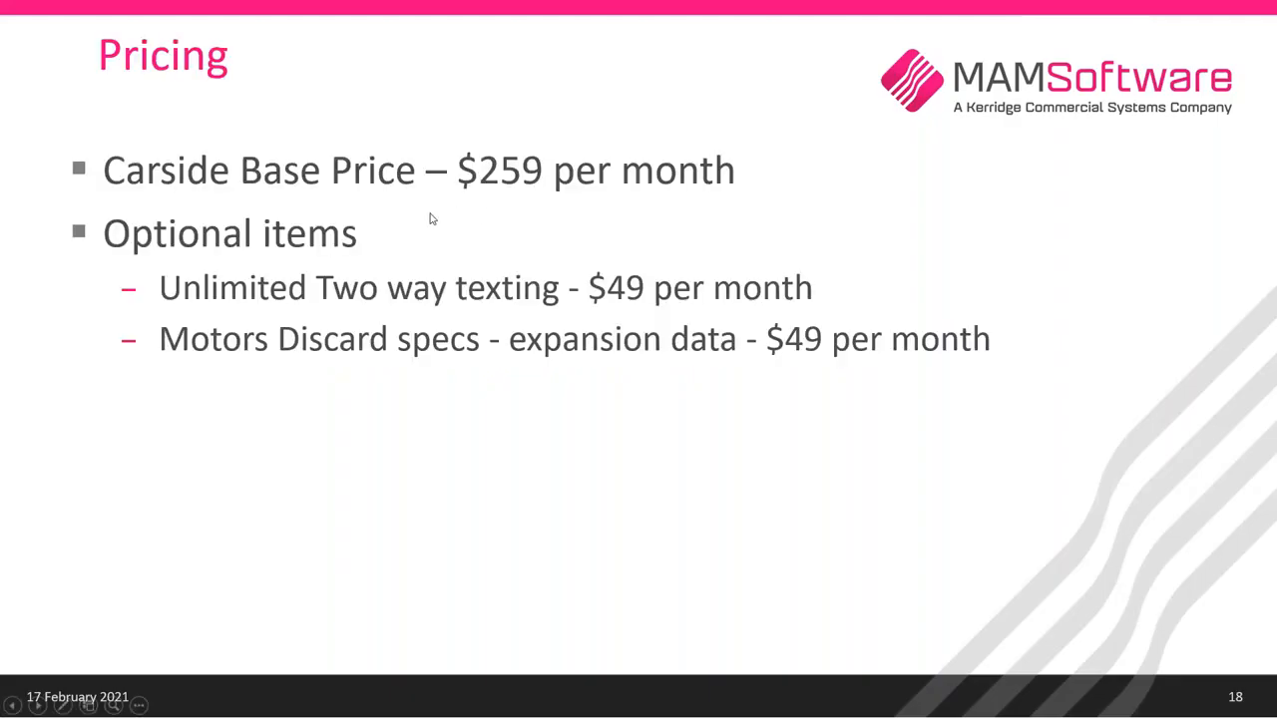